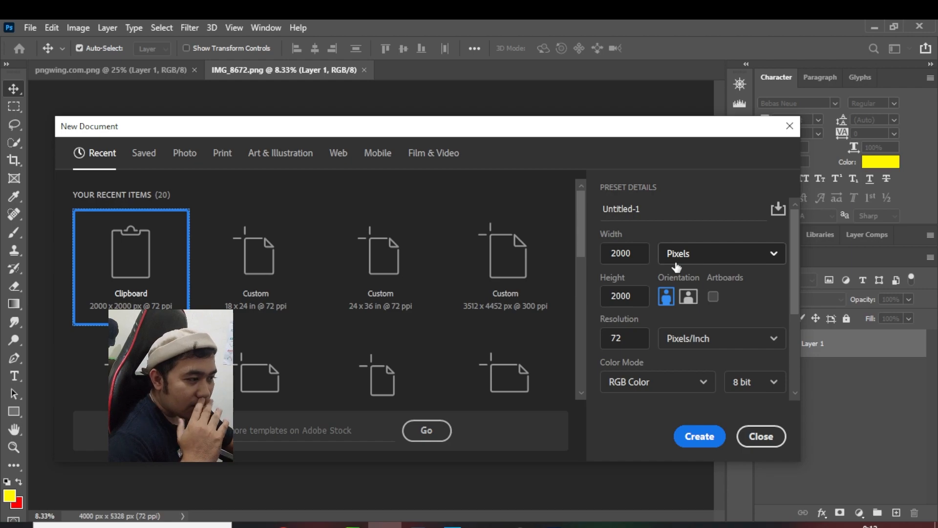
Create a new document 18 inches wide and 24 inches high
left_click(676, 255)
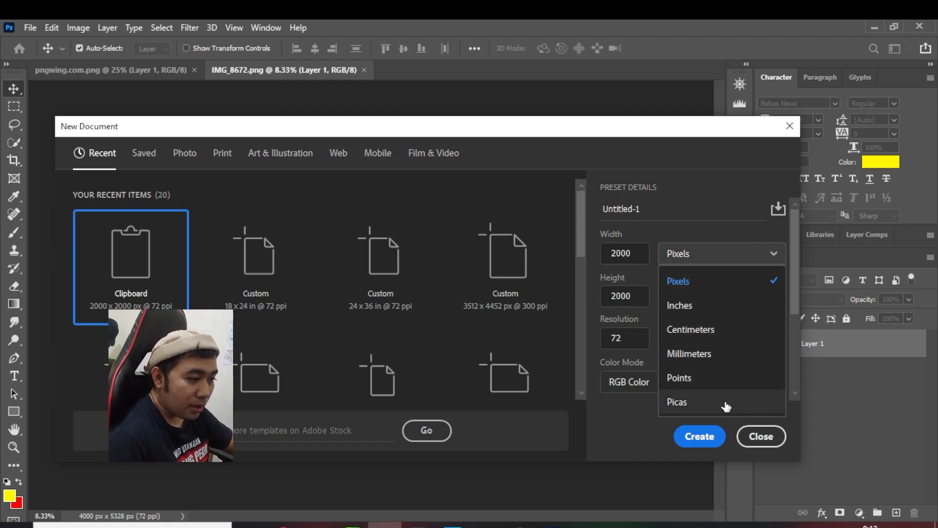
left_click(698, 309)
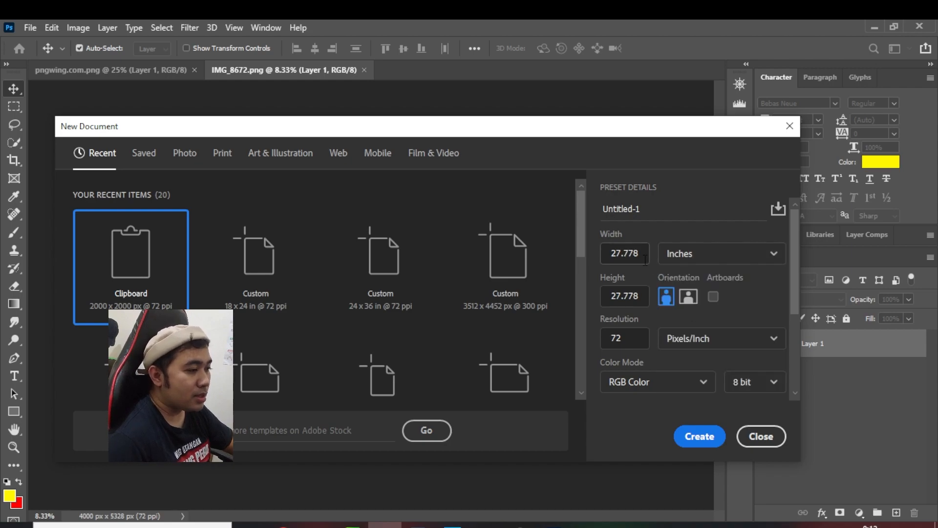
left_click(622, 255)
left_click(634, 253)
left_click(636, 272)
left_click(623, 254)
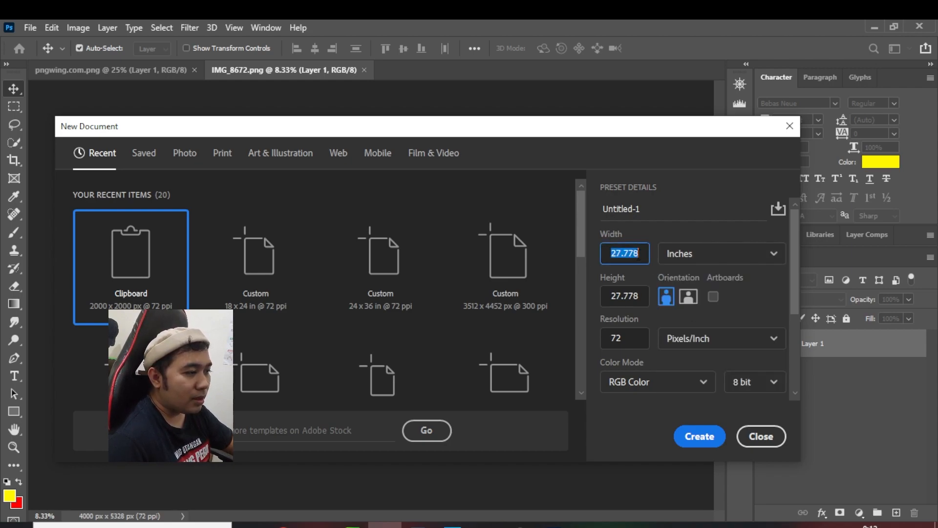
type("18")
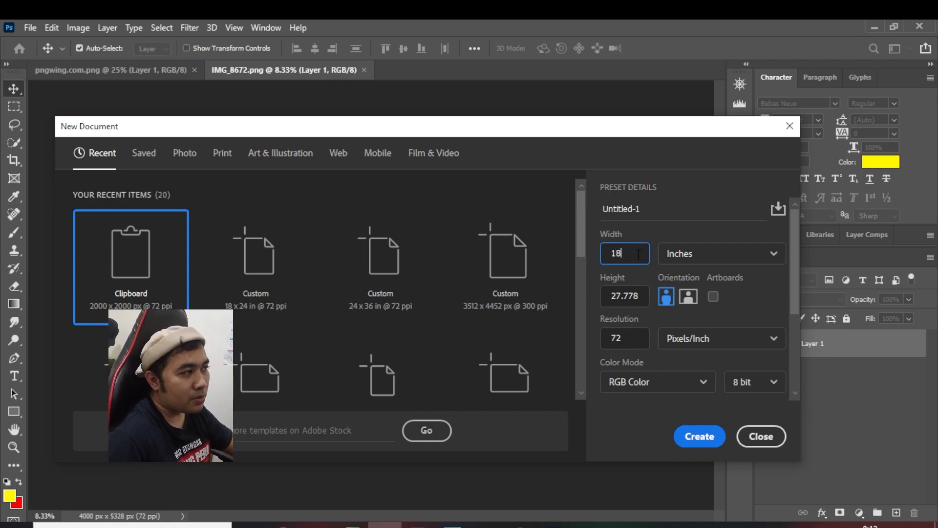
mouse_move(645, 295)
left_mouse_down()
mouse_move(600, 293)
mouse_move(639, 296)
left_mouse_up()
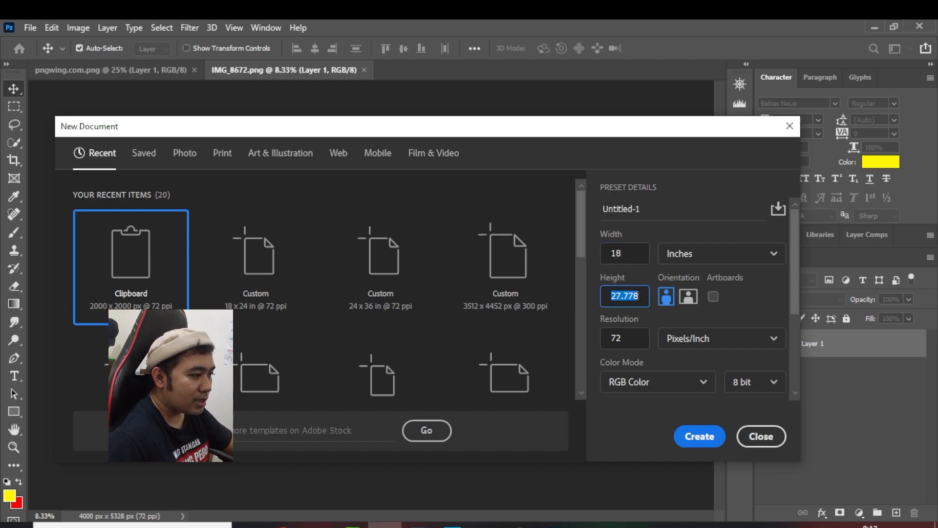
type("24")
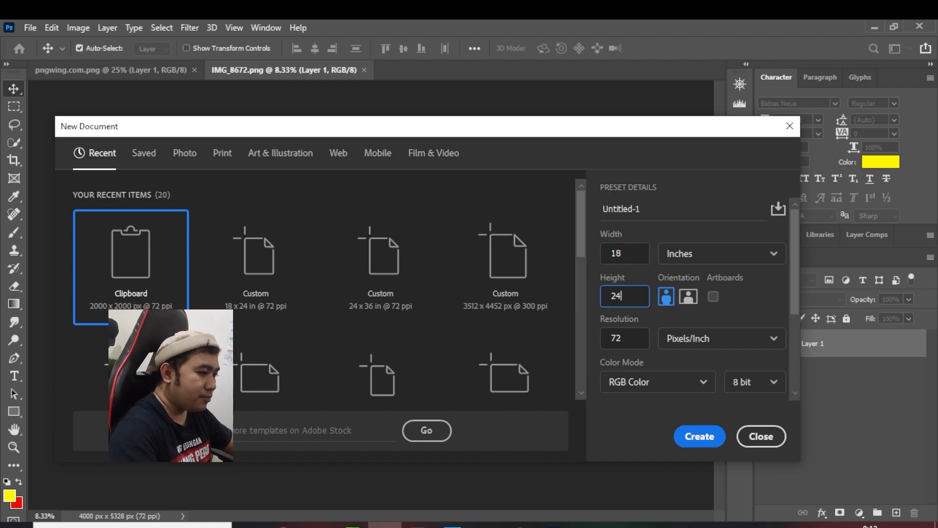
left_click(711, 444)
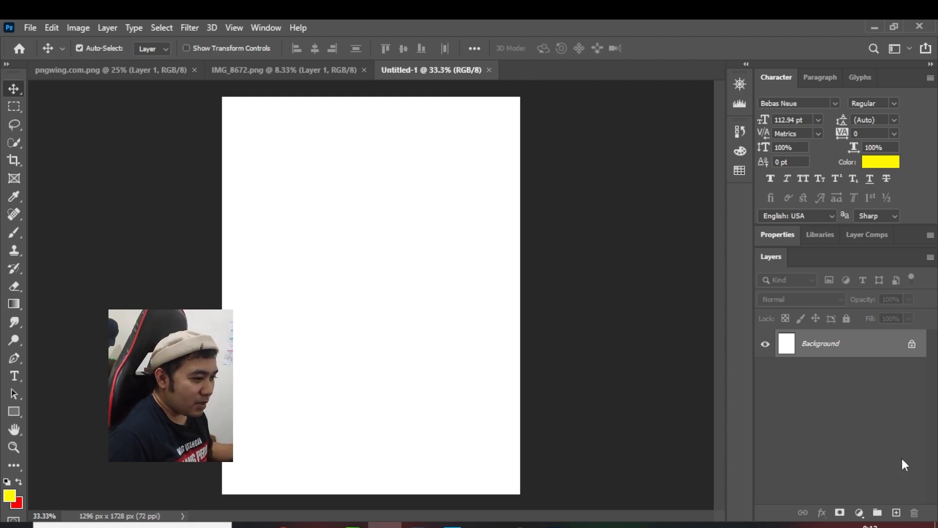
Add a new layer group above the background layer and rename it BACKGROUND
left_click(879, 512)
double_click(821, 338)
type("BACKGOU")
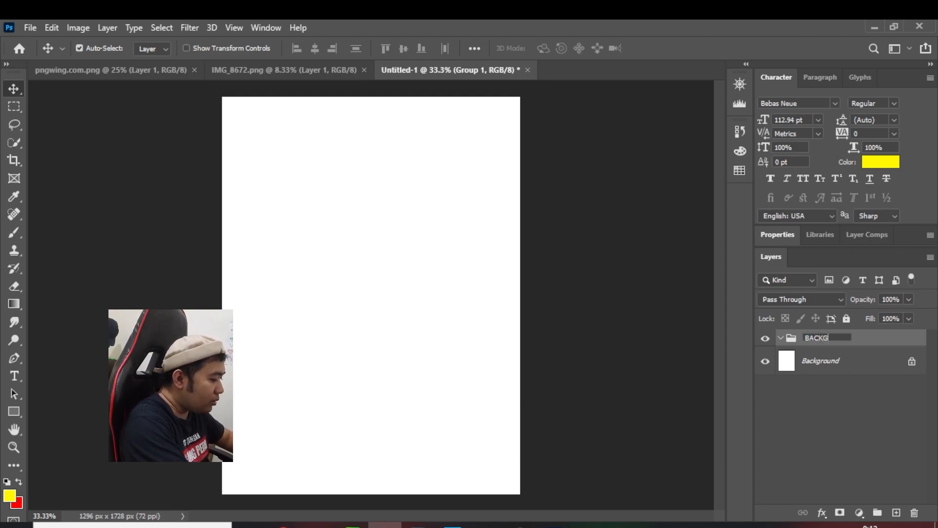
key("BackSpace")
key("BackSpace")
type("ROUND")
key("Return")
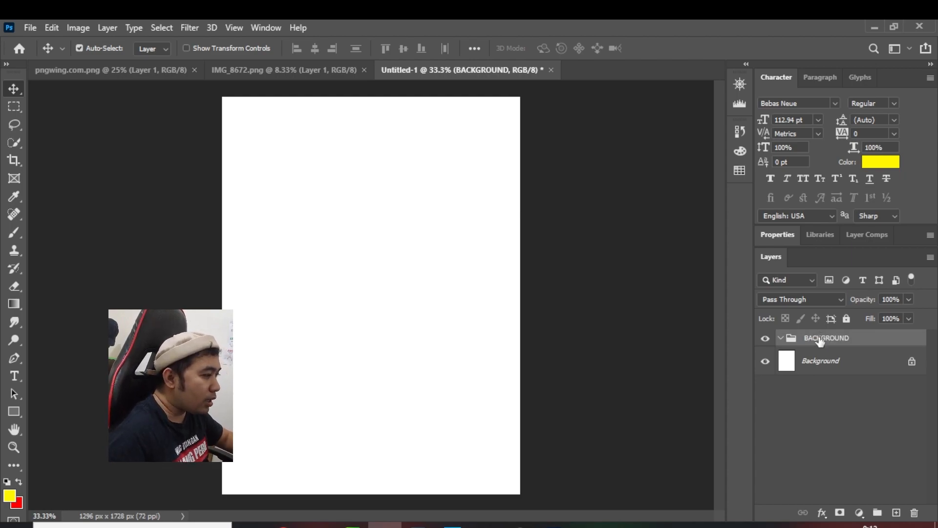
Draw a rectangle about 1581 × 747 px across the lower canvas in the BACKGROUND group and fill it with ff0000 red
left_click(13, 412)
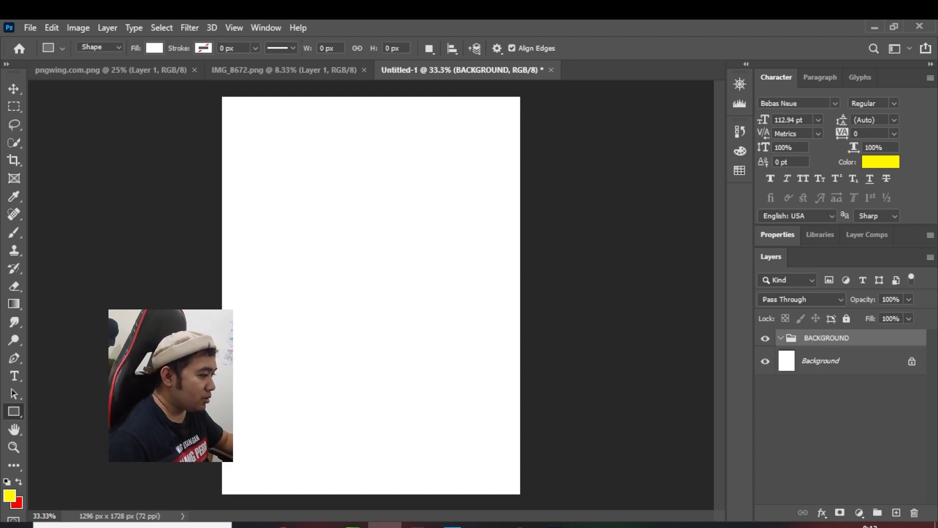
left_click_drag(207, 367, 566, 527)
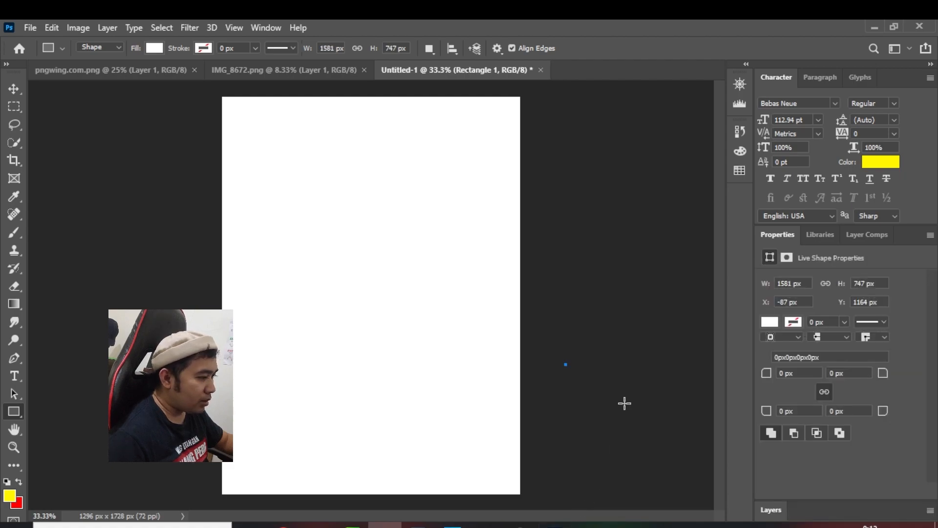
left_click(778, 505)
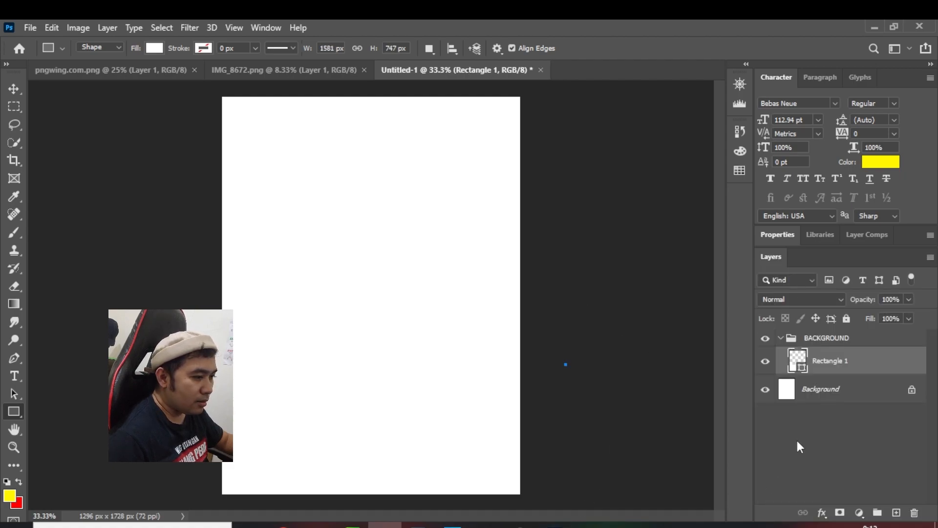
double_click(804, 361)
type("ff0000")
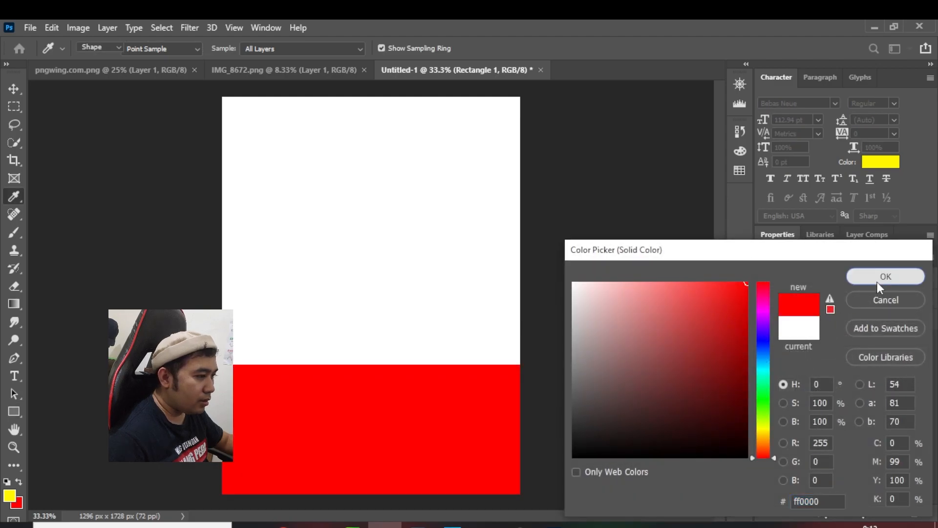
left_click(878, 283)
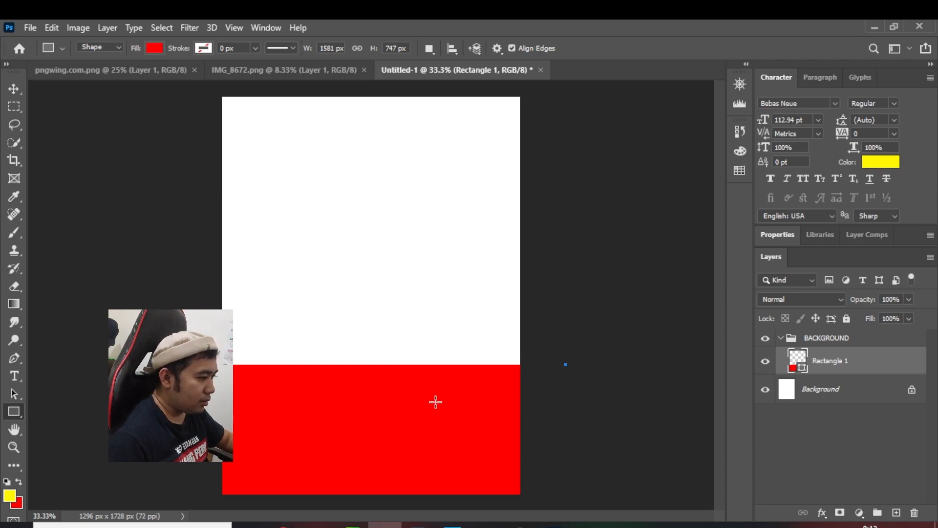
Move the red rectangle down to about X -39 px, Y 1355 px
left_click_drag(436, 401, 446, 407)
key("ctrl+z")
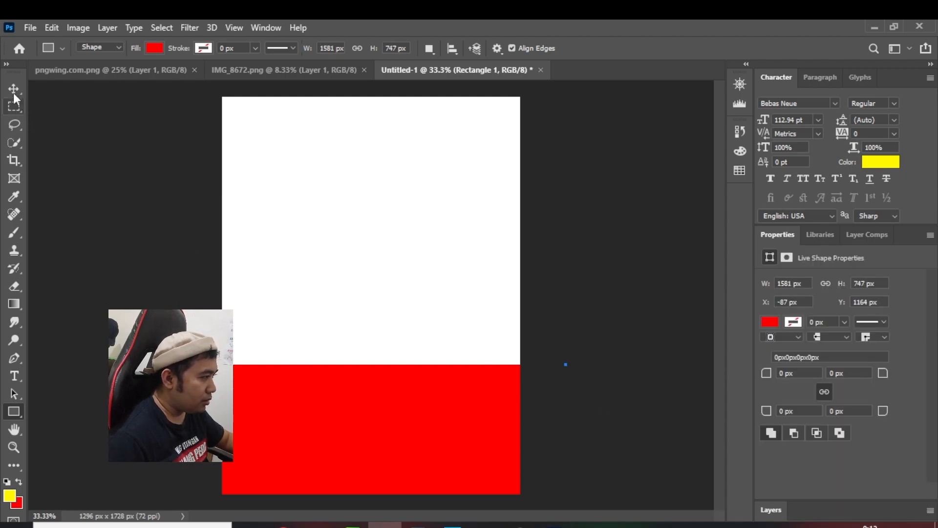
key("v")
left_click_drag(333, 392, 344, 433)
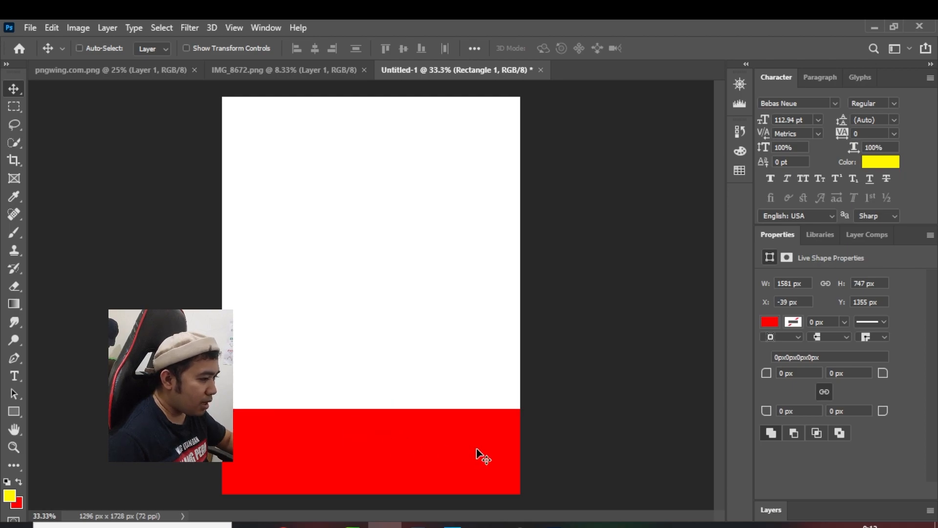
Skew the red rectangle vertically to about -7.57° so its upper edge rises to the right, shifting it to cover the canvas's lower edge
key("ctrl+t")
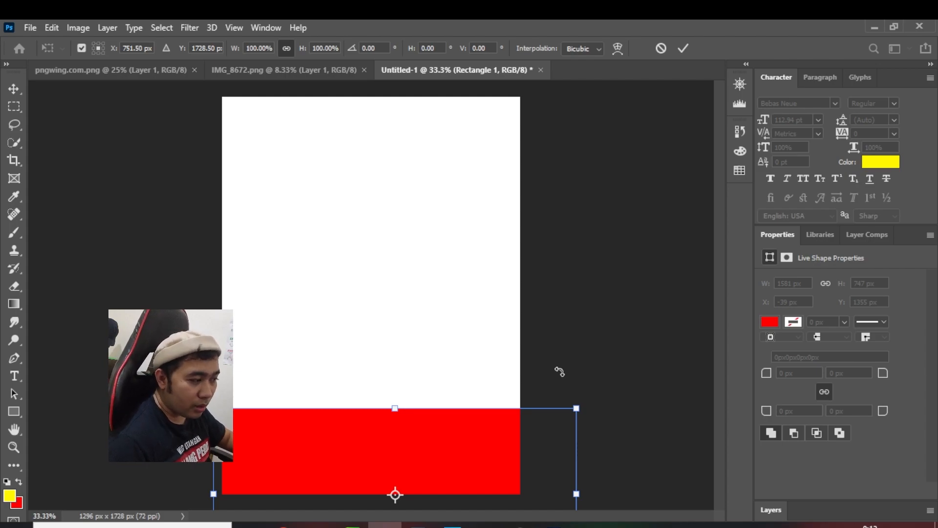
right_click(500, 432)
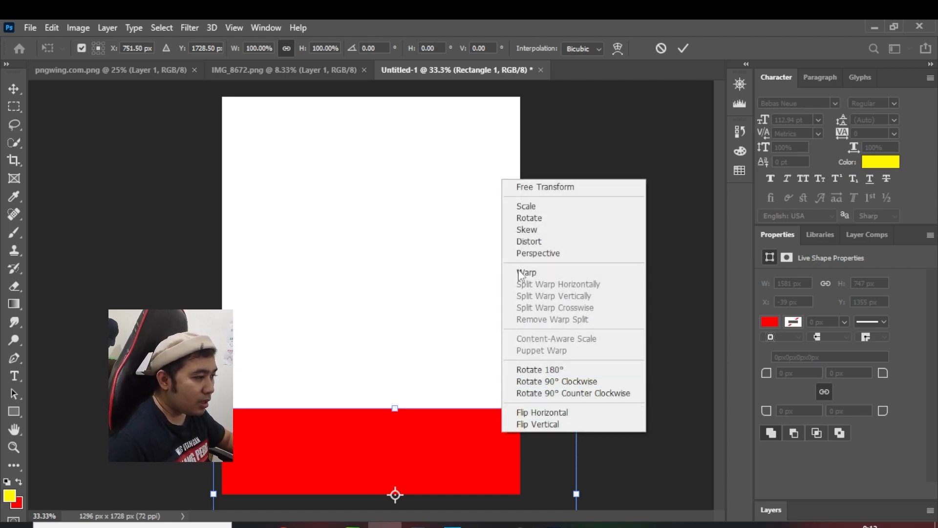
left_click(529, 229)
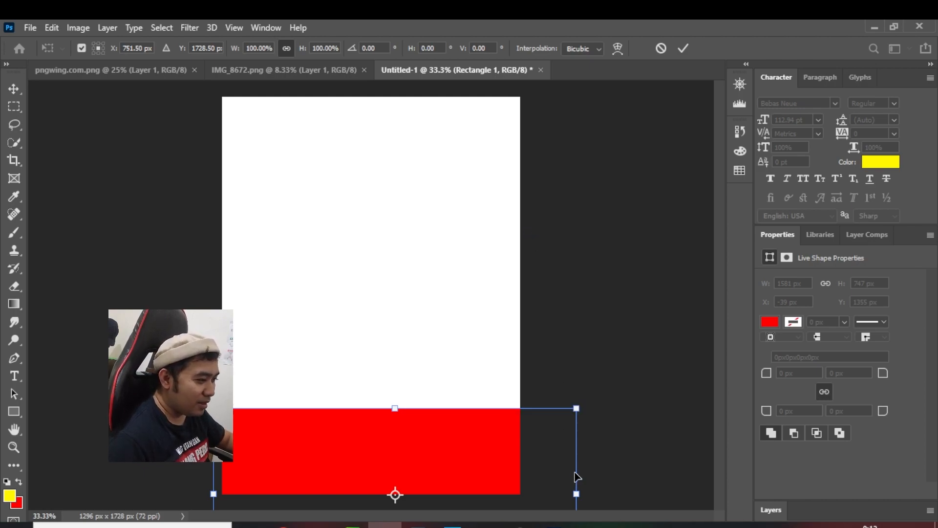
left_click_drag(580, 473, 580, 441)
left_click_drag(422, 423, 420, 446)
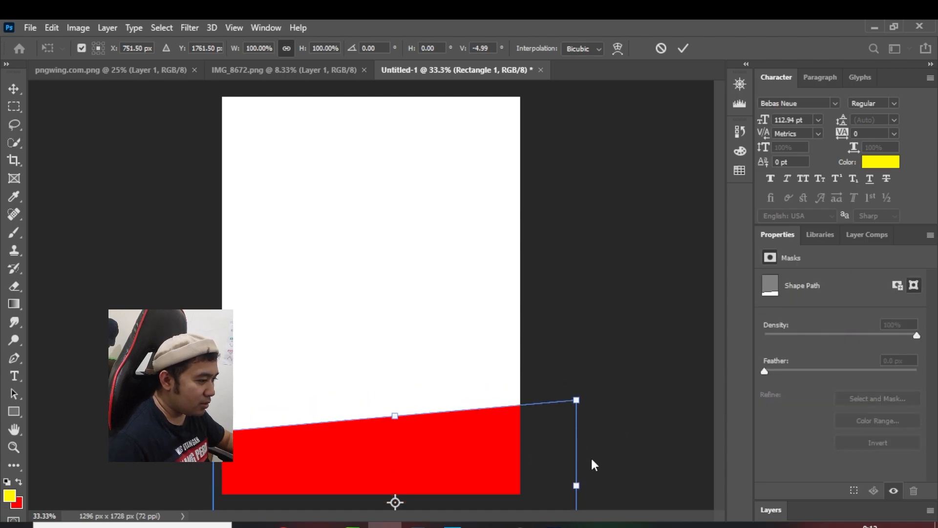
left_click_drag(582, 464, 578, 446)
left_click_drag(446, 433, 430, 448)
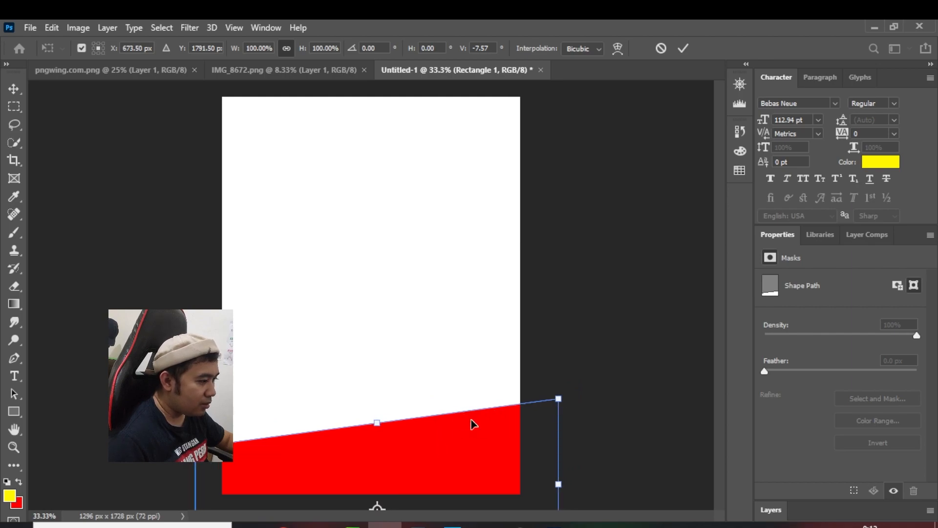
left_click(10, 88)
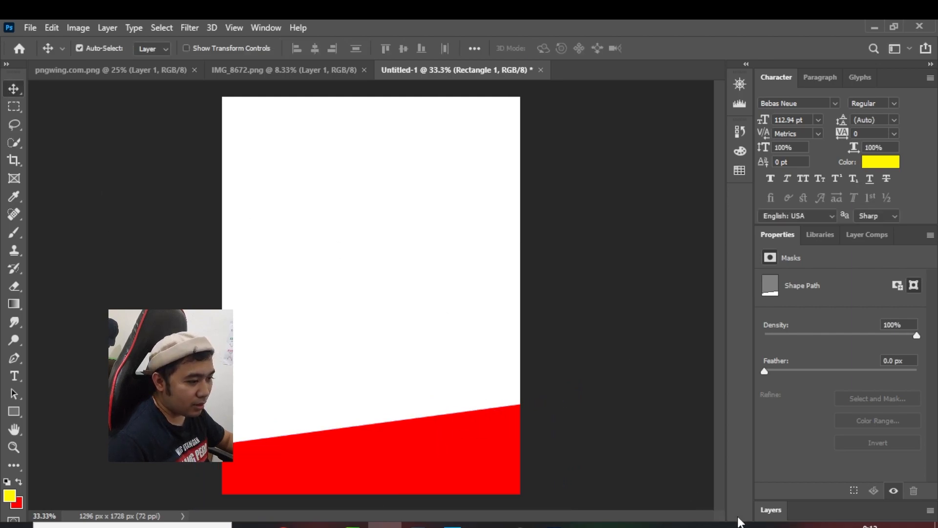
Duplicate the slanted red shape and fill the copy with ffde00 yellow
left_click(771, 510)
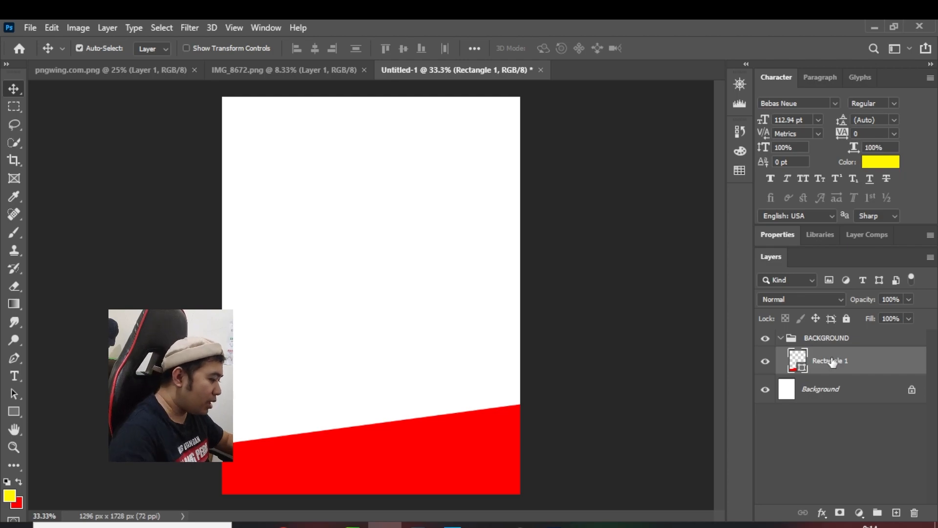
key("ctrl+j")
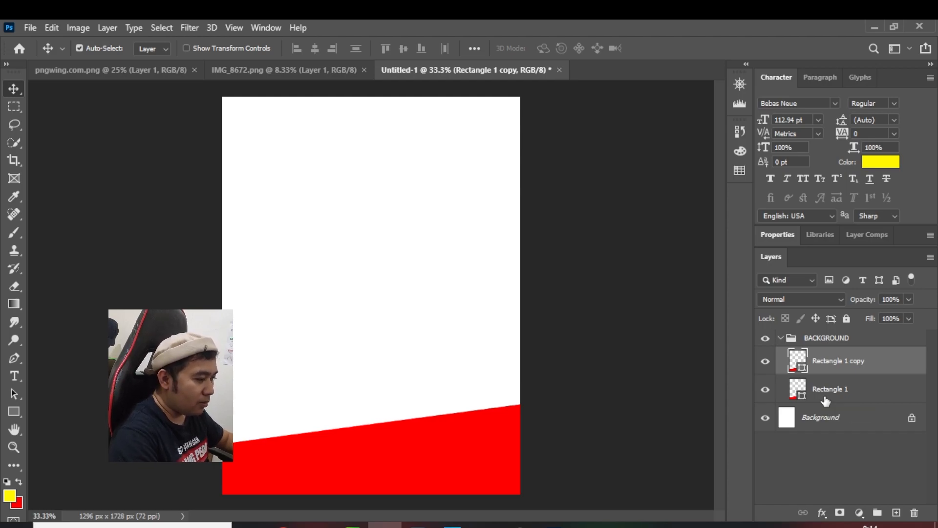
double_click(796, 362)
left_click_drag(763, 454, 763, 433)
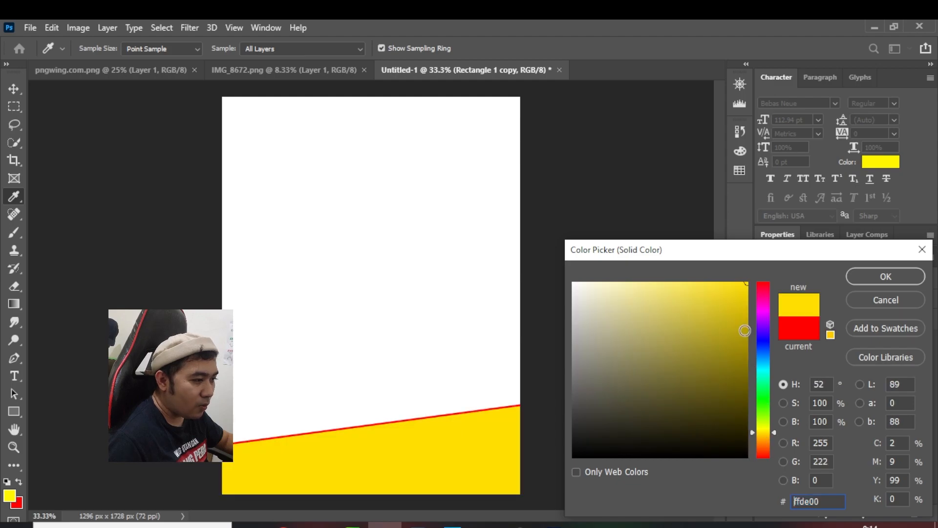
left_click(886, 276)
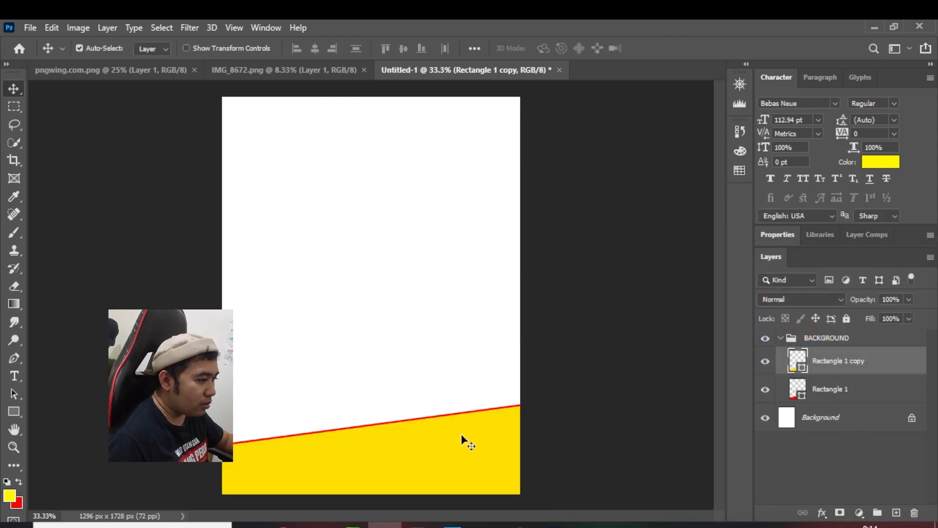
Lower the yellow copy slightly to leave a slanted red stripe above it, and set its opacity to 68%
left_click_drag(443, 441, 444, 456)
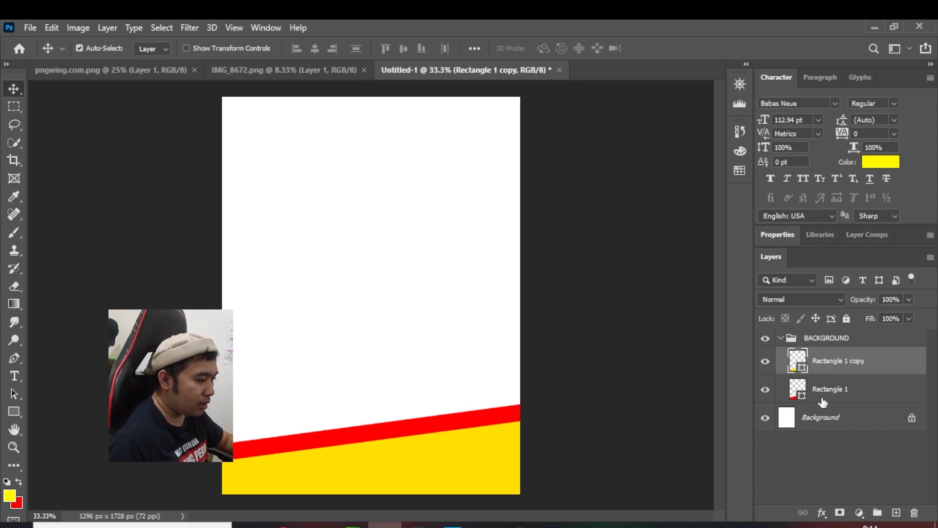
left_click(909, 299)
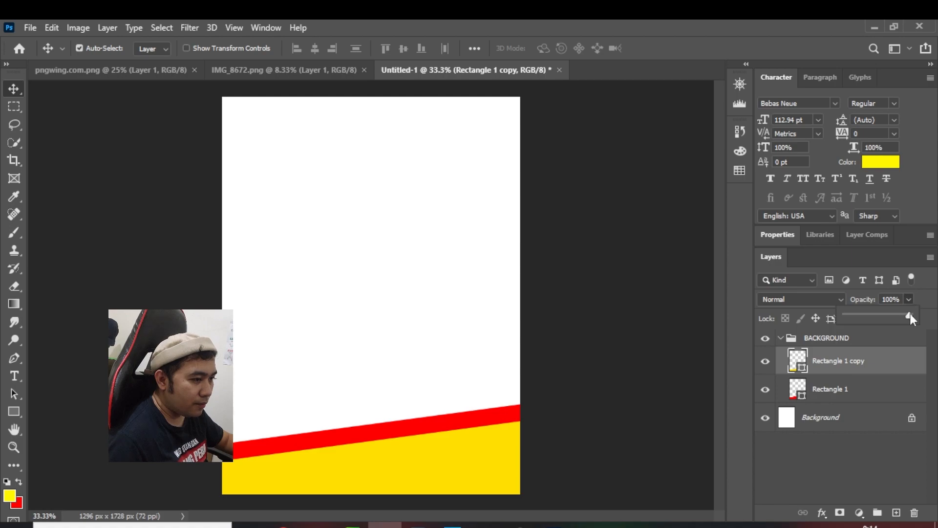
mouse_move(902, 316)
left_mouse_down()
mouse_move(883, 318)
mouse_move(891, 316)
left_mouse_up()
left_click(827, 366)
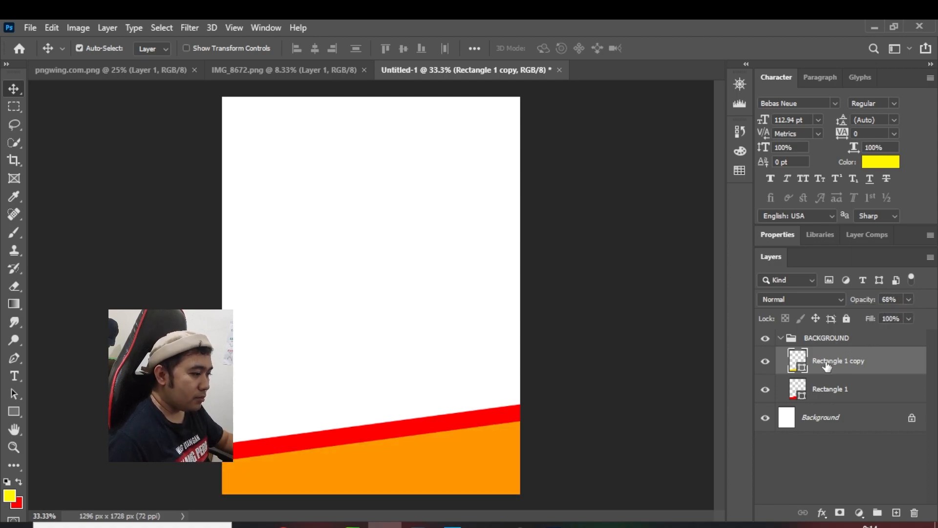
Add a layer mask to the Rectangle 1 copy layer and activate the Gradient tool
left_click(840, 512)
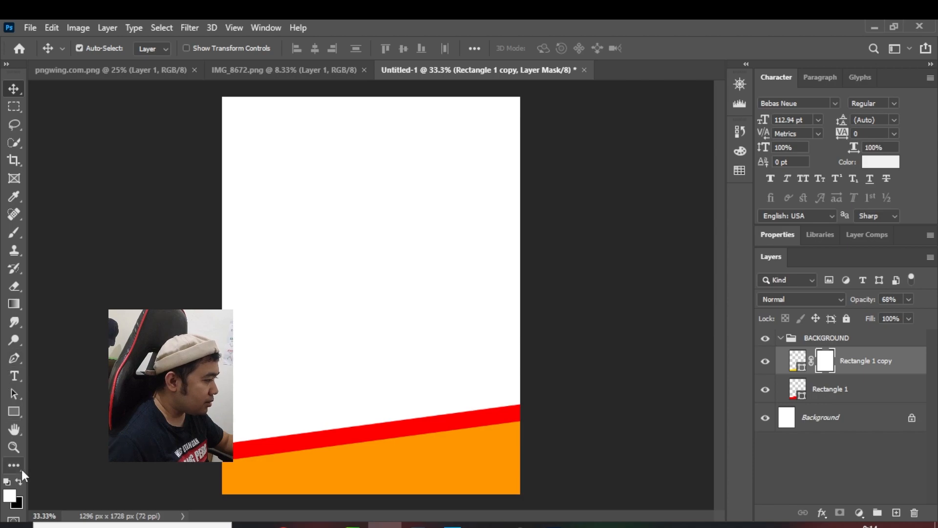
left_click(17, 300)
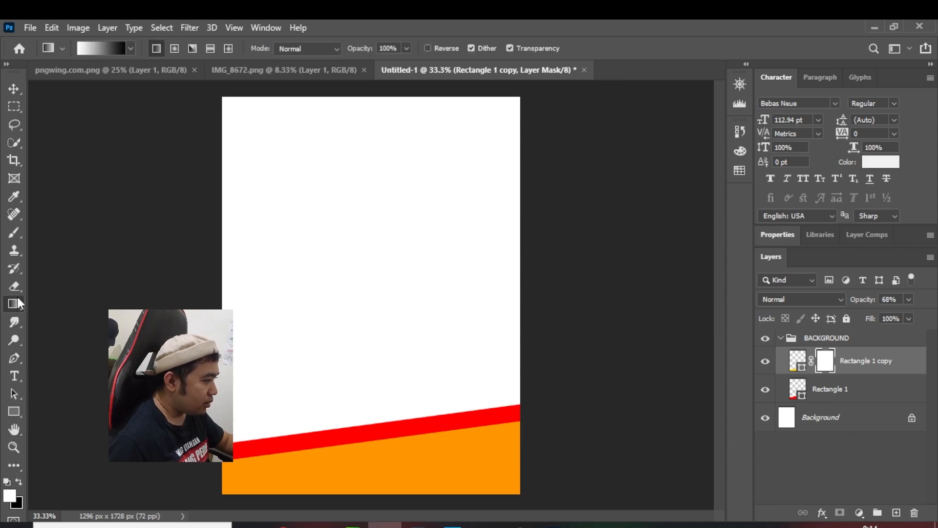
left_click(63, 302)
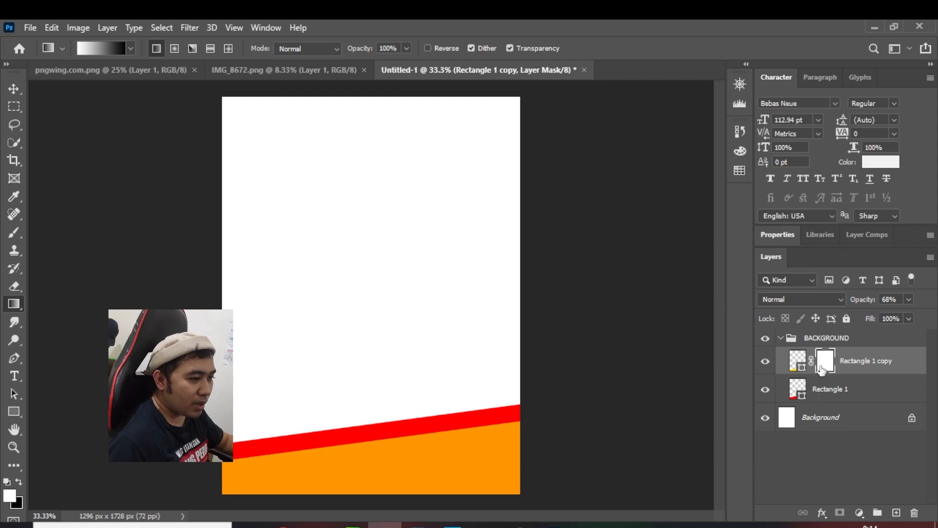
Try vertical white-to-black gradients on the copy's layer mask to fade its lower part, undoing each attempt
left_click_drag(385, 382, 382, 490)
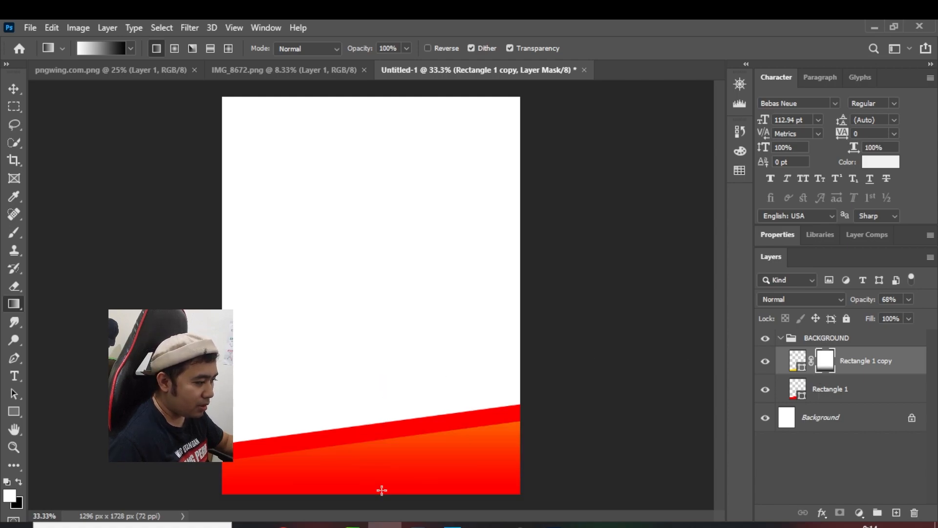
key("ctrl+z")
left_click_drag(382, 413, 386, 470)
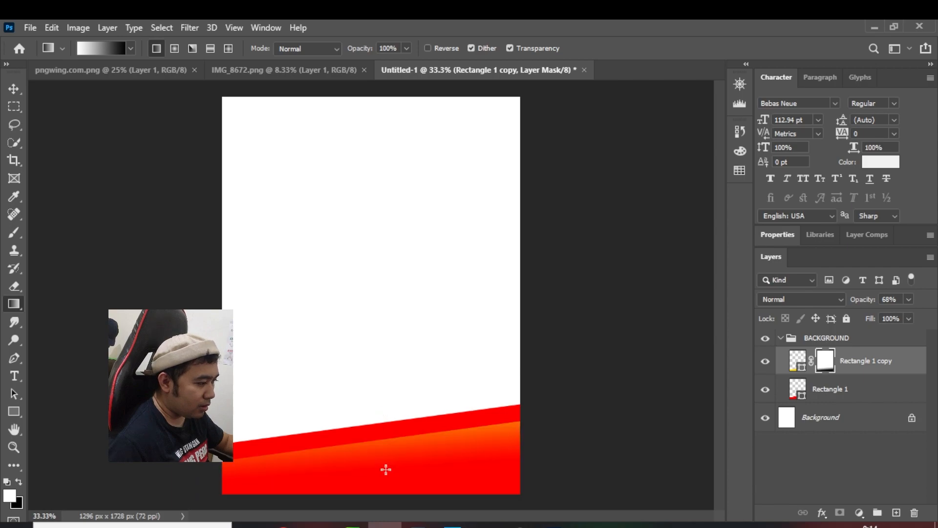
key("ctrl+z")
left_click_drag(375, 400, 381, 455)
key("ctrl+z")
Fade the upper part of the yellow copy with a long vertical black-to-white gradient on its layer mask, undoing shorter attempts
left_click(19, 482)
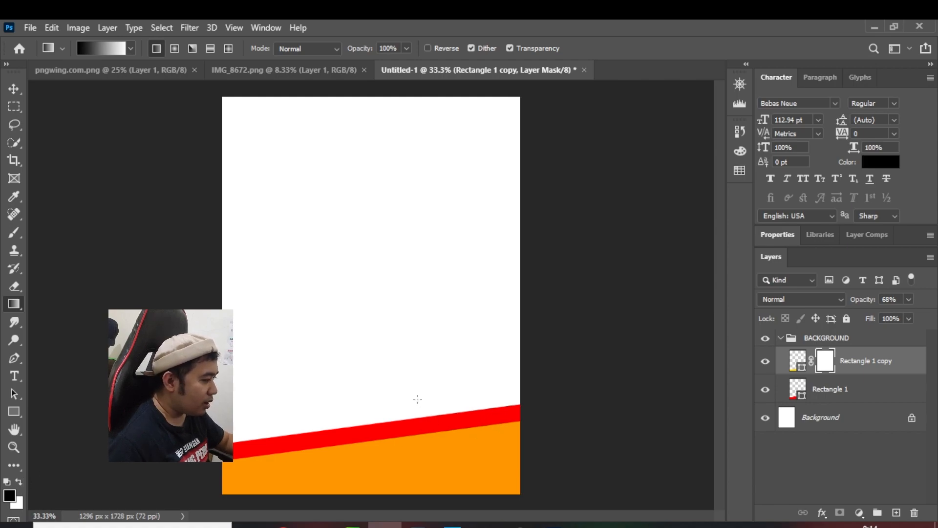
left_click_drag(392, 400, 397, 467)
key("ctrl+z")
left_click_drag(384, 392, 389, 488)
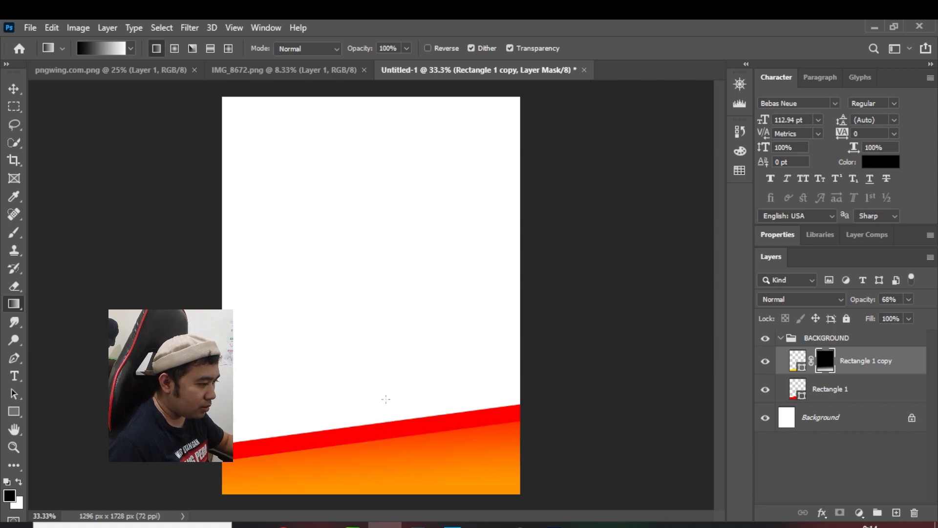
key("ctrl+z")
left_click_drag(383, 371, 387, 507)
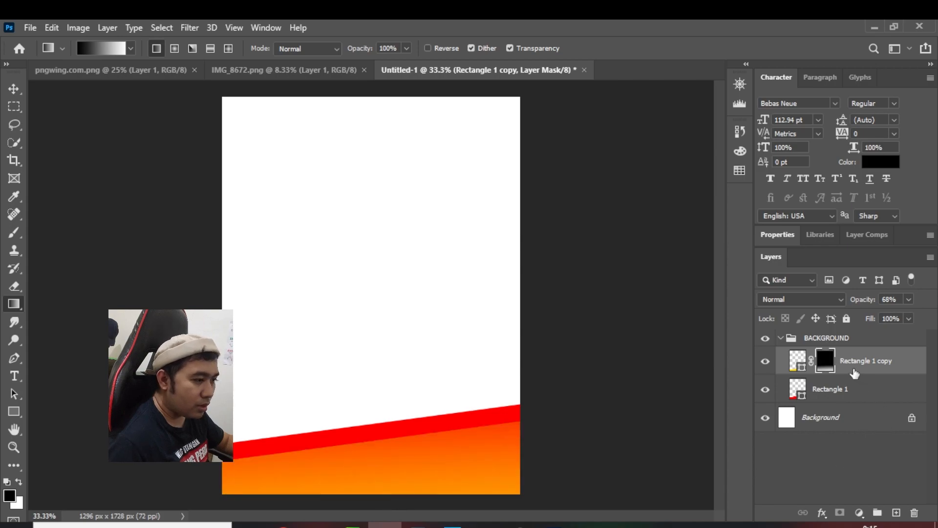
Move the masked copy down to widen the red stripe, and place a duplicate of it slightly lower still
left_click(7, 93)
left_click_drag(399, 455, 401, 470)
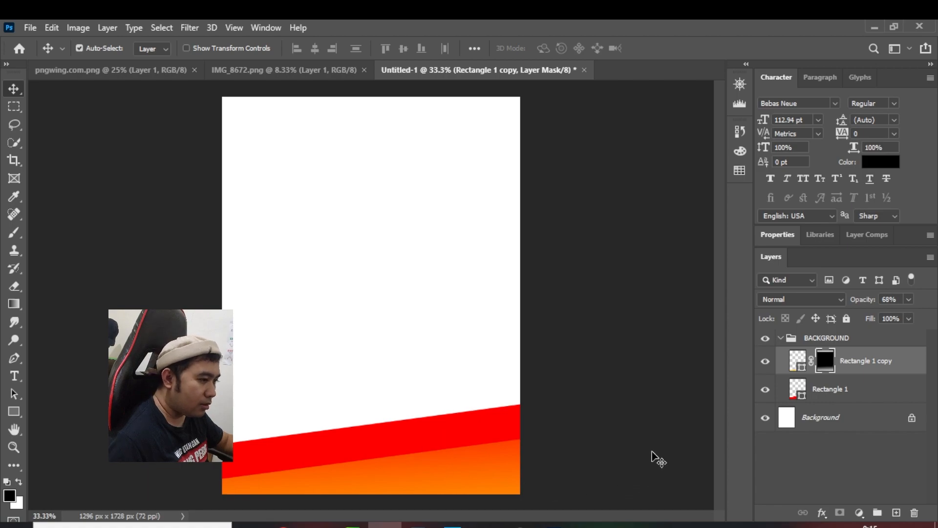
key("ctrl+j")
left_click_drag(427, 484, 427, 503)
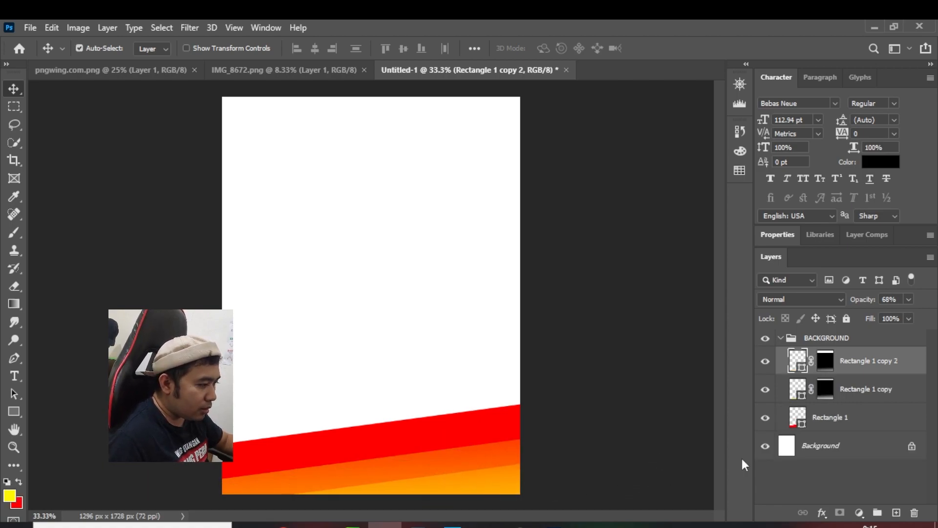
Fill the Rectangle 1 copy 2 shape with white ffffff, and collapse the BACKGROUND group, leaving it selected
double_click(800, 360)
left_click(489, 202)
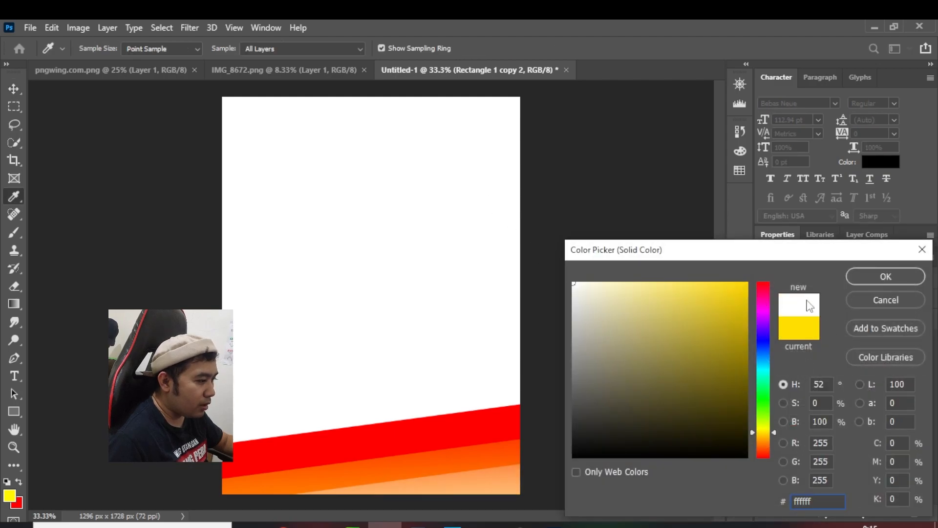
left_click(880, 276)
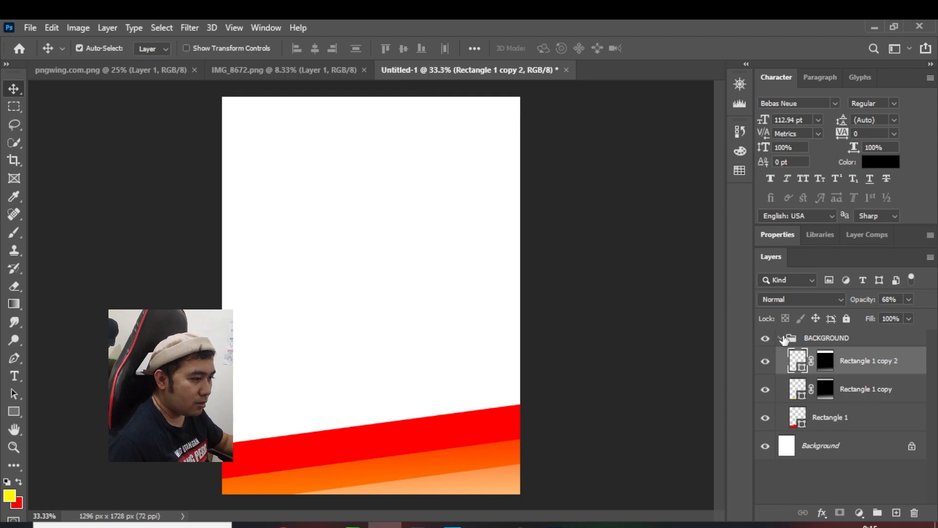
left_click(782, 338)
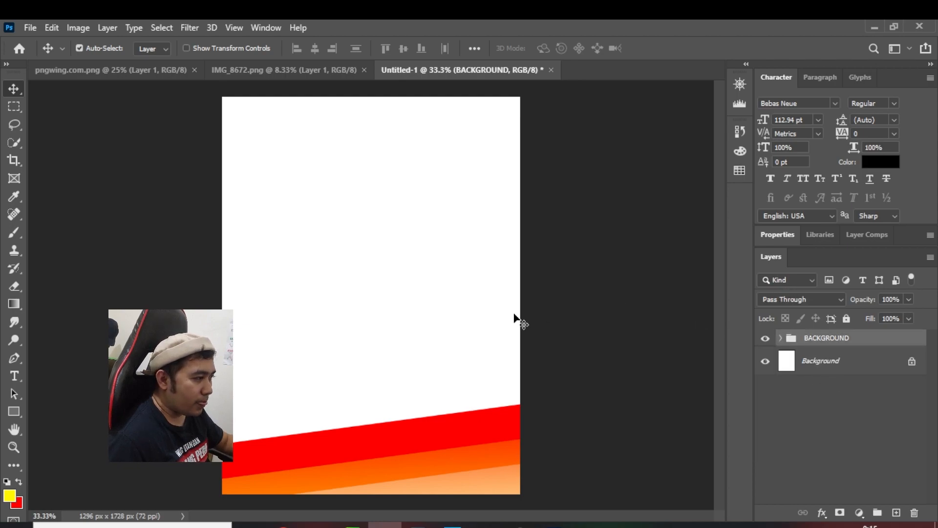
left_click(835, 362)
left_click(859, 341)
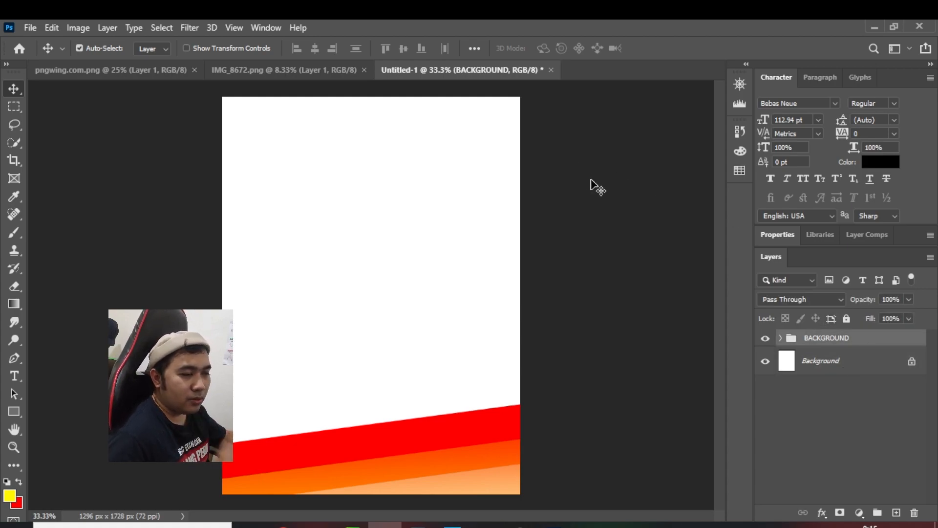
Load the Layer 1 cutout in IMG_8672.png as a selection and return to the Untitled-1 document
left_click(315, 70)
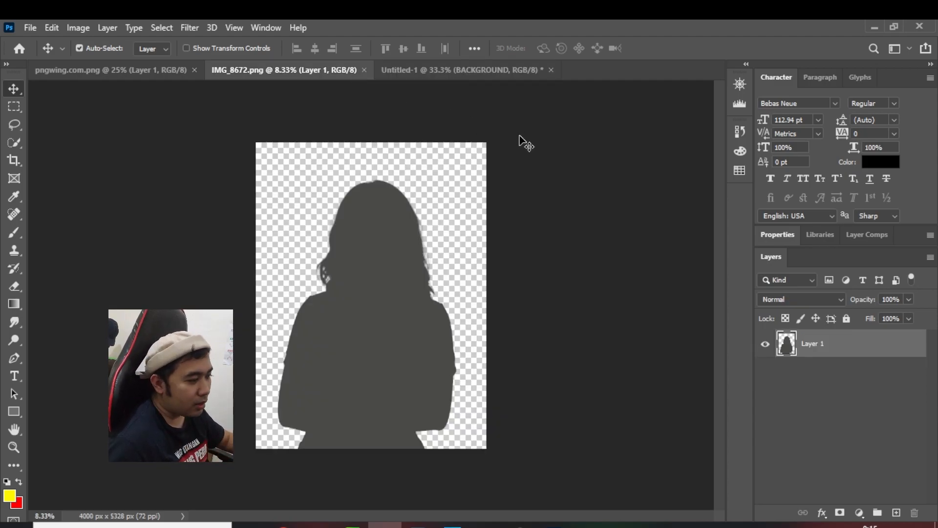
left_click(787, 343, "ctrl")
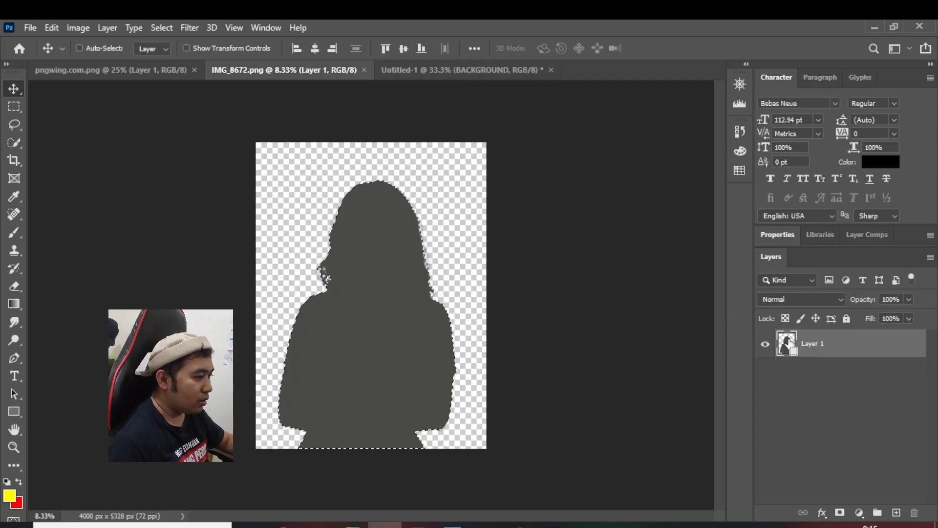
left_click(464, 72)
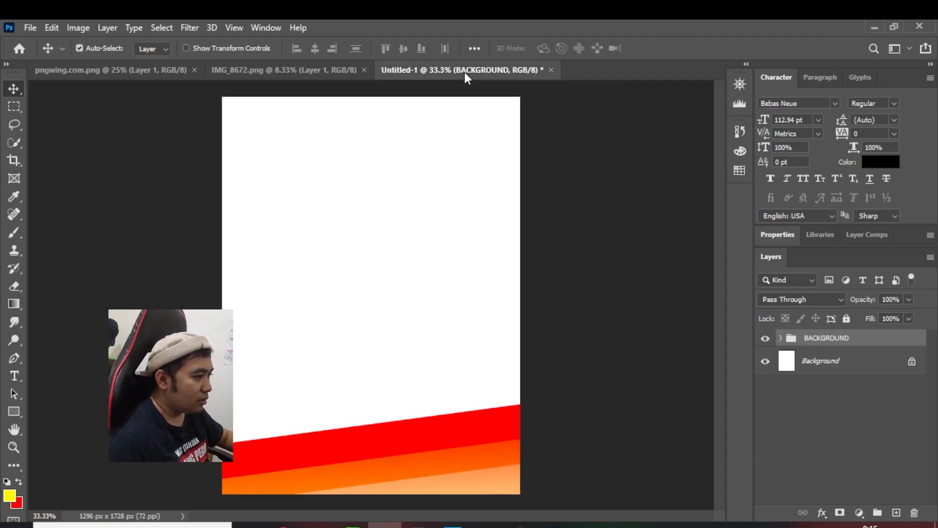
Create a new layer group above the BACKGROUND group and name it model
left_click(840, 362)
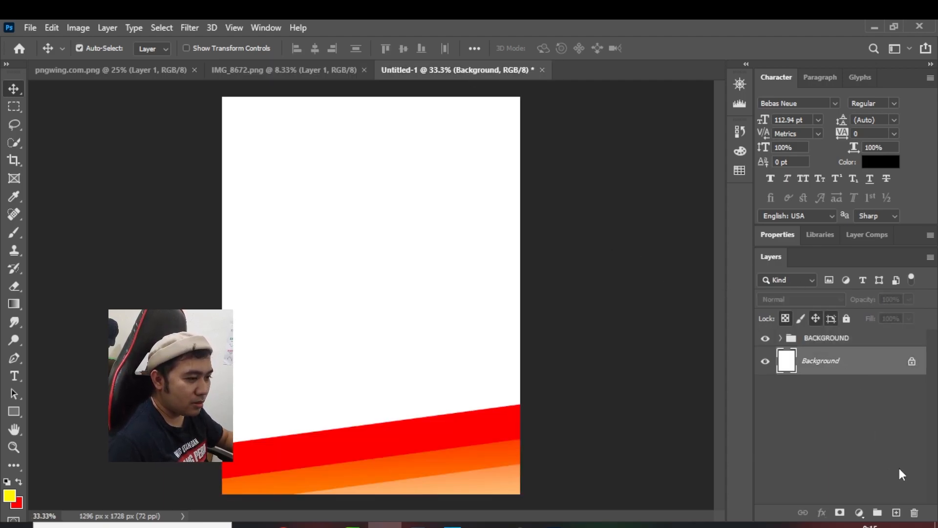
left_click(843, 338)
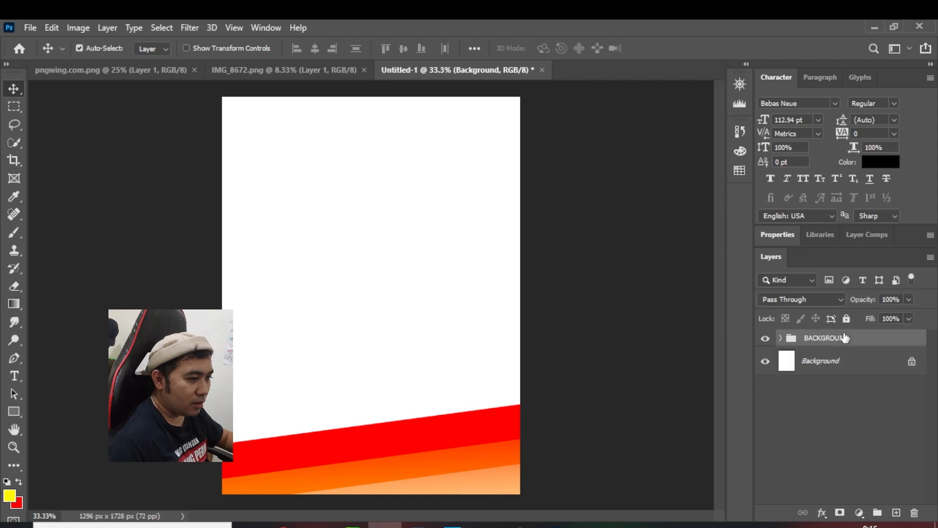
left_click(876, 514)
double_click(819, 337)
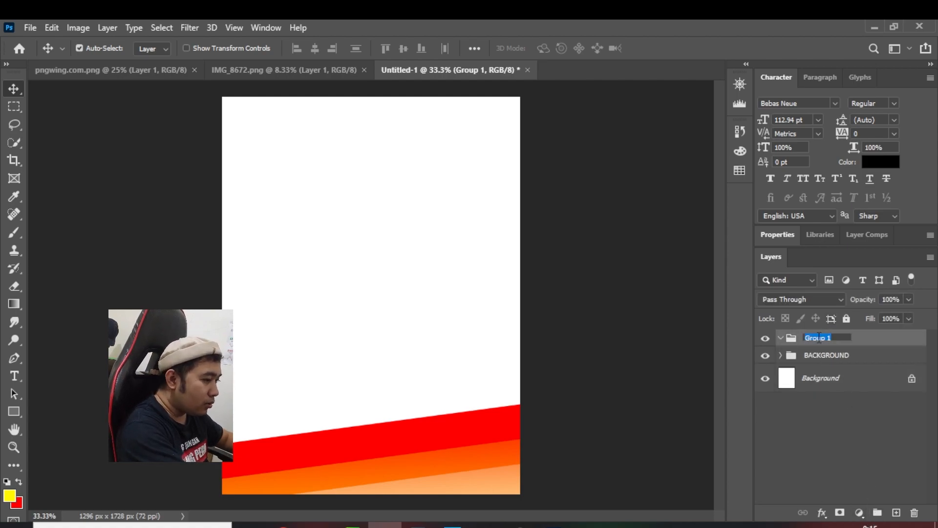
type("model")
key("Return")
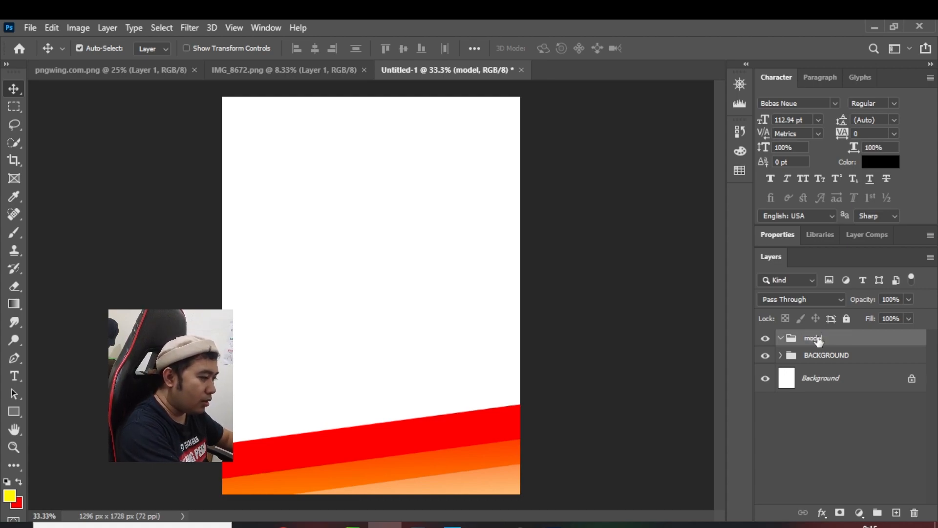
Copy the selected figure from IMG_8672.png into the model group of the Untitled-1 document
key("ctrl")
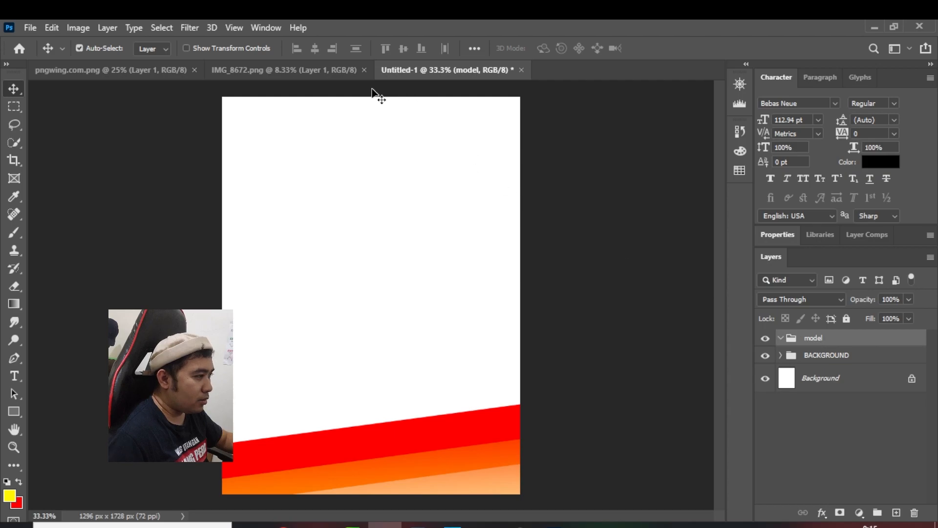
left_click(313, 72)
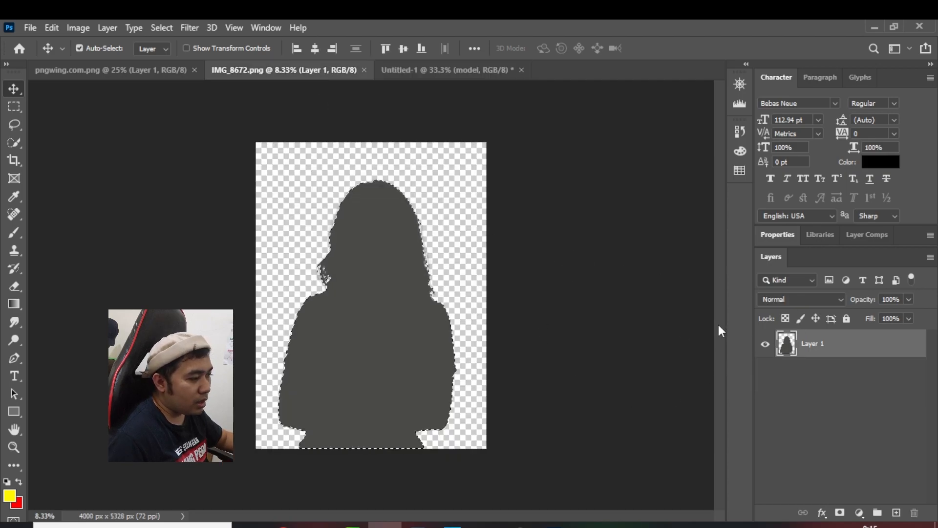
key("ctrl")
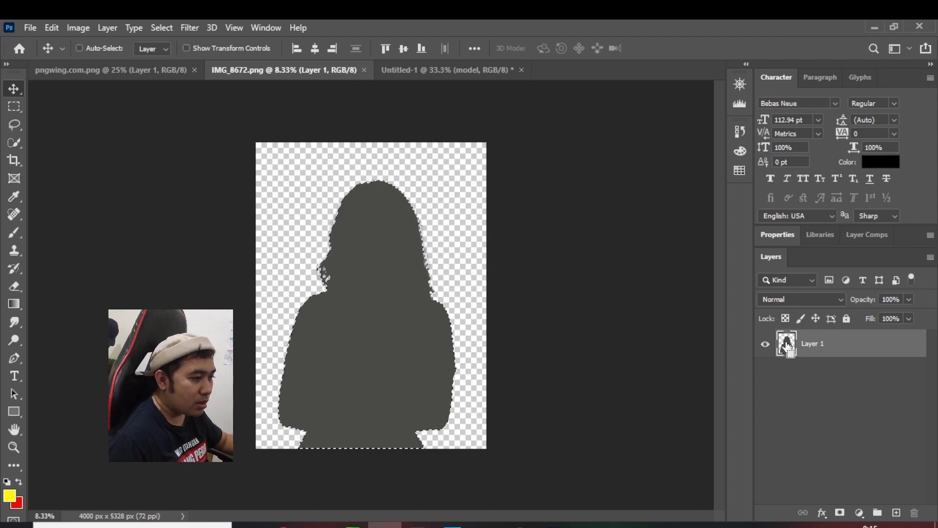
left_click_drag(364, 266, 567, 285)
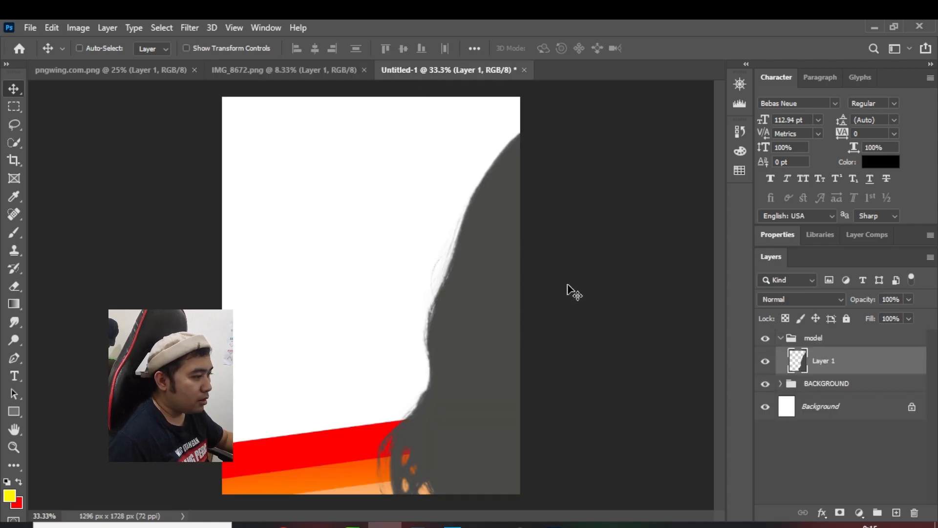
Scale the oversized figure down proportionally to fit inside the canvas and position it centrally, overlapping the slanted stripes
key("ctrl+t")
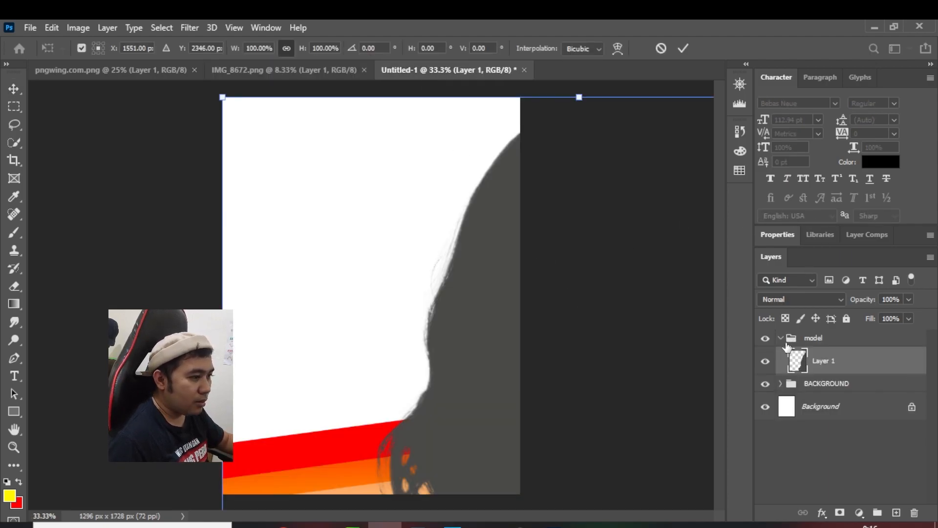
left_click_drag(224, 95, 320, 163)
left_click_drag(177, 97, 354, 148)
left_click_drag(197, 98, 355, 346)
left_click_drag(412, 404, 341, 210)
left_click_drag(484, 129, 491, 117)
mouse_move(422, 205)
left_mouse_down()
mouse_move(418, 216)
mouse_move(418, 205)
left_mouse_up()
left_click_drag(455, 322, 464, 321)
left_click(15, 89)
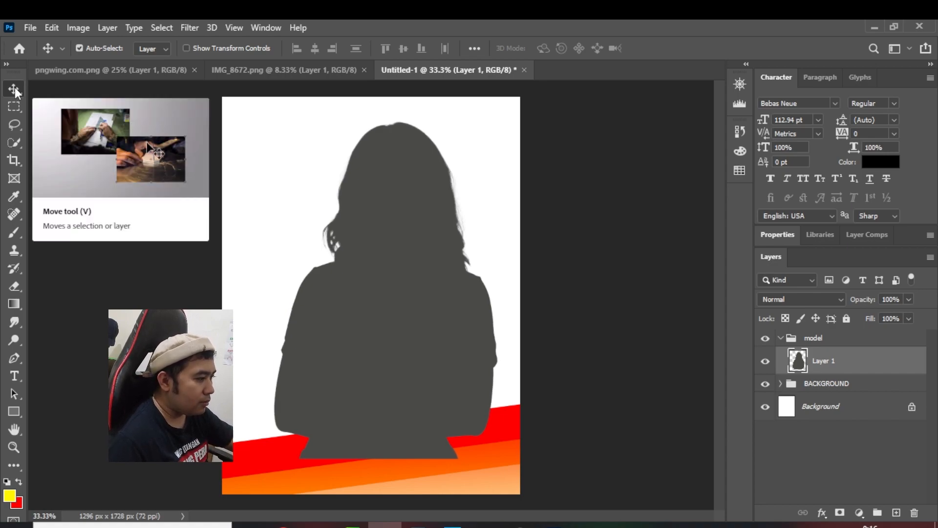
Nudge the scaled figure slightly upward on the canvas
key("shift+Up")
key("shift+Up")
key("shift+Up")
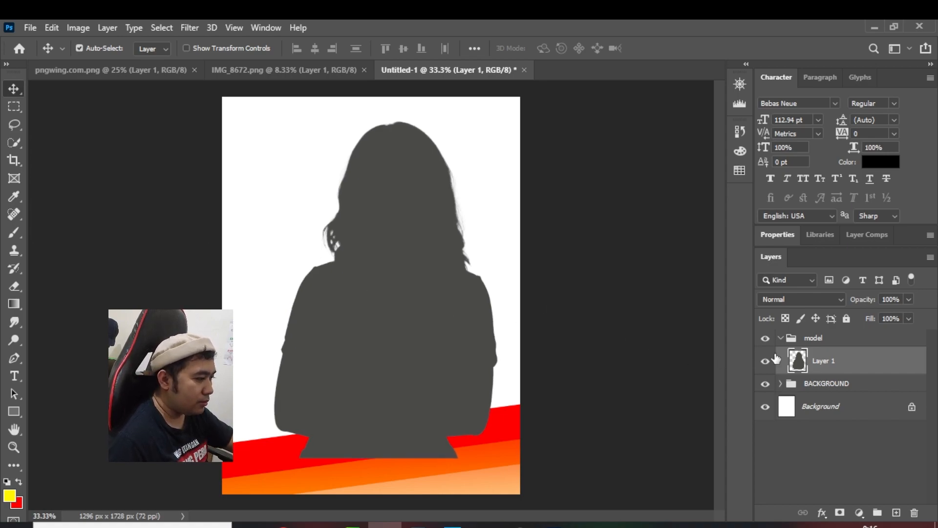
key("shift+Up")
key("shift+Up")
key("shift+Up")
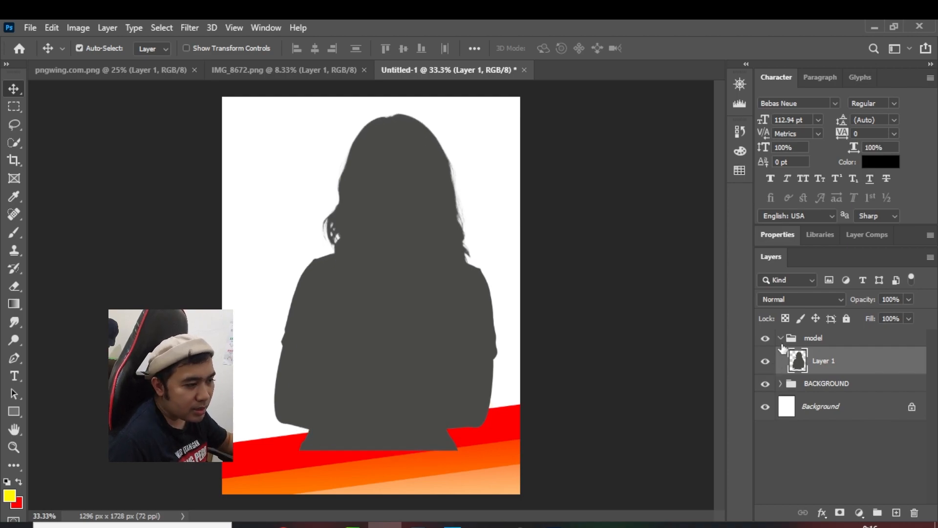
Collapse the model group, create a new layer group above it and name it TEXT
left_click(781, 338)
left_click(813, 338)
left_click(879, 512)
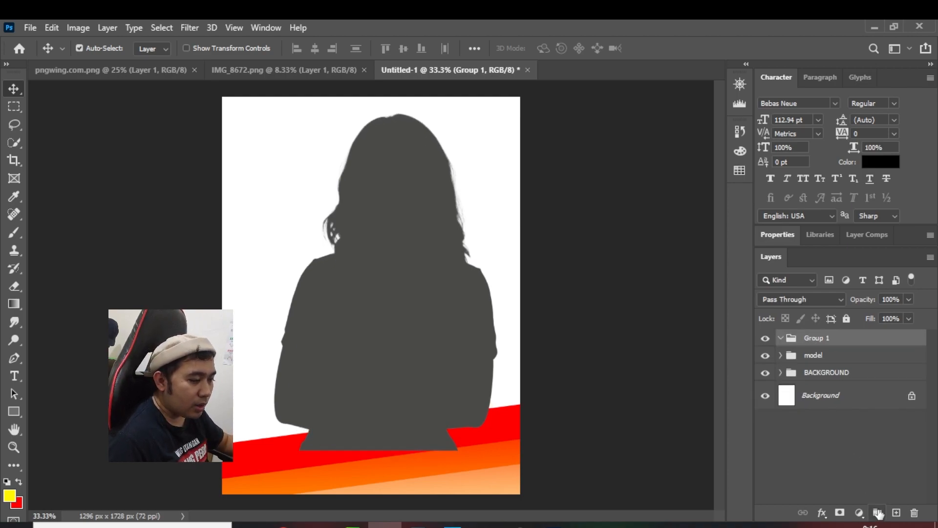
double_click(816, 338)
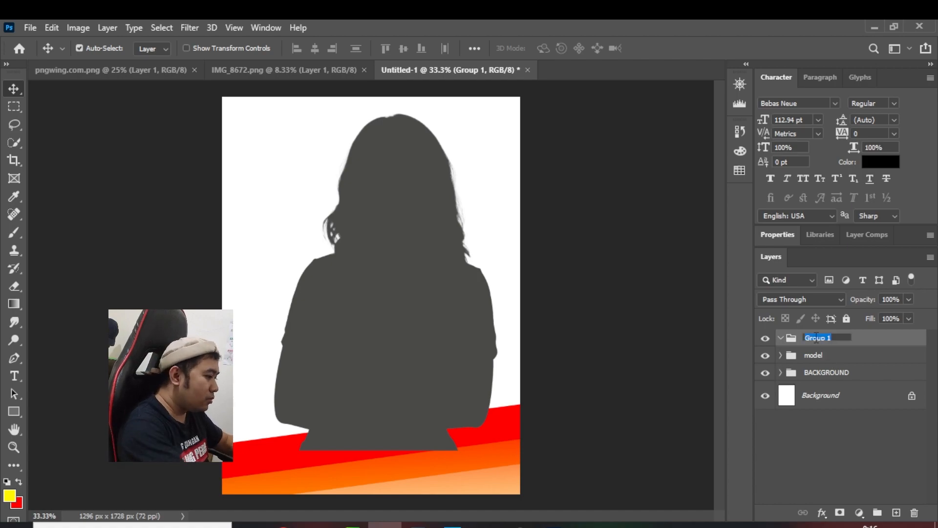
type("te")
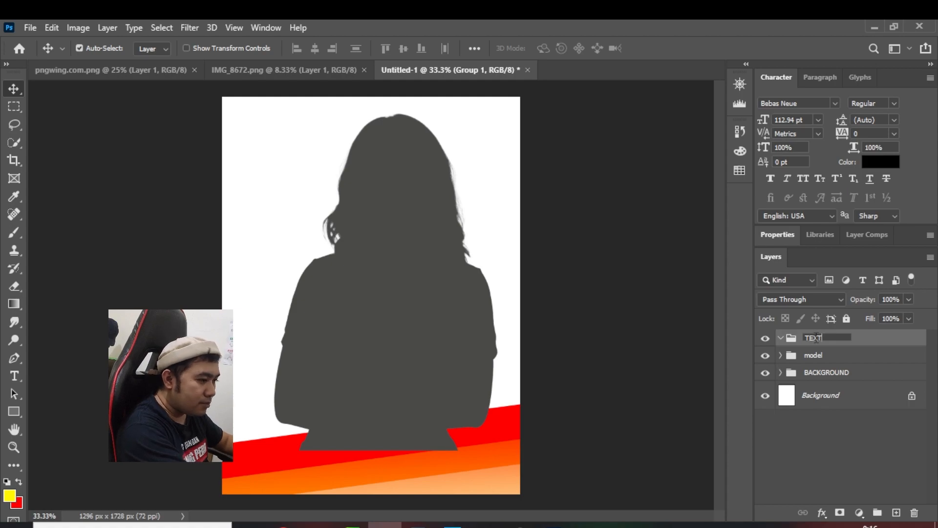
key("Return")
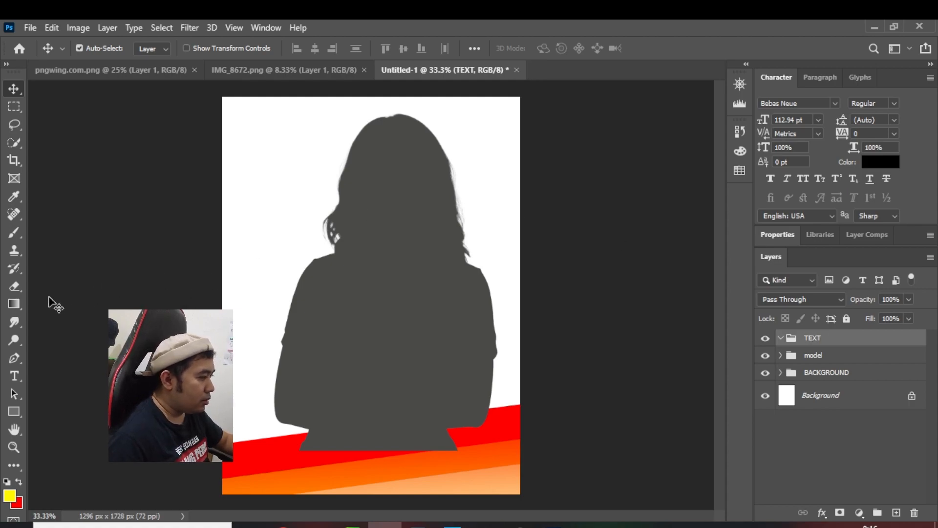
Draw a white rectangle about 1161 × 309 px across the figure's lower torso and nudge it to X 72 px, Y 1053 px
left_click(13, 412)
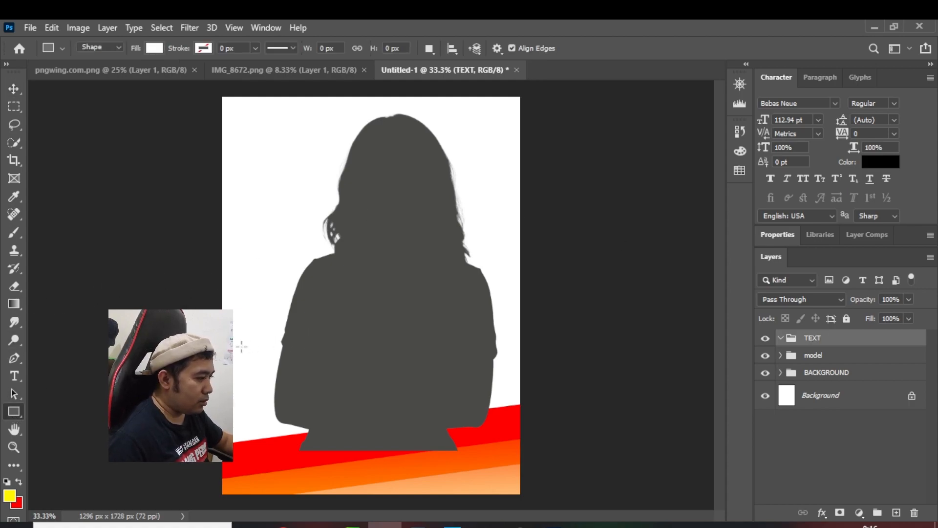
left_click_drag(242, 337, 508, 407)
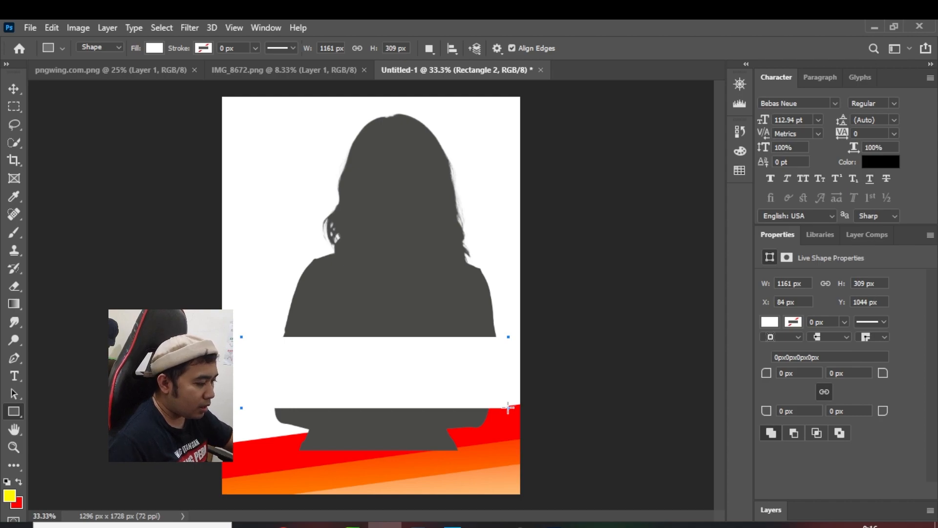
left_click(13, 89)
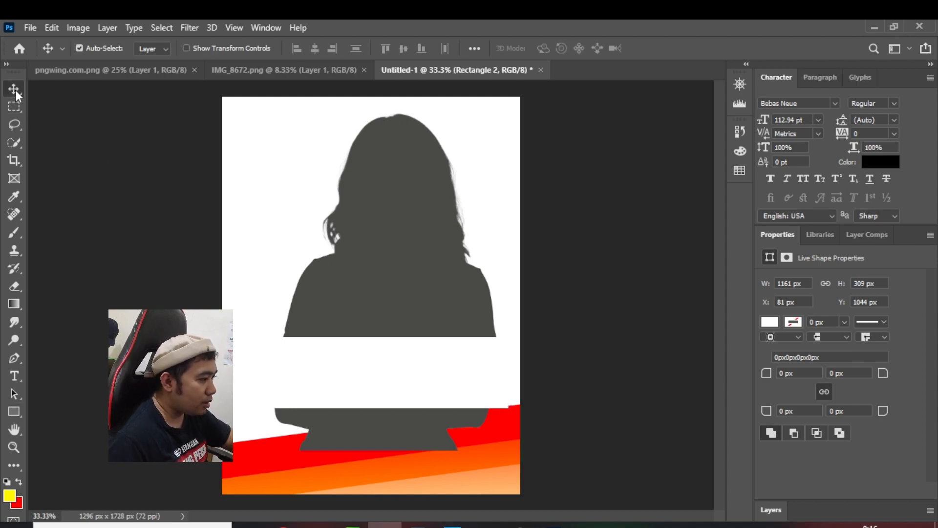
key("Down")
key("Down")
key("Down")
key("Down")
key("Down")
key("Down")
key("Down")
key("Down")
key("Down")
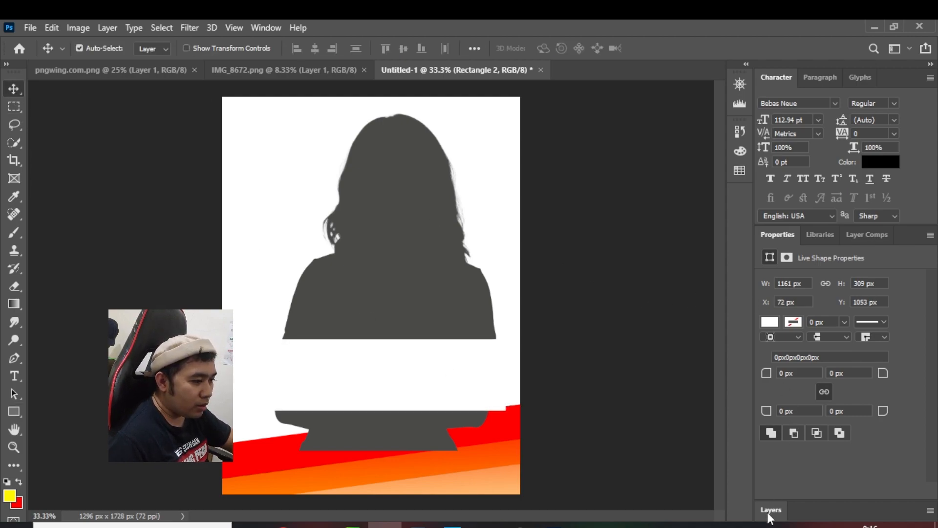
Fill the Rectangle 2 shape with the red ff0000 sampled from the slanted stripe
left_click(766, 509)
double_click(802, 366)
left_click(514, 424)
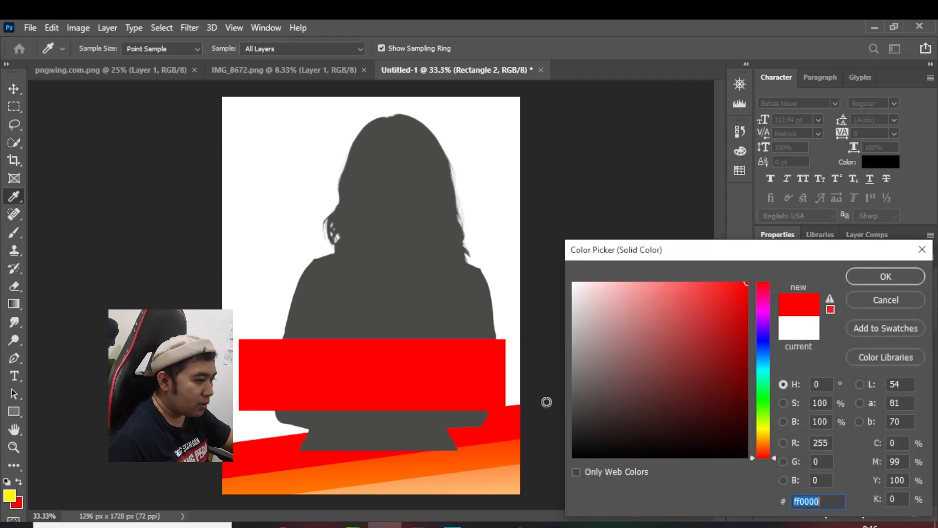
left_click(851, 279)
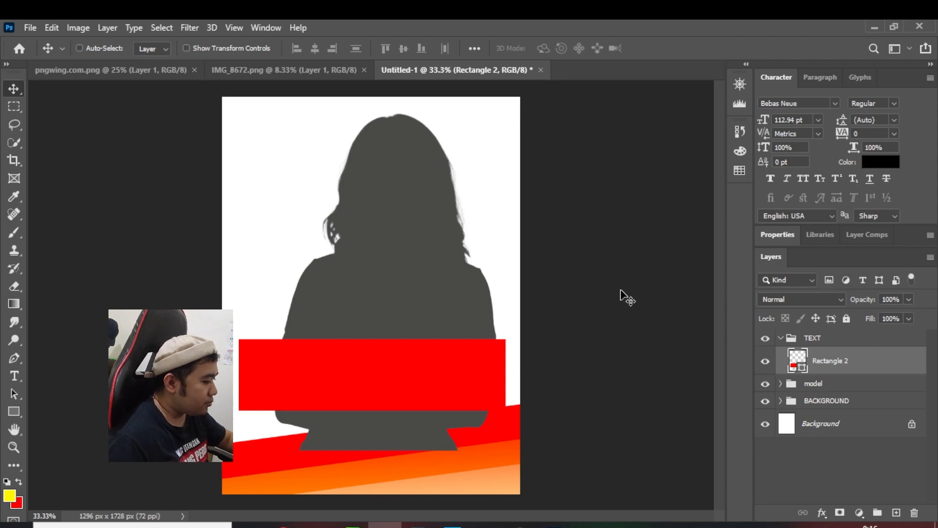
Widen the red rectangle across the torso to about 108% by stretching both its sides outward toward the canvas edges
key("ctrl+t")
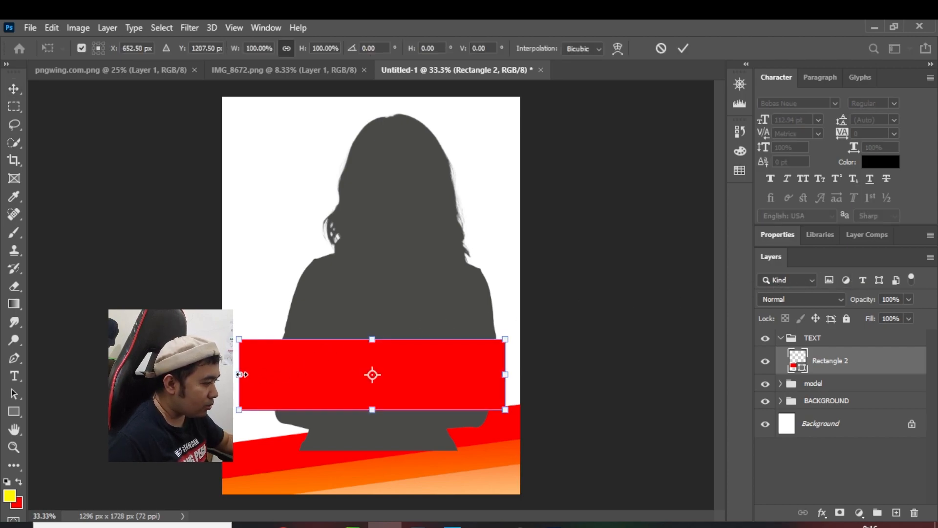
mouse_move(242, 374)
left_mouse_down()
mouse_move(224, 375)
mouse_move(233, 374)
left_mouse_up()
left_click_drag(505, 375, 514, 374)
left_click_drag(377, 375, 373, 364)
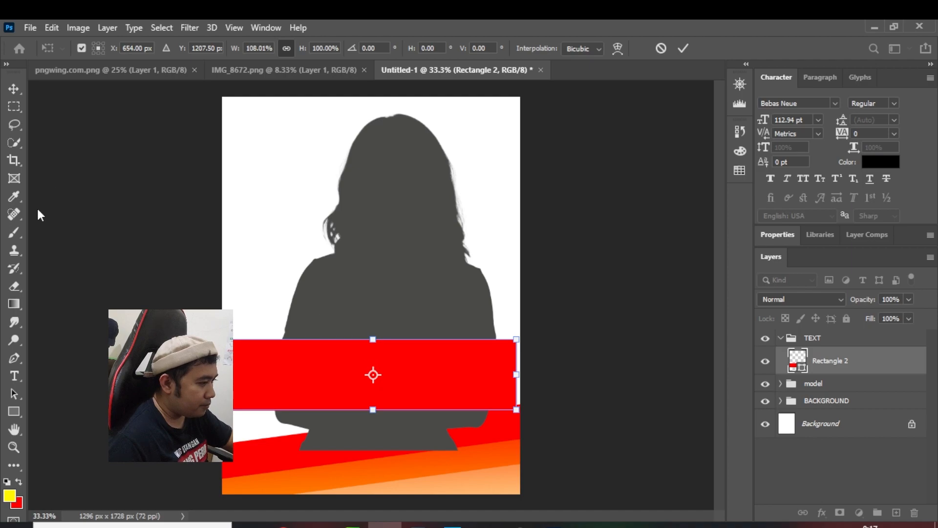
left_click(20, 93)
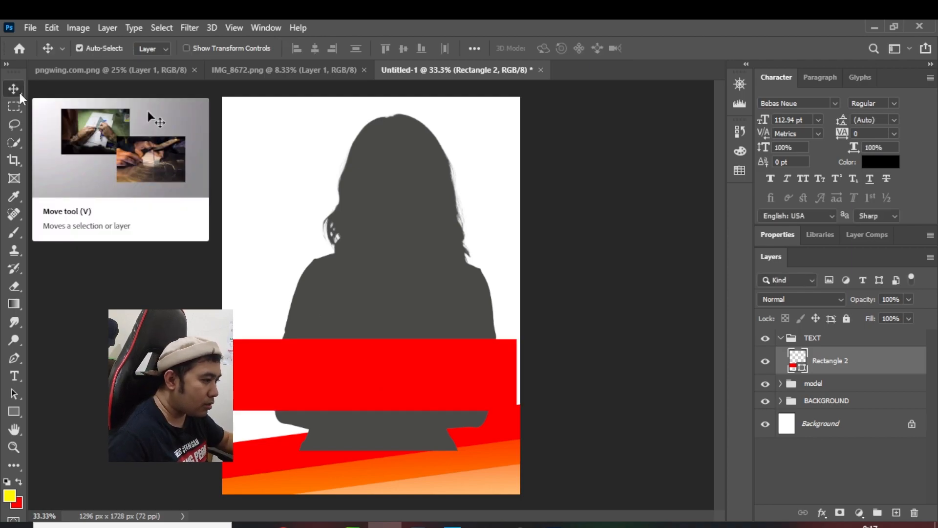
Duplicate the red rectangle and nudge the original Rectangle 2 beneath it slightly right and down
key("ctrl+j")
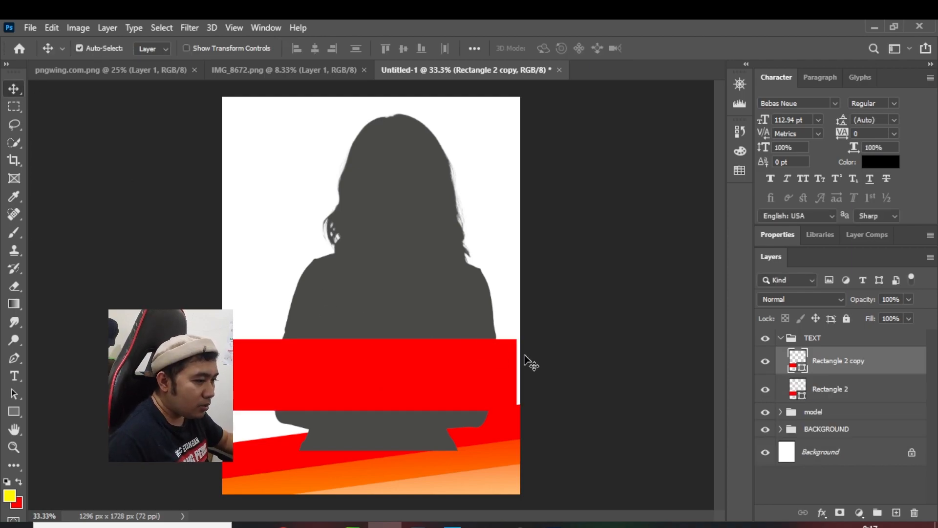
left_click(857, 390)
key("shift+Right")
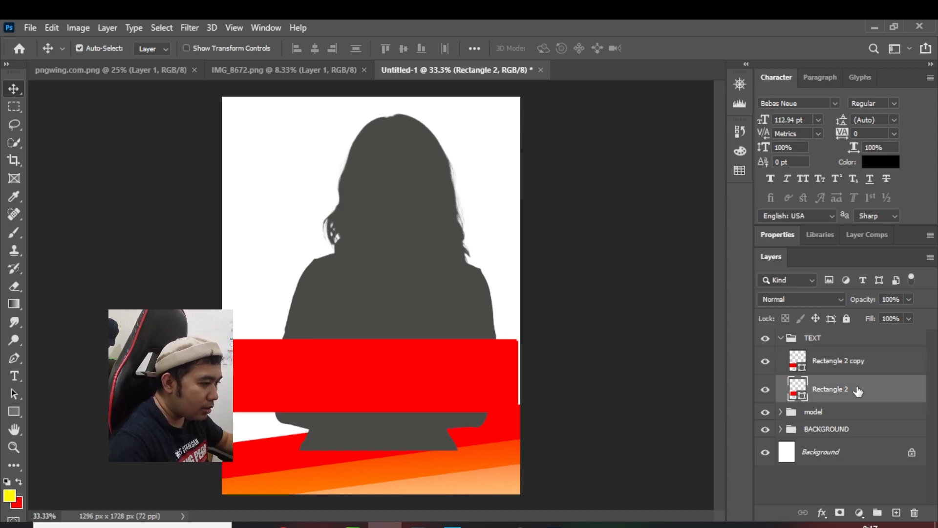
Change the fill color of the lower Rectangle 2 shape to the yellow f0ff00
double_click(797, 389)
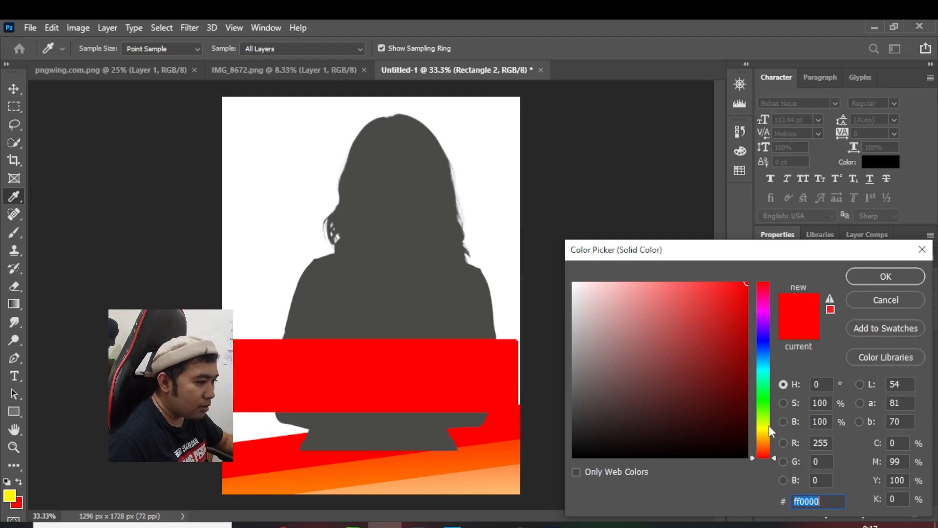
left_click(766, 427)
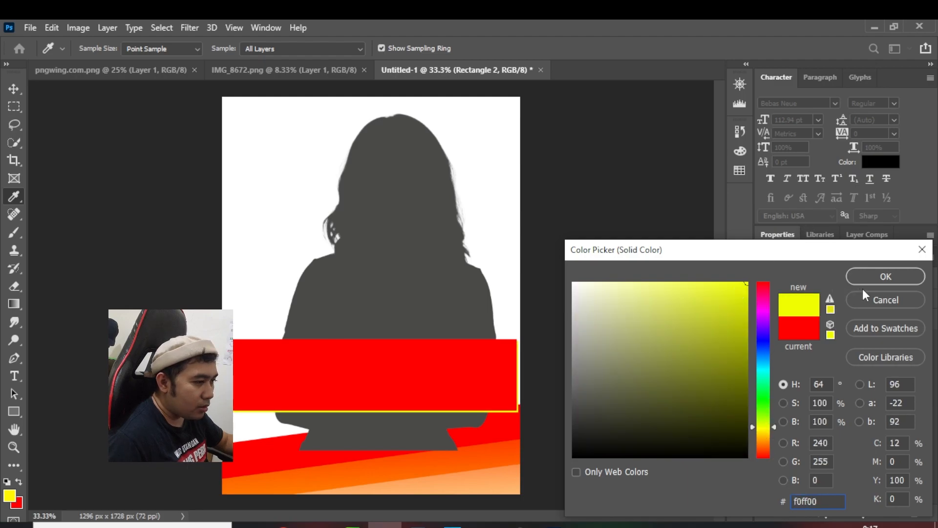
left_click(868, 274)
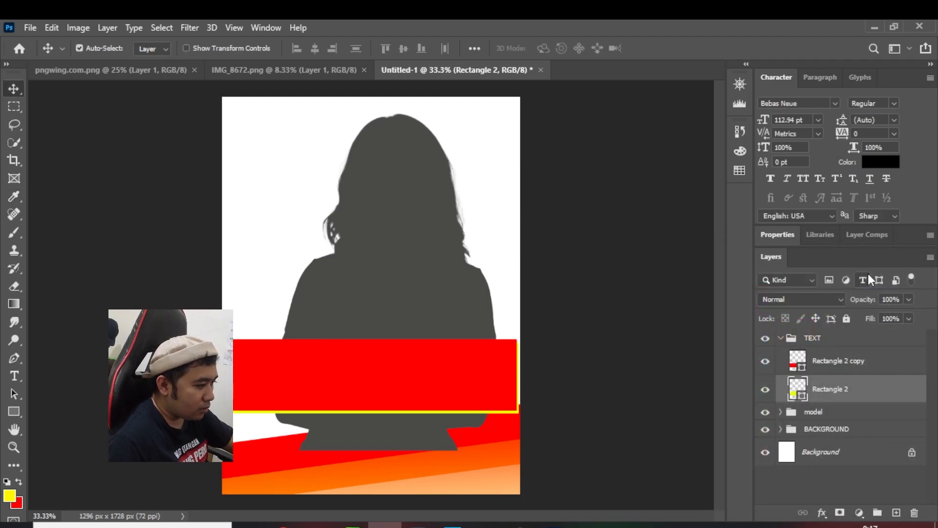
Select both the red and the yellow rectangle layers and nudge them together slightly left
left_click(844, 369, "ctrl")
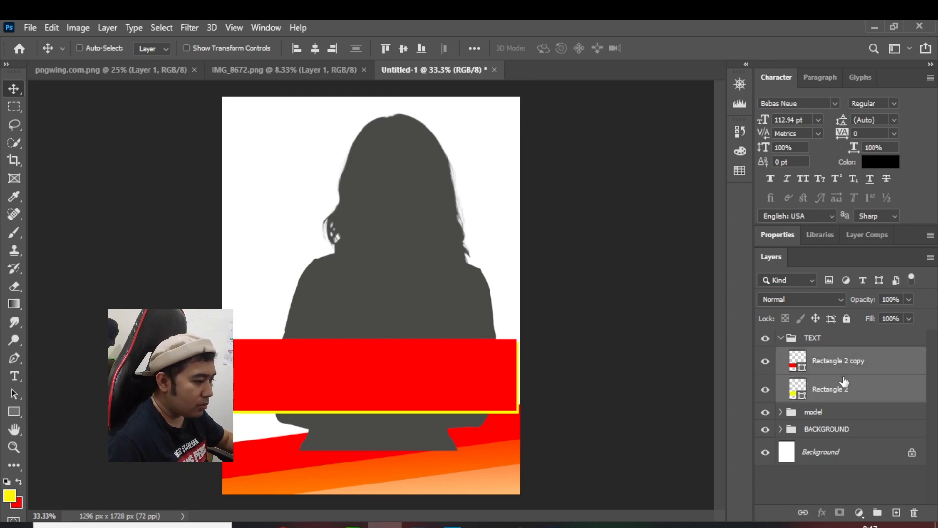
key("Left")
key("Left")
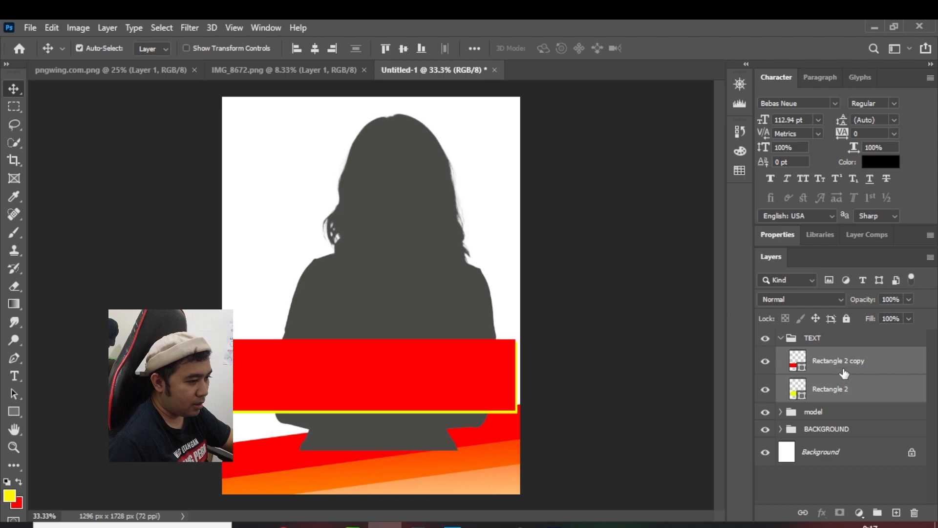
Add the Bebas Neue text "BRGY. CAPTAIN" on a new layer above the red rectangle copy
left_click(831, 367)
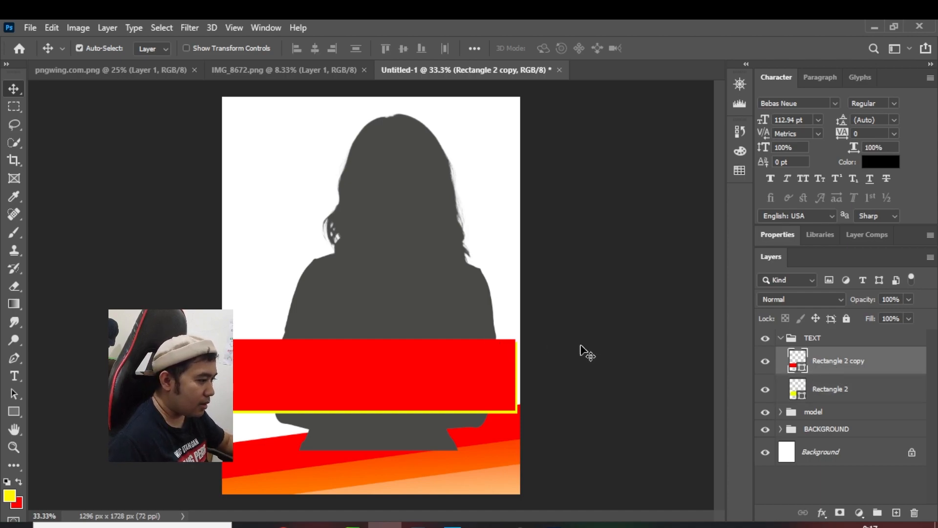
left_click(14, 376)
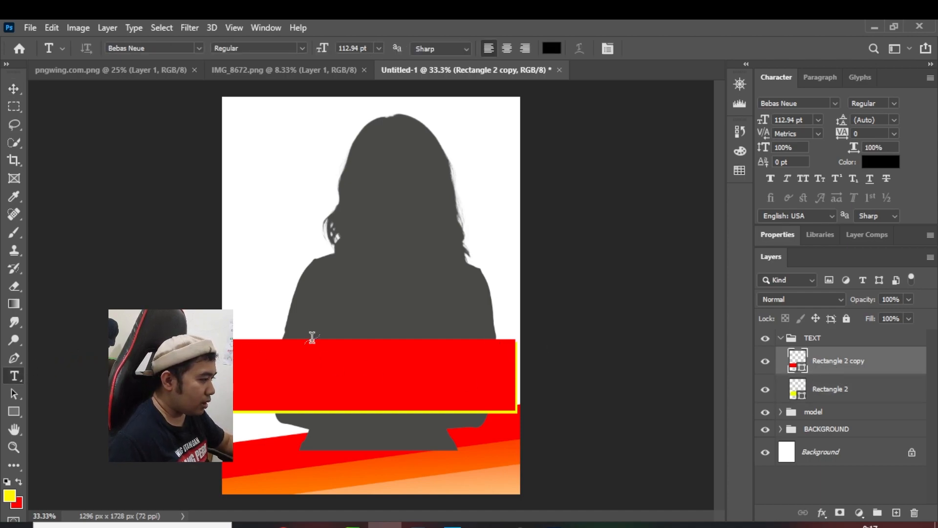
left_click(366, 302)
type("BRGY")
type(". K")
key("BackSpace")
type("CAPTAIN")
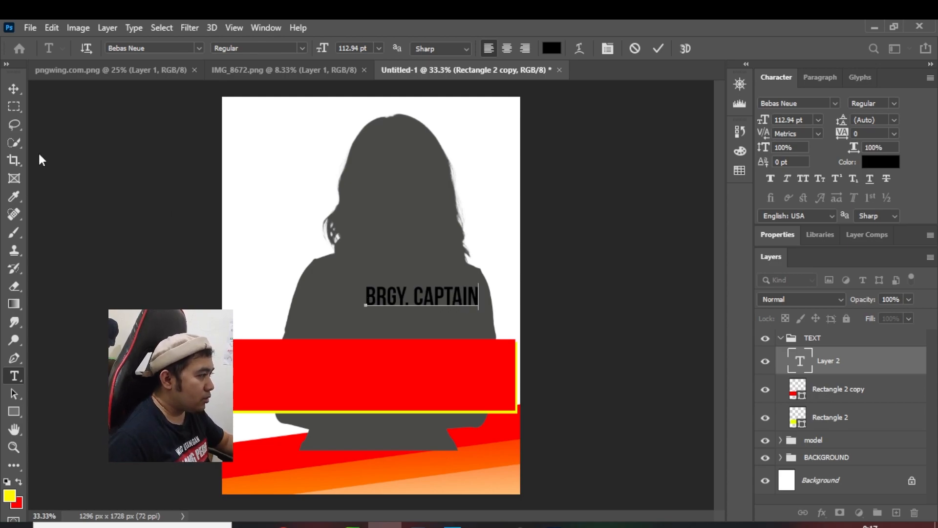
Move the BRGY. CAPTAIN text onto the red rectangle, scale it up to about 246 pt and nudge it into place there
left_click(10, 91)
left_click_drag(429, 299, 484, 415)
key("ctrl+t")
left_click_drag(258, 352, 242, 353)
key("Up")
key("Up")
key("Right")
key("Right")
key("Right")
key("Right")
key("Right")
key("Right")
key("Up")
key("Right")
key("Return")
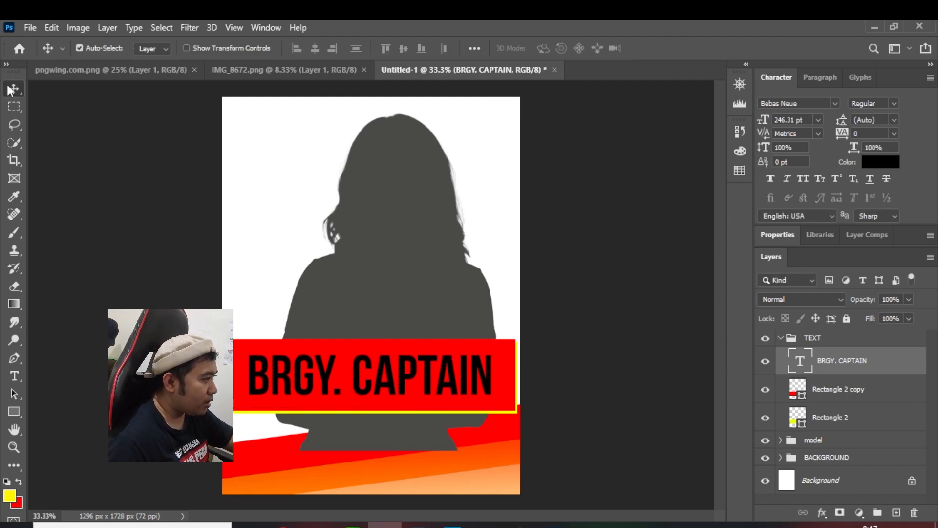
Change the color of the BRGY. CAPTAIN text to white
double_click(803, 362)
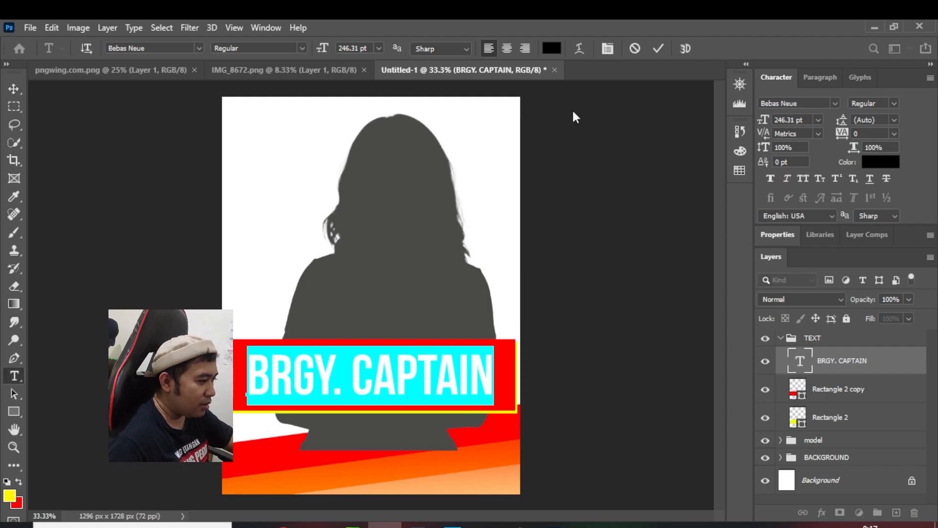
left_click(552, 49)
left_click(486, 247)
left_click(887, 276)
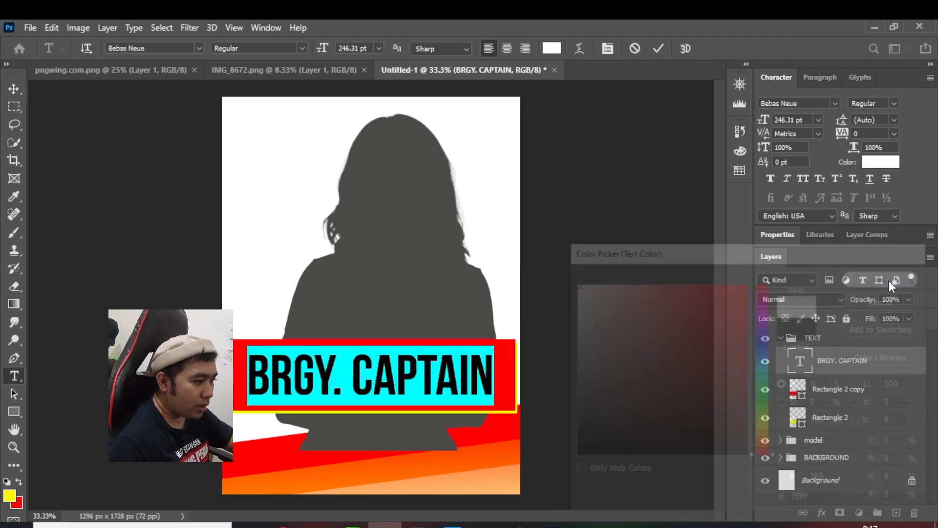
key("Right")
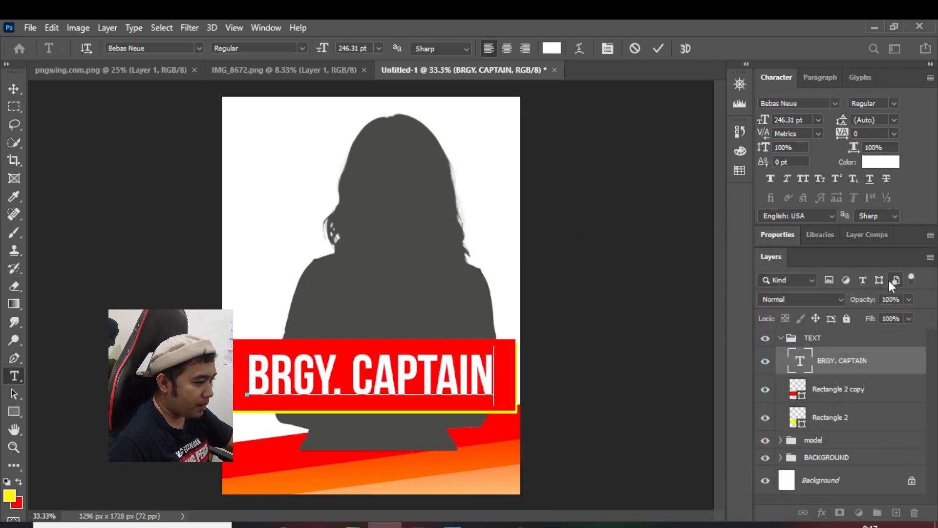
left_click(13, 90)
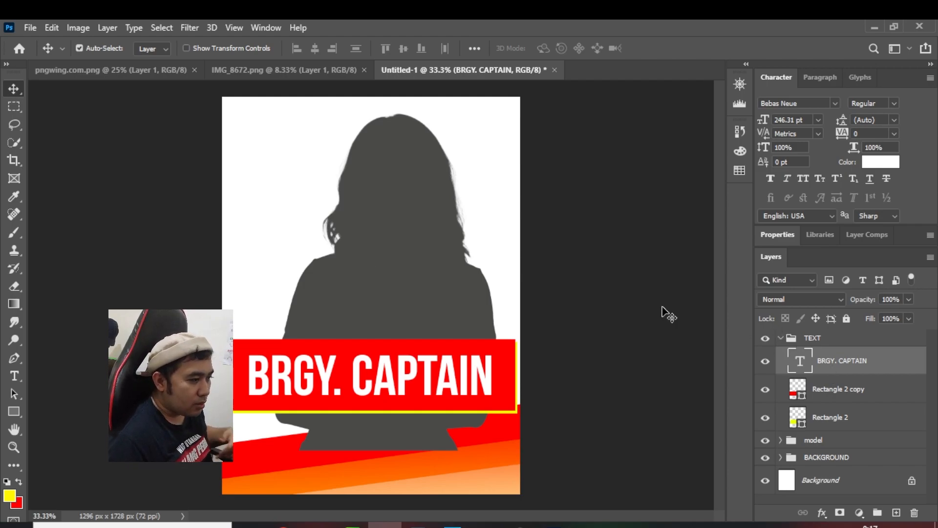
Add a new white text layer reading "LORE" on the figure above the BRGY. CAPTAIN banner
left_click(16, 376)
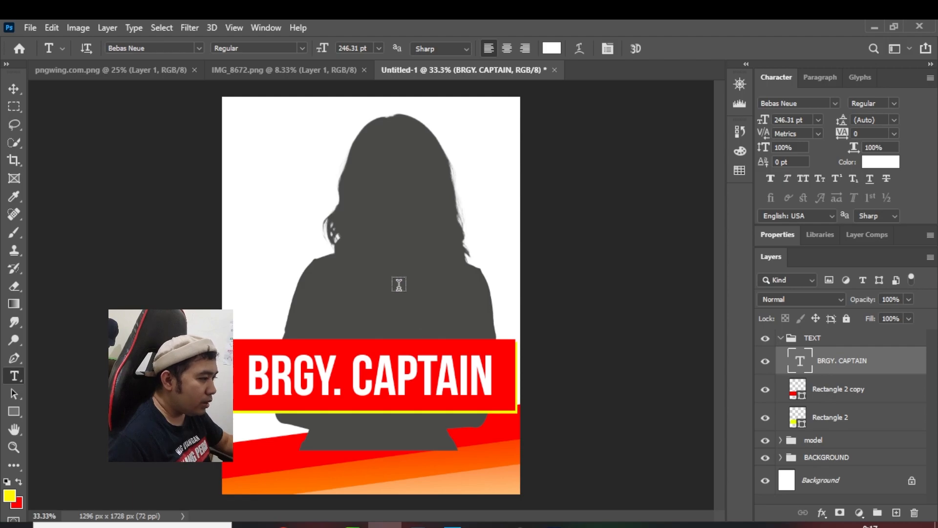
left_click(396, 287)
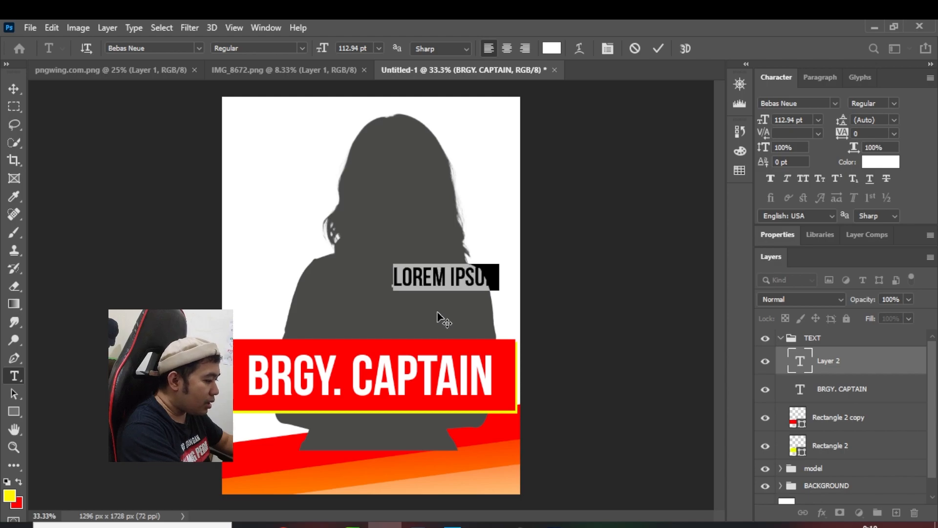
key("BackSpace")
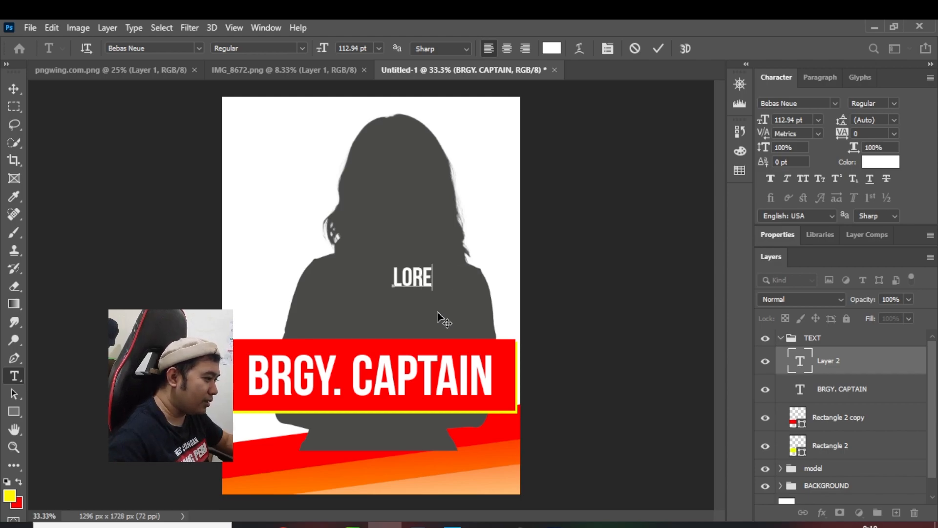
Move the LORE text down to just above the red banner and scale it up to about 319%
left_click(14, 90)
left_click_drag(423, 285, 446, 330)
key("Up")
key("Up")
key("Up")
key("Up")
key("Up")
key("Up")
key("Up")
key("Up")
key("Up")
key("Up")
key("Up")
key("Up")
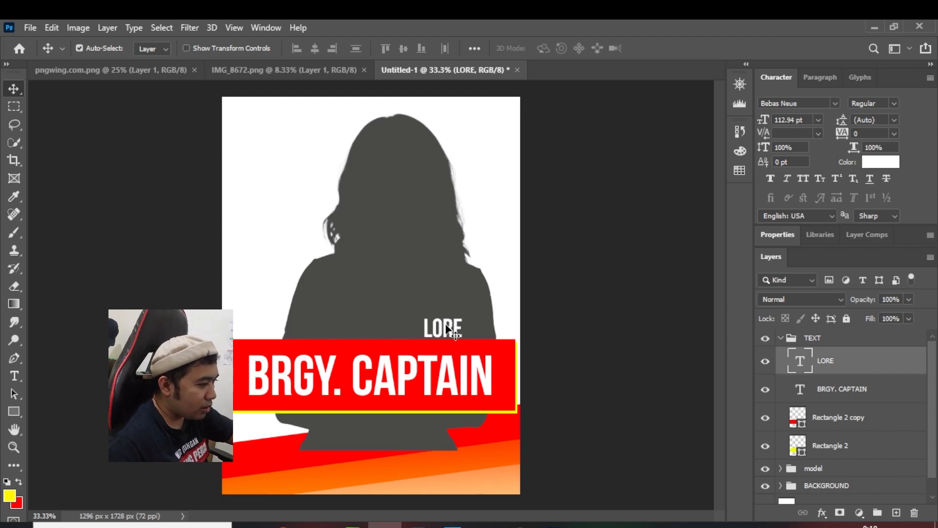
key("ctrl+t")
left_click_drag(417, 312, 342, 258)
left_click_drag(463, 253, 466, 254)
Nudge the enlarged LORE text down and right to X 851.24 px, Y 911.01 px and apply the transform
key("Down")
key("Down")
key("Down")
key("Down")
key("Down")
key("Down")
key("Down")
key("Down")
key("Down")
key("Down")
key("Down")
key("Down")
key("Down")
key("Down")
key("Down")
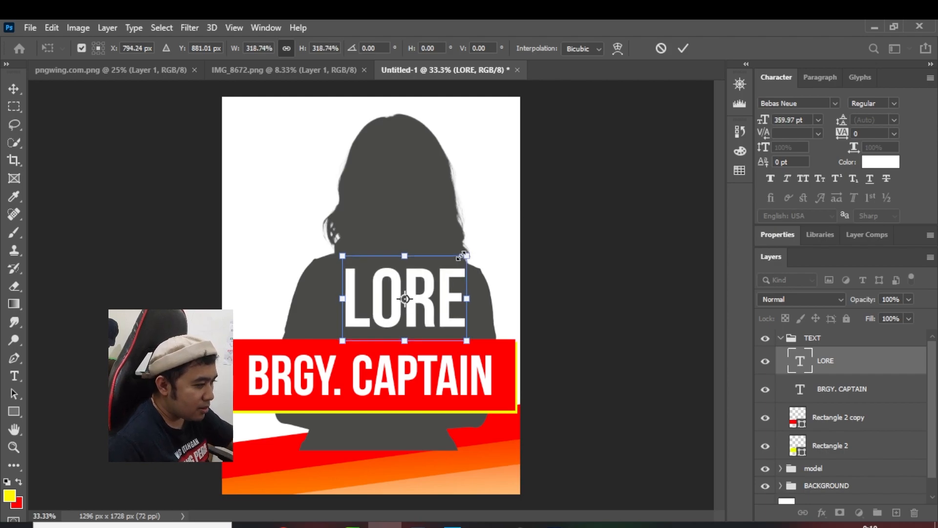
key("Down")
key("Down")
key("Down")
key("Down")
key("Down")
key("Down")
key("Down")
key("Down")
key("Down")
key("Right")
key("Right")
key("Right")
key("Right")
key("Right")
key("Right")
key("Right")
key("Right")
key("Right")
key("Right")
key("Right")
key("Right")
key("Right")
key("Right")
key("Right")
key("Right")
key("Right")
key("Right")
key("Right")
key("Right")
key("Right")
key("Right")
key("Right")
key("Right")
key("Right")
key("Right")
key("Right")
key("Right")
key("Right")
key("Right")
key("Right")
key("Right")
key("Down")
key("Down")
key("Down")
key("Down")
key("Down")
key("Down")
key("Down")
key("Down")
key("Down")
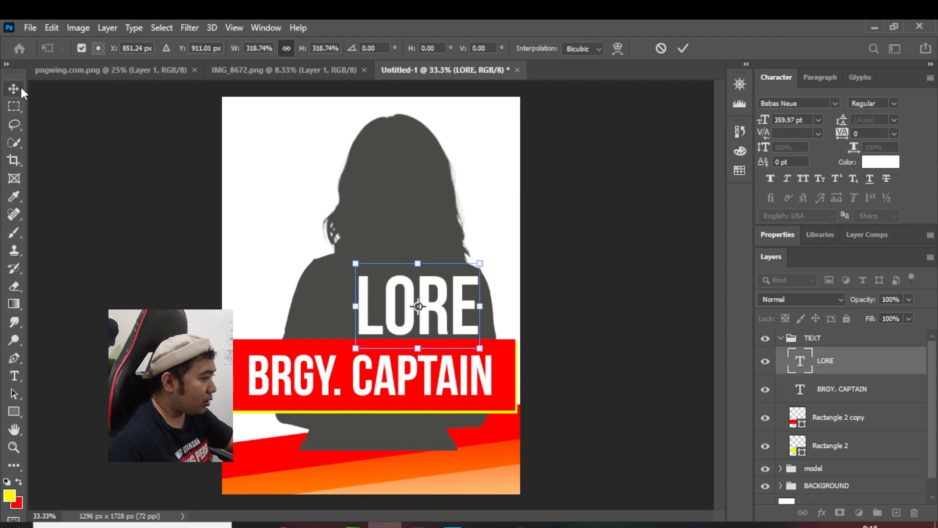
key("Return")
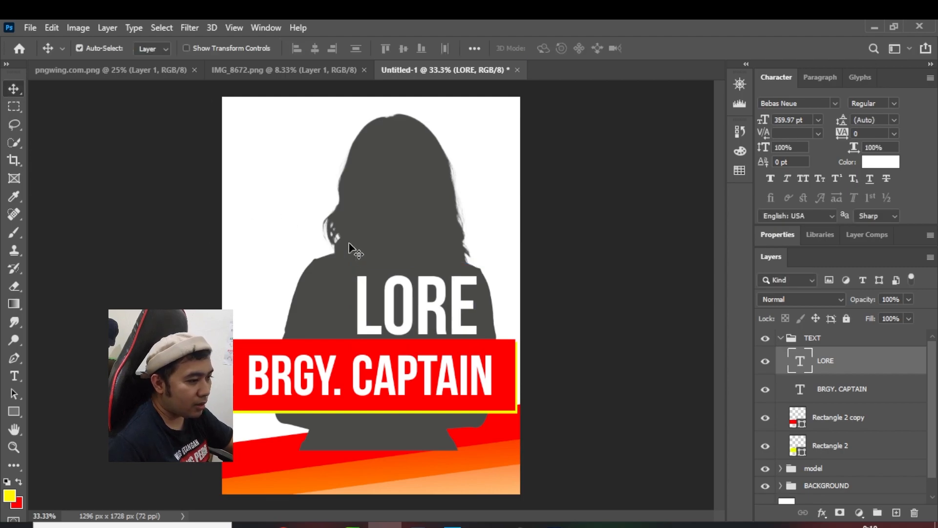
Give the LORE text layer a black outside stroke of 13 px at 100% opacity
right_click(866, 370)
left_click(731, 39)
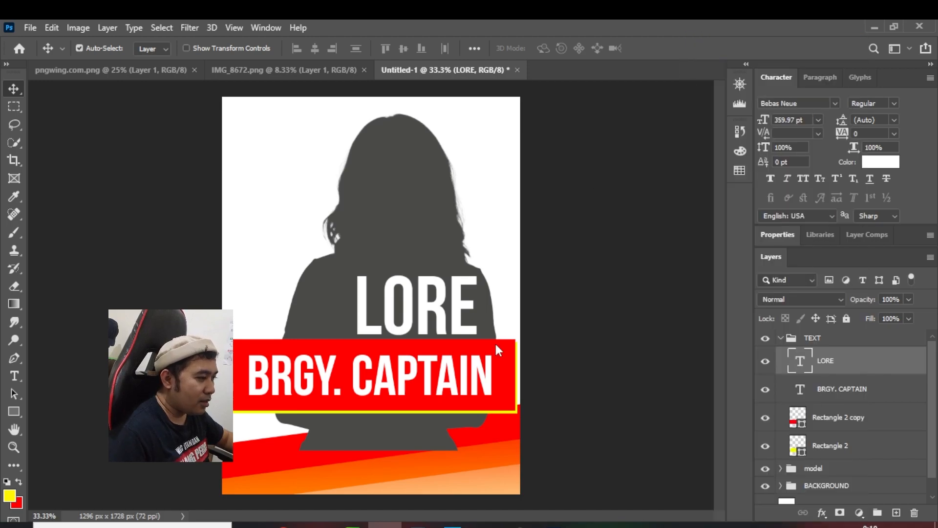
left_click_drag(616, 160, 734, 116)
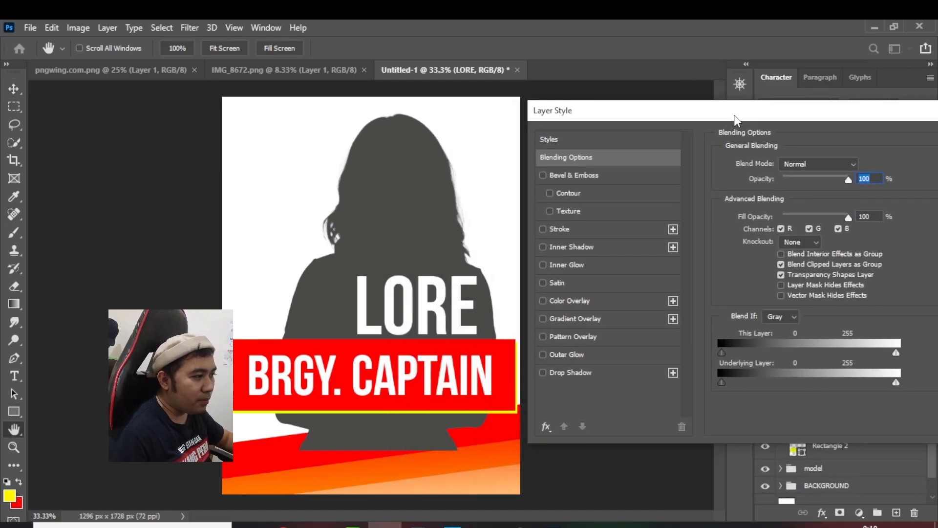
left_click(544, 227)
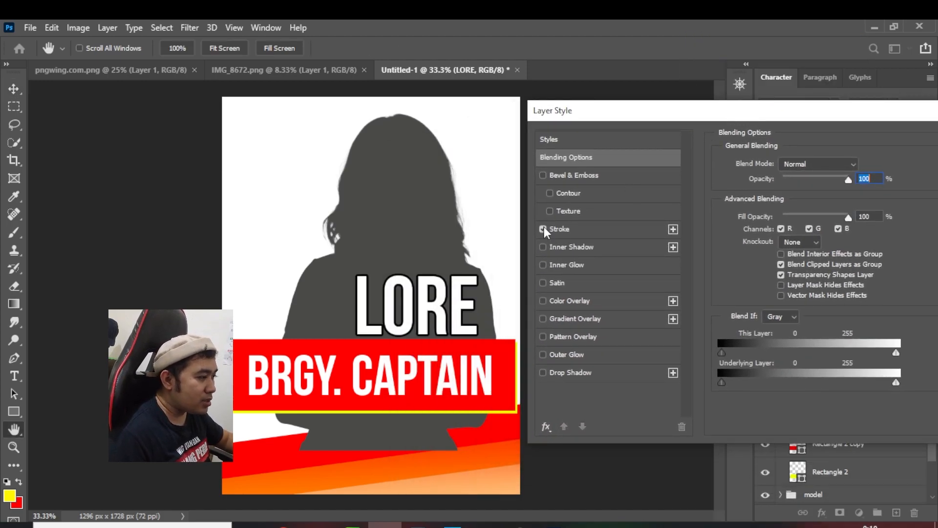
left_click(603, 225)
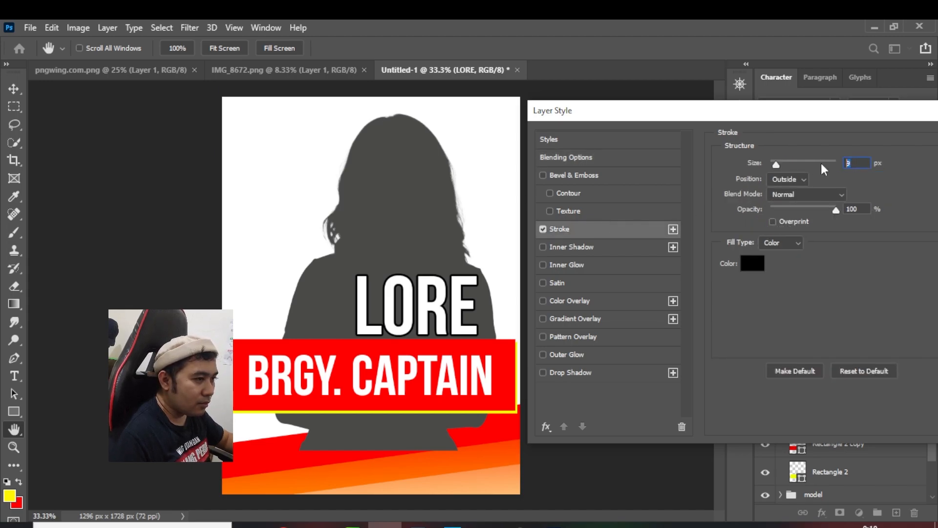
type("10")
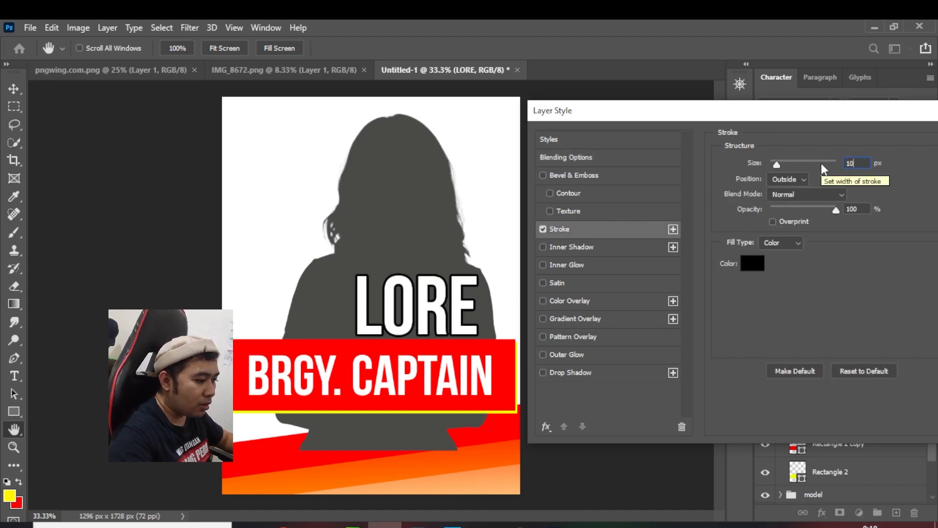
key("BackSpace")
type("3")
left_click_drag(763, 113, 561, 99)
left_click(802, 123)
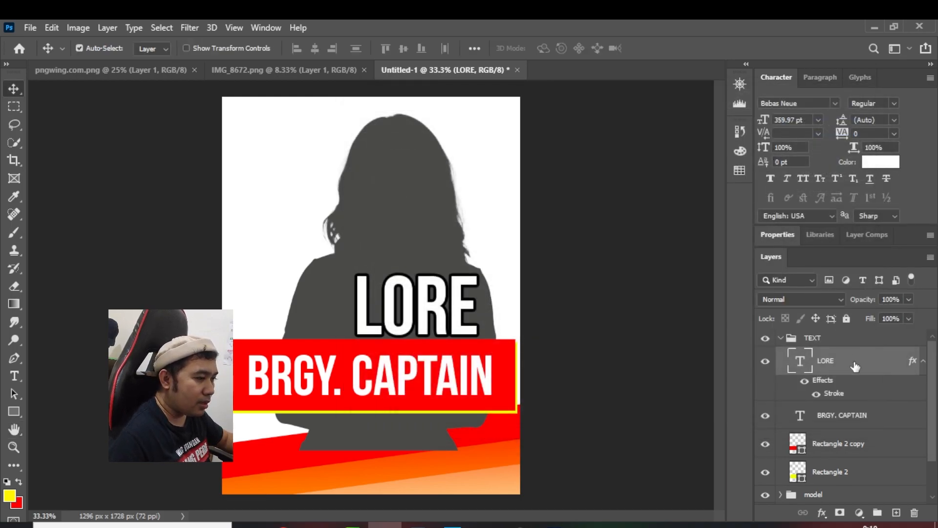
Duplicate the outlined LORE text layer, move the copy up and left of the original, and scale it down to about 53%
left_click(924, 361)
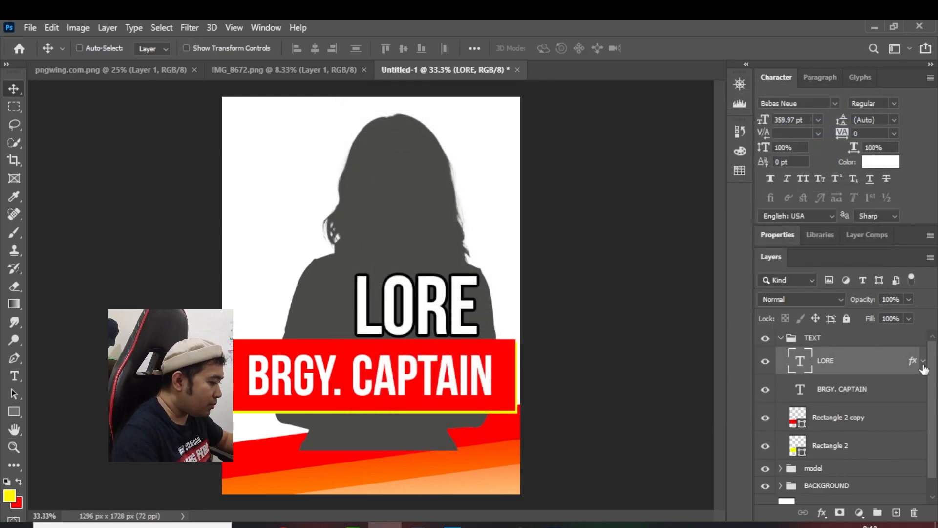
key("ctrl+j")
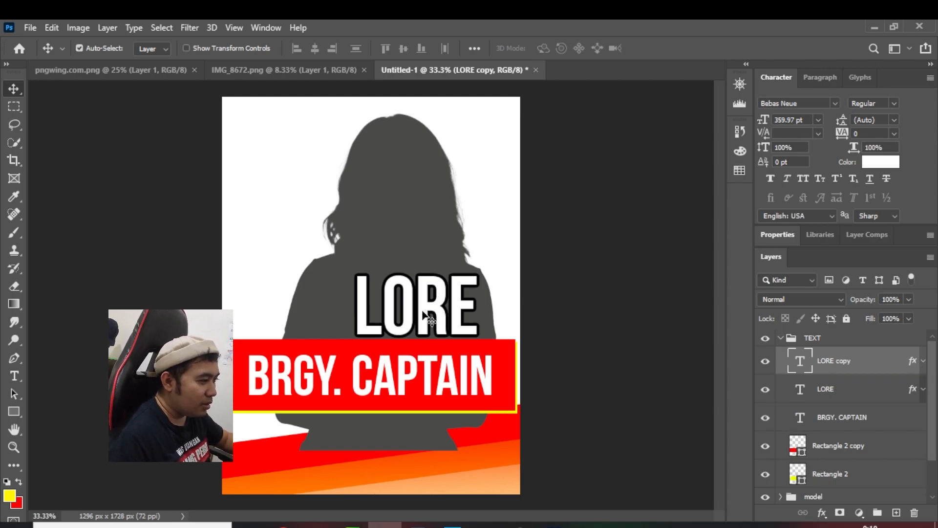
left_click_drag(429, 317, 359, 246)
key("ctrl+t")
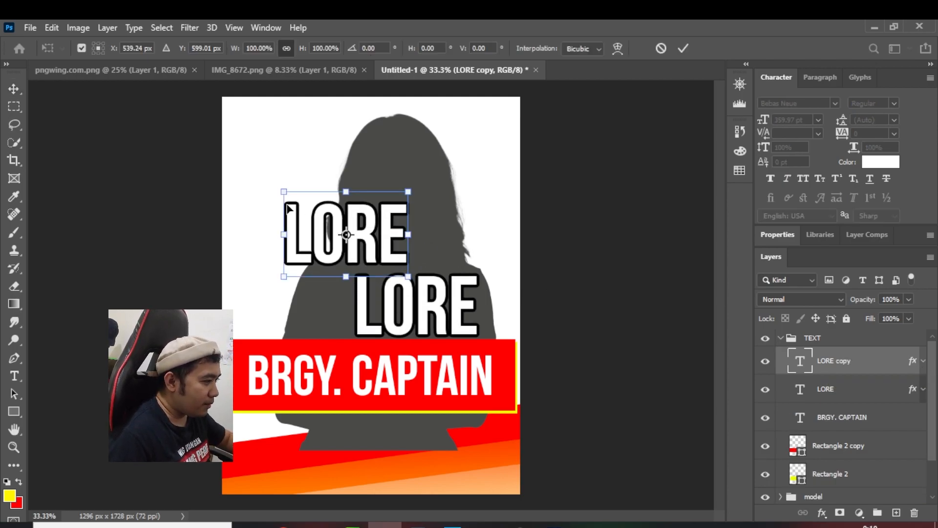
left_click_drag(285, 201, 334, 233)
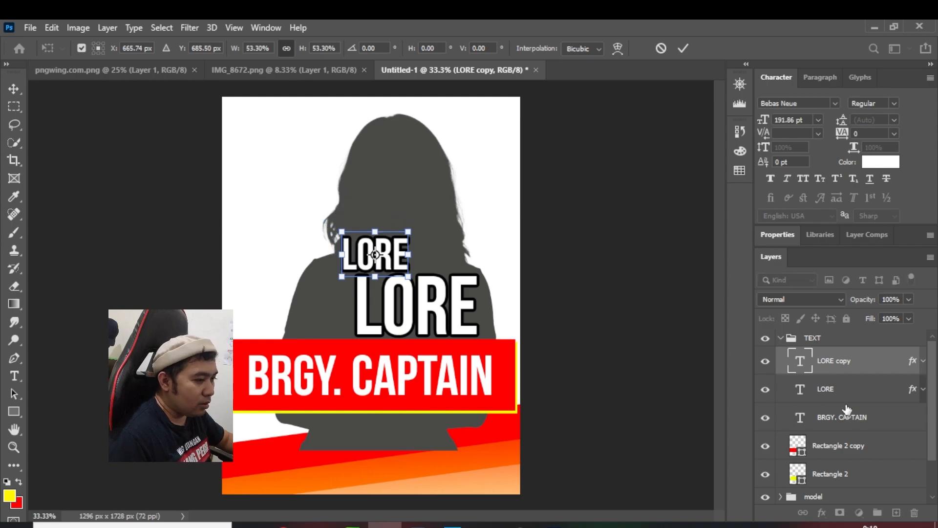
Nudge the small LORE copy left until it starts left of the large LORE text, applying the transform
key("Left")
key("Left")
key("Left")
key("Left")
key("Left")
key("Left")
key("Left")
key("Left")
key("Left")
key("Left")
key("Left")
key("Left")
key("Left")
key("Left")
key("Left")
key("Left")
key("Left")
key("Left")
key("Left")
key("Left")
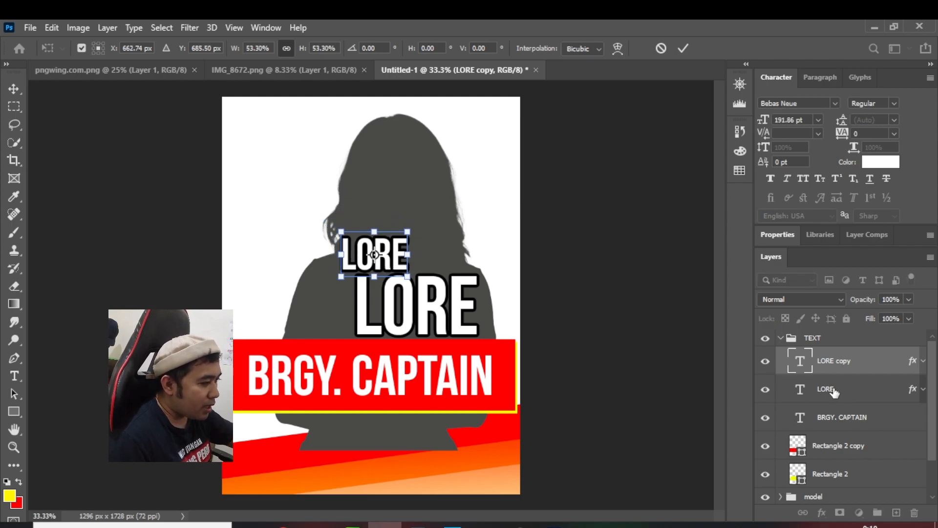
key("Left")
key("Left")
key("Left")
key("Left")
key("Left")
key("Left")
key("Left")
key("Left")
key("Left")
key("Left")
key("Left")
key("Left")
key("Left")
key("Left")
key("Left")
key("Left")
key("Left")
key("Left")
key("Left")
key("Left")
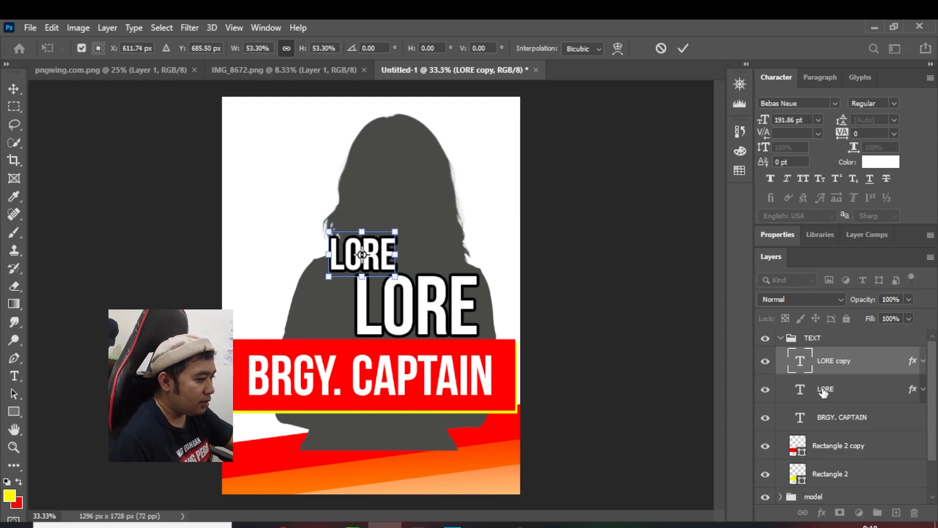
left_click(16, 90)
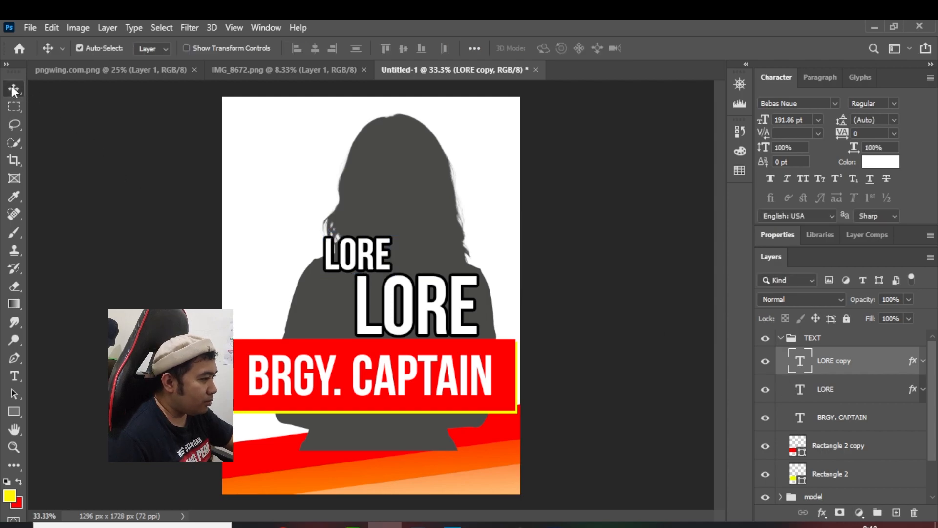
key("Left")
key("Left")
key("Left")
key("Left")
key("Left")
key("Left")
key("Left")
key("Left")
key("Left")
key("Left")
key("Left")
key("Left")
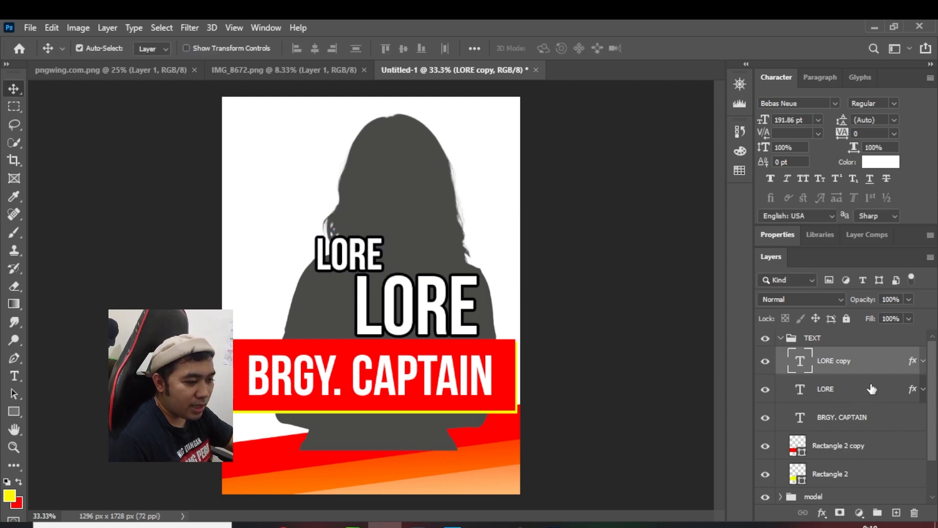
left_click(874, 388)
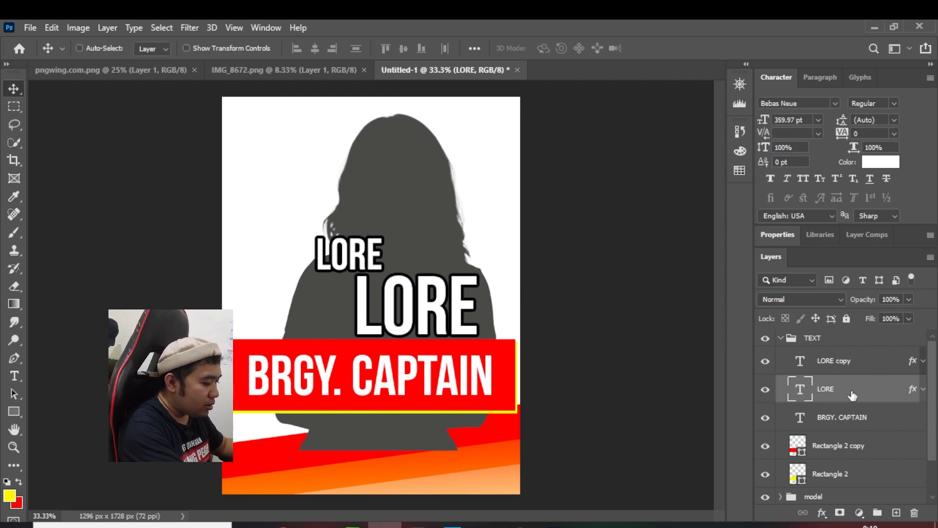
key("ctrl+j")
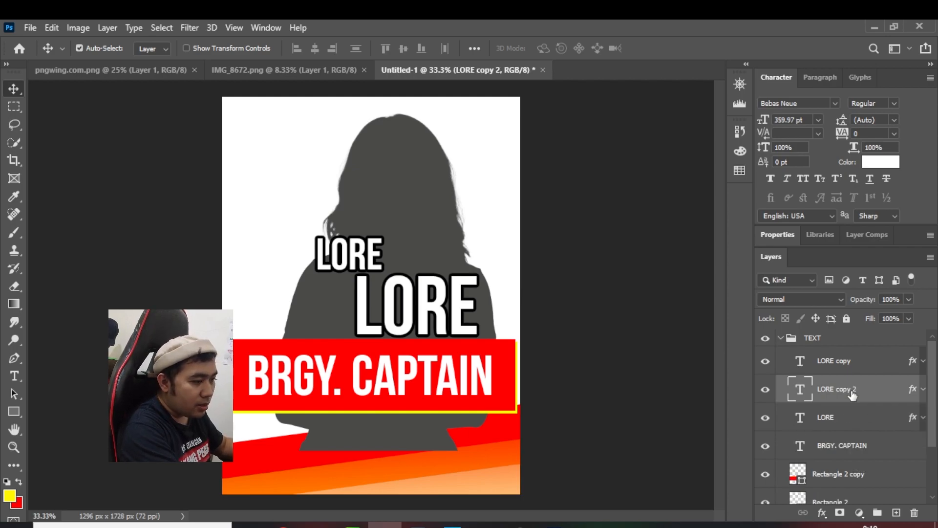
key("ctrl+z")
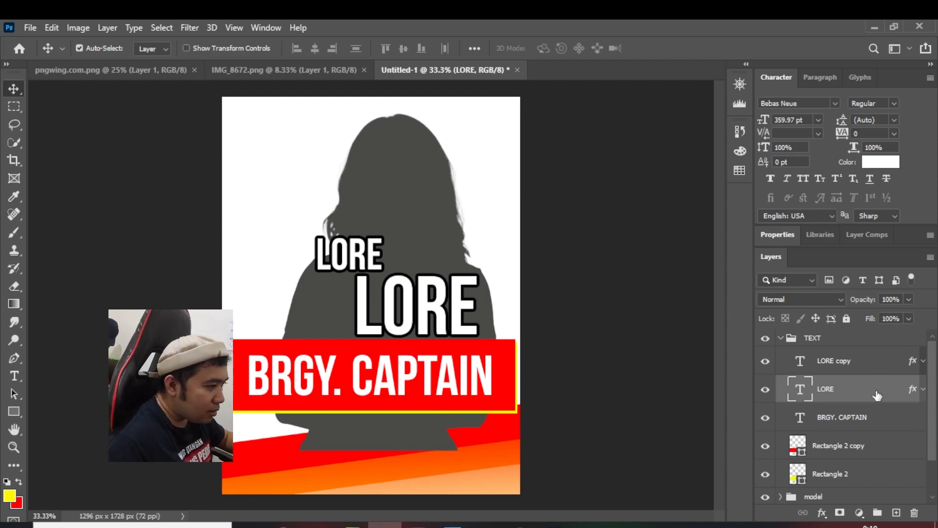
Change the wording of the small LORE copy to "LEXI"
double_click(807, 394)
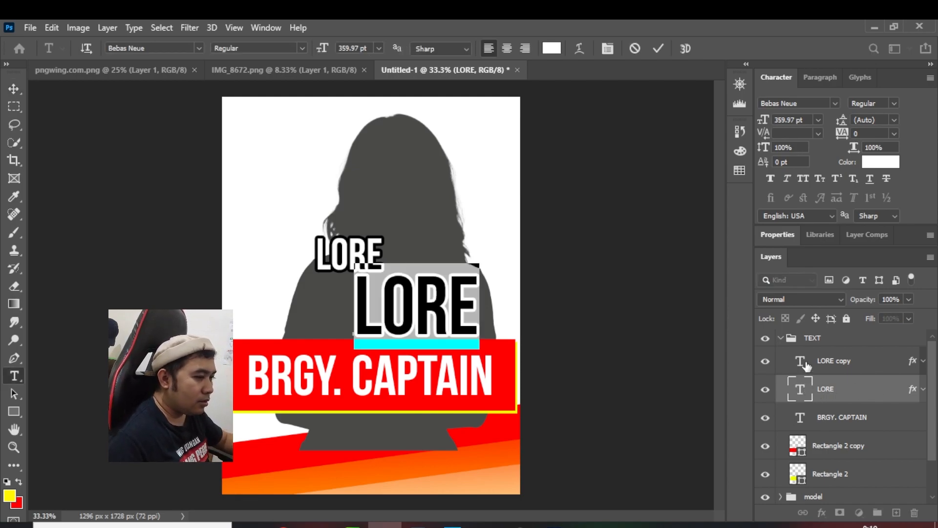
double_click(806, 367)
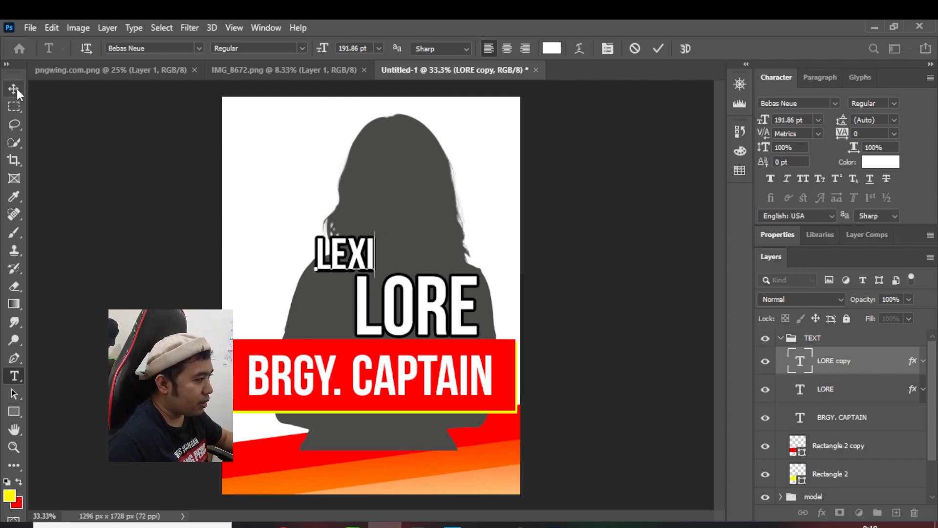
left_click(20, 91)
Recolor the LEXI text yellow (f0ff00) by sampling the yellow line under the banner
double_click(800, 361)
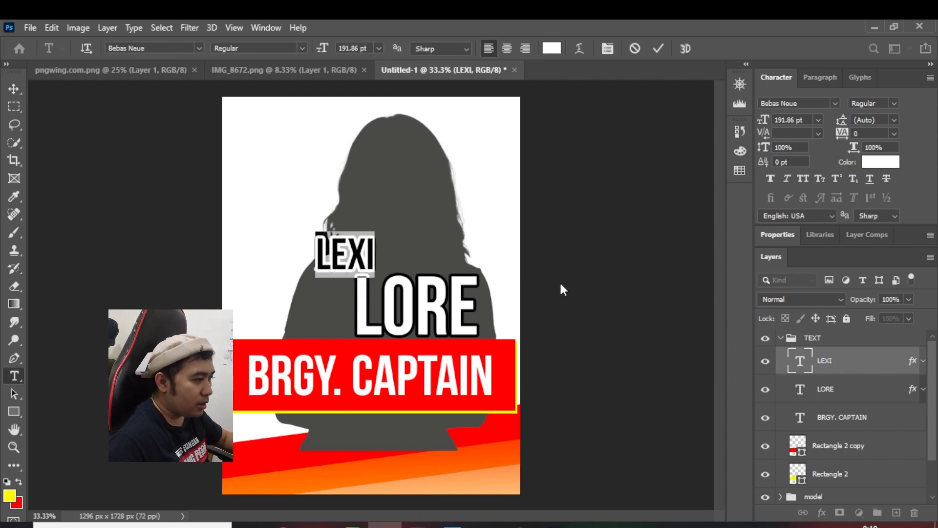
left_click(552, 48)
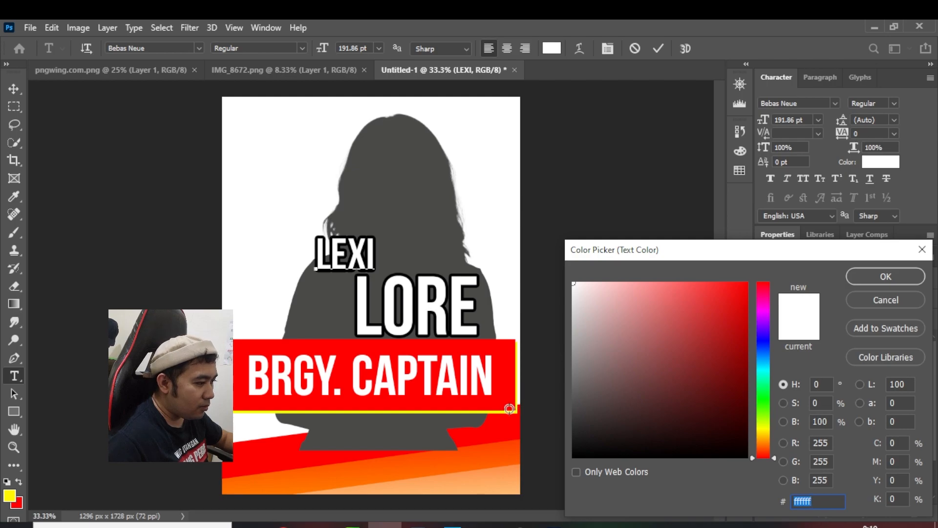
left_click(490, 413)
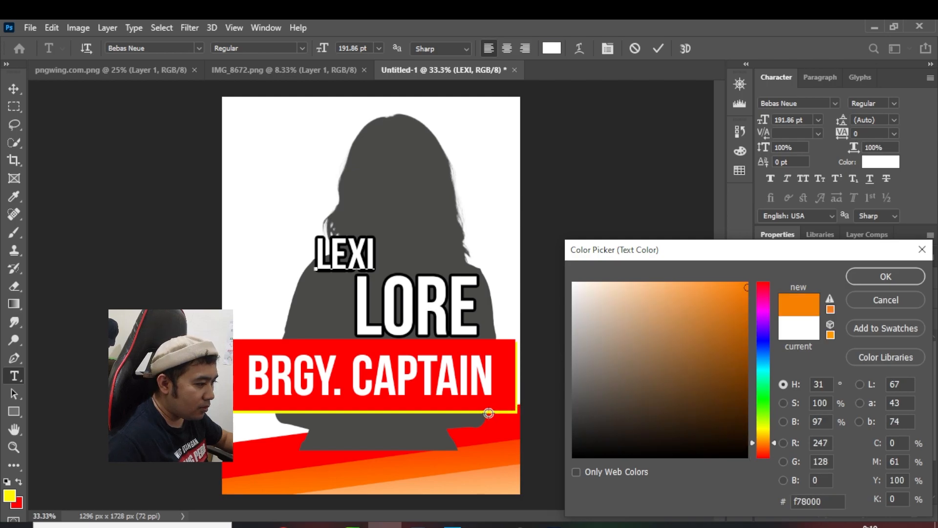
left_click(435, 412)
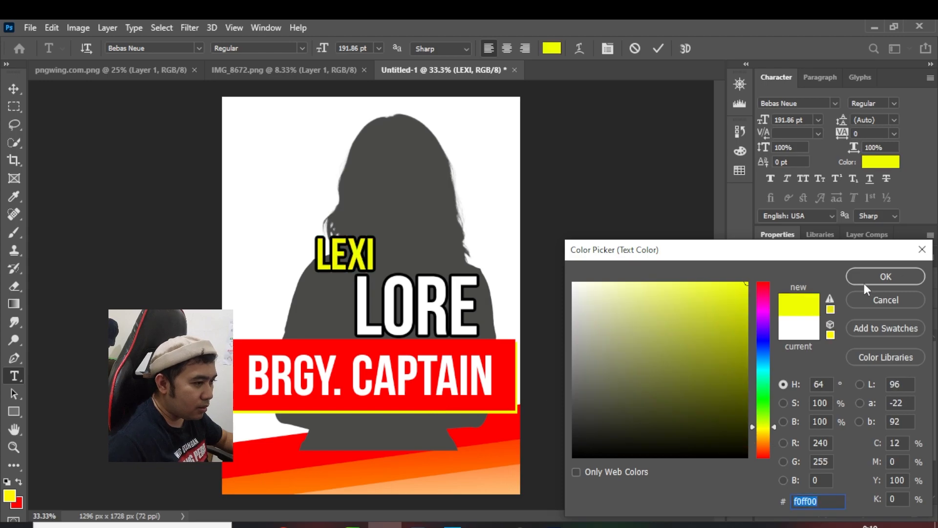
left_click(864, 277)
key("ctrl+Return")
key("v")
Nudge the yellow LEXI text slightly right above the large LORE text
left_click(878, 387)
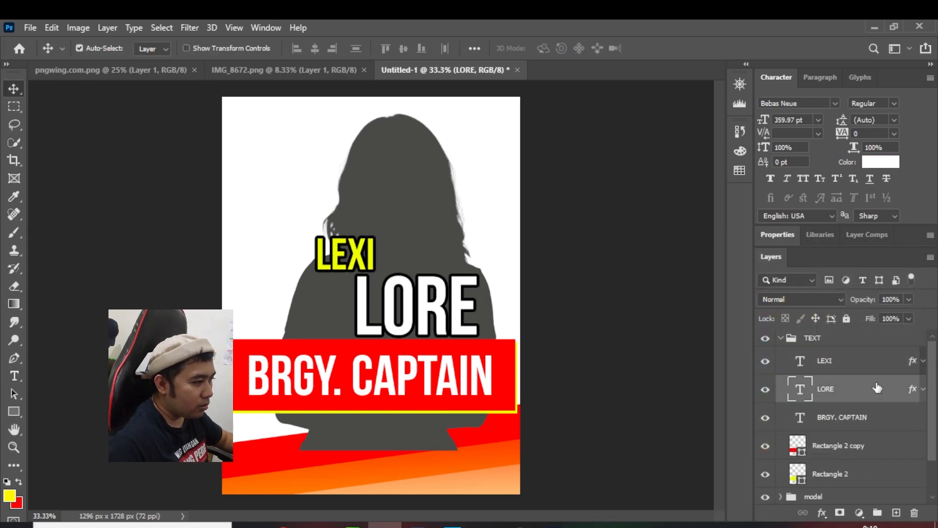
left_click(885, 363)
key("shift+Right")
key("shift+Right")
key("shift+Right")
key("shift+Right")
key("shift+Right")
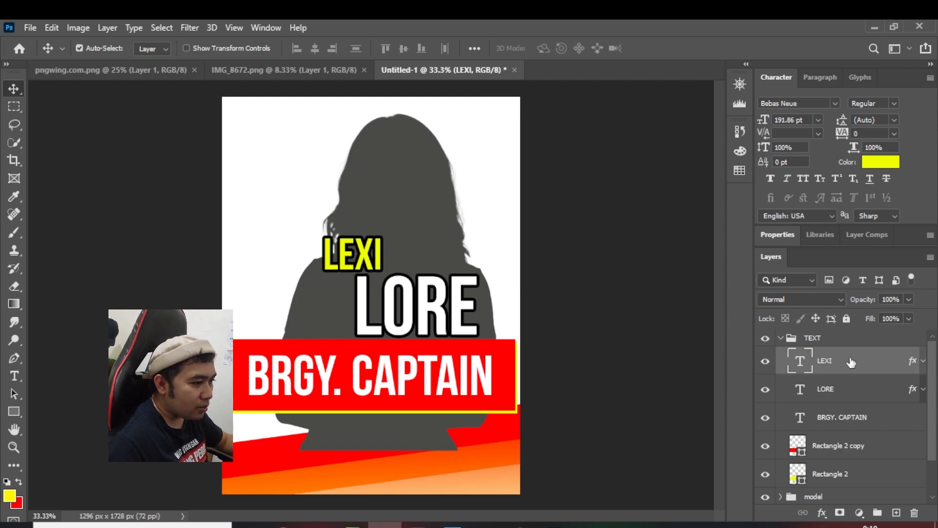
Duplicate the LEXI text, place the copy at the banner's upper-left corner, and change its wording to "FOR"
key("ctrl+j")
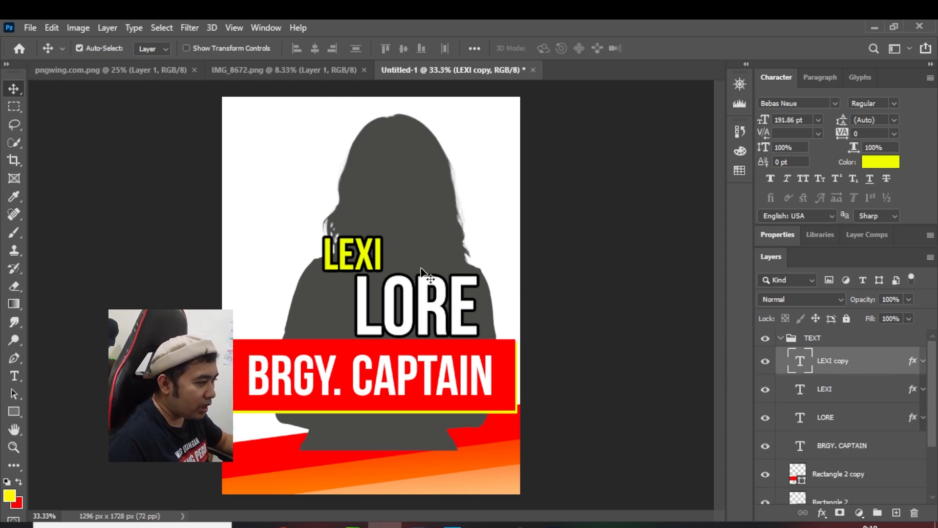
left_click_drag(353, 262, 264, 337)
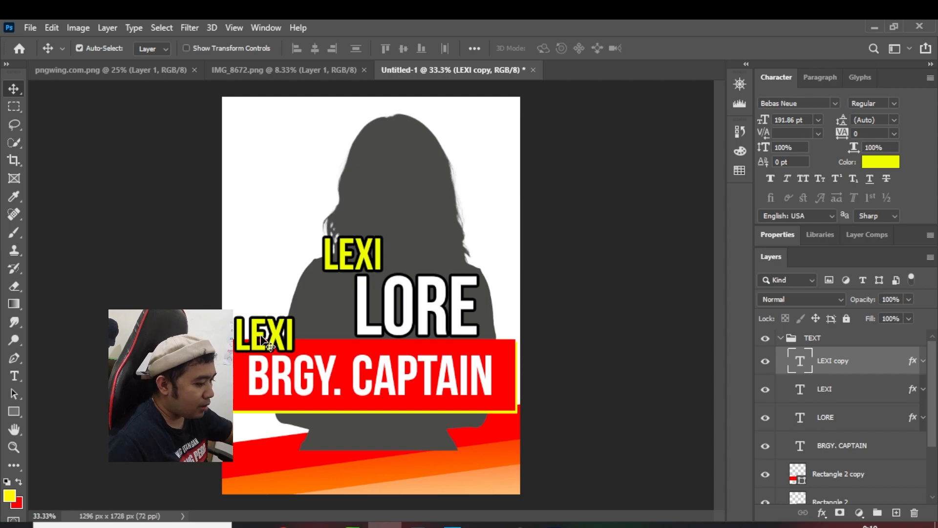
double_click(794, 365)
type("FOR")
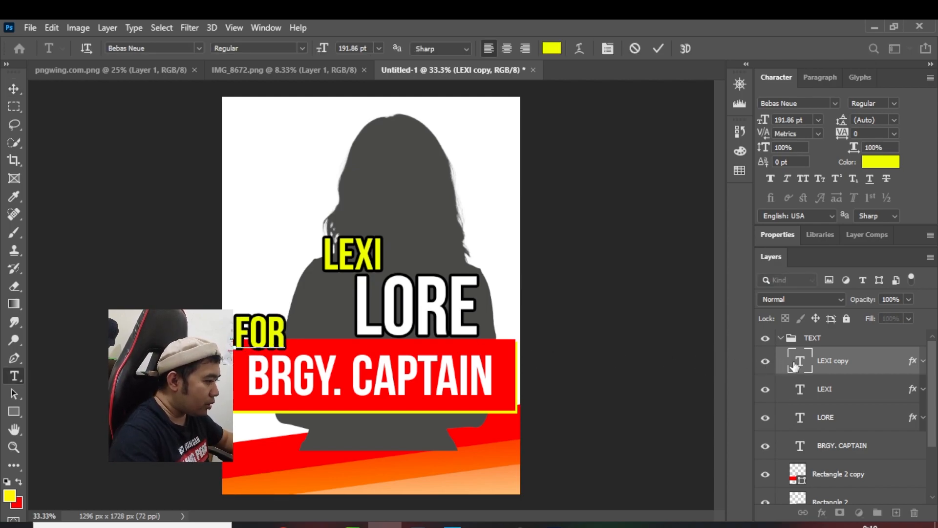
Recolor the FOR text white by sampling the poster's white background
double_click(794, 366)
left_click(553, 48)
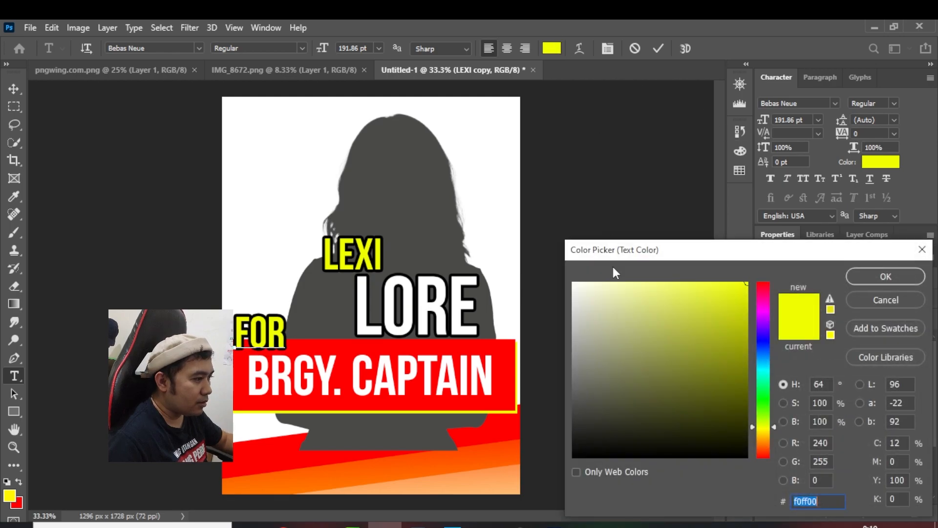
left_click(473, 201)
left_click(886, 277)
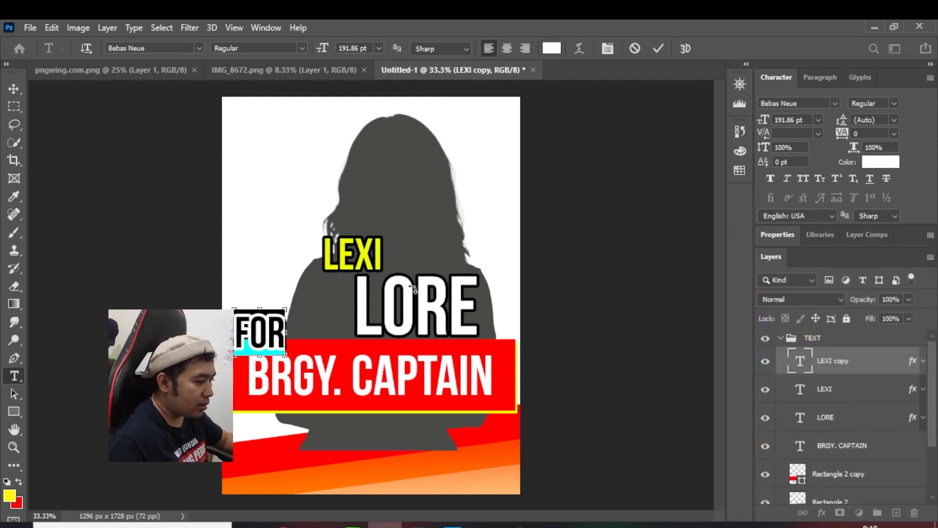
left_click(13, 88)
Scale the FOR text to about 79% and nudge it up and left above the start of BRGY. CAPTAIN, applying the transform
key("ctrl+t")
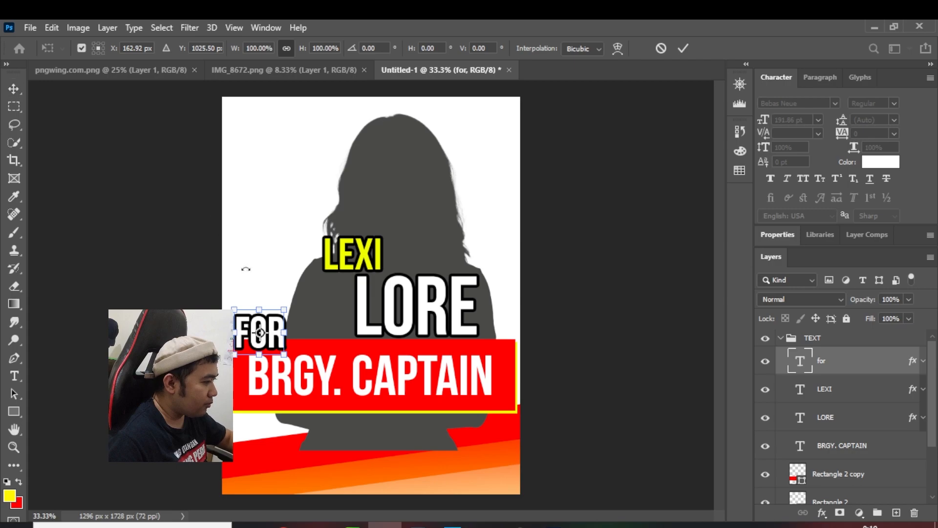
left_click_drag(241, 307, 244, 316)
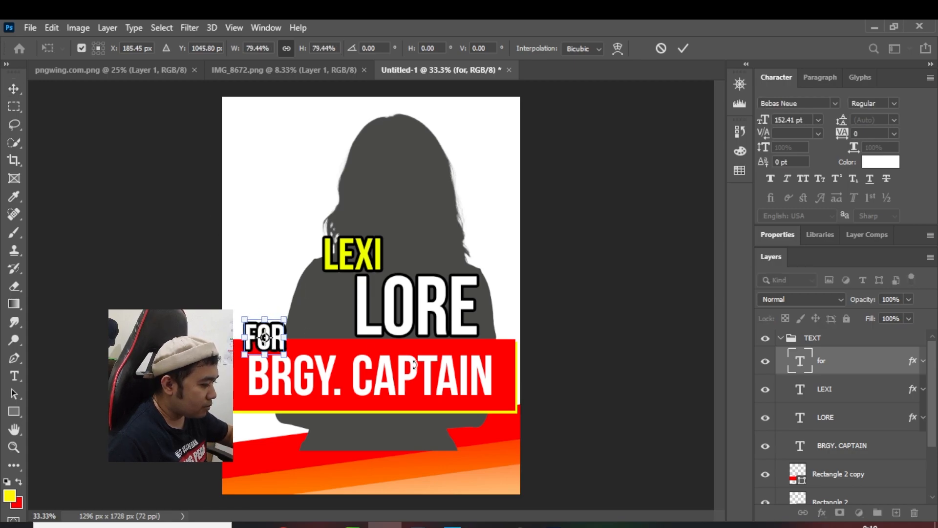
key("Up")
key("Up")
key("Up")
key("Up")
key("Up")
key("Up")
key("Left")
key("Left")
key("Left")
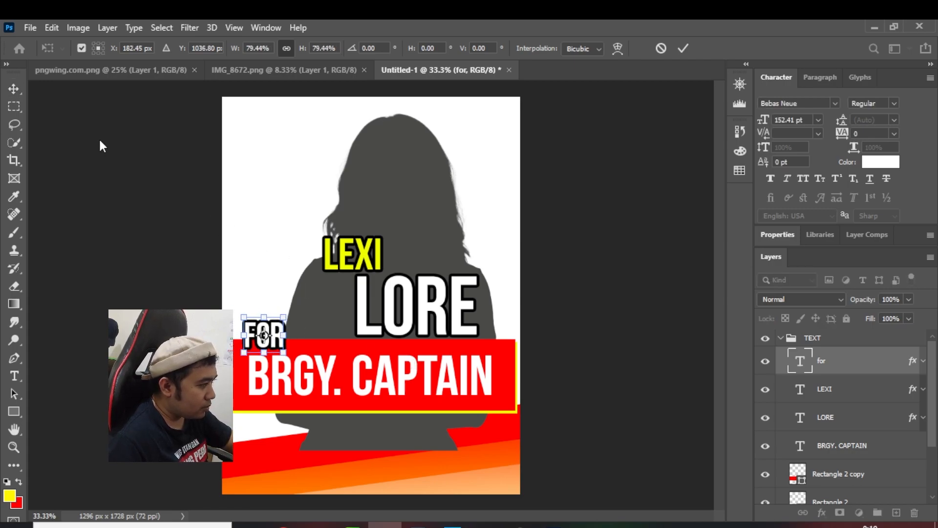
key("Return")
right_click(825, 360)
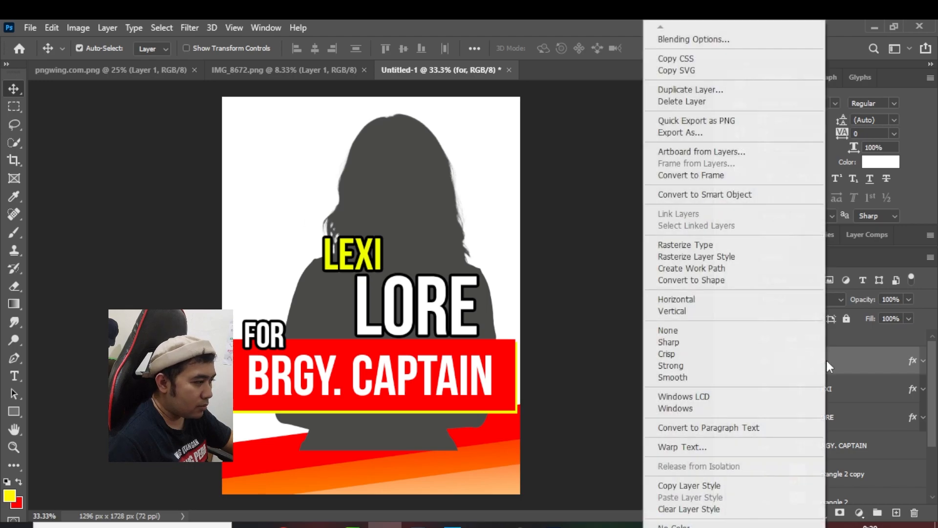
left_click(855, 383)
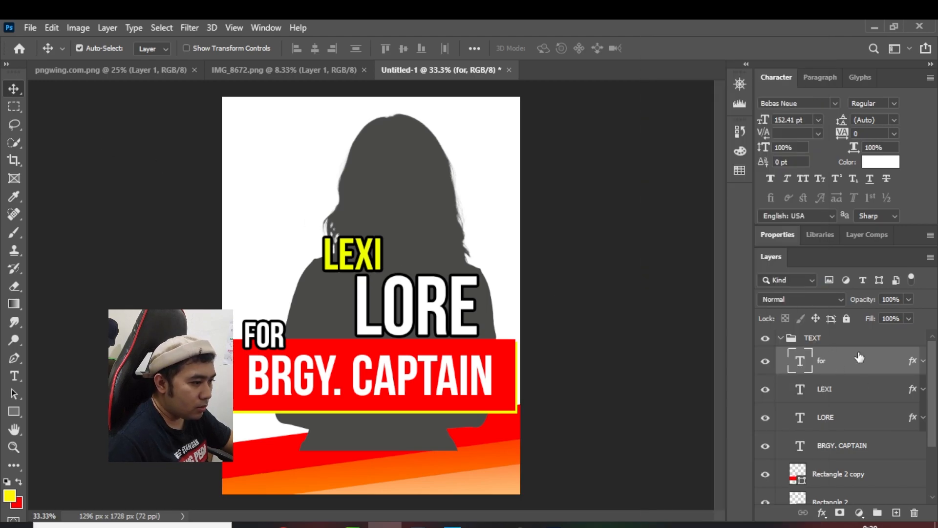
Collapse the TEXT group and skew the whole group vertically by -9.18° so it slants upward to the right
left_click(780, 338)
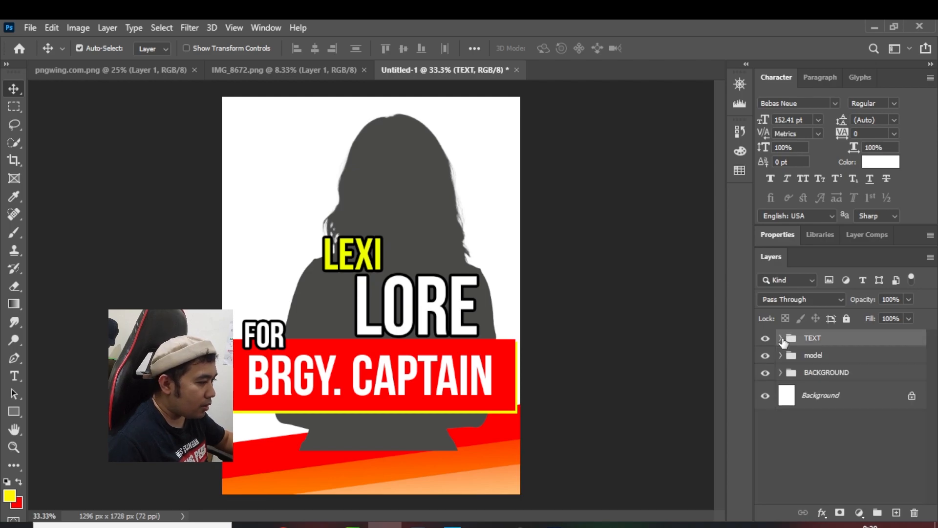
key("ctrl+t")
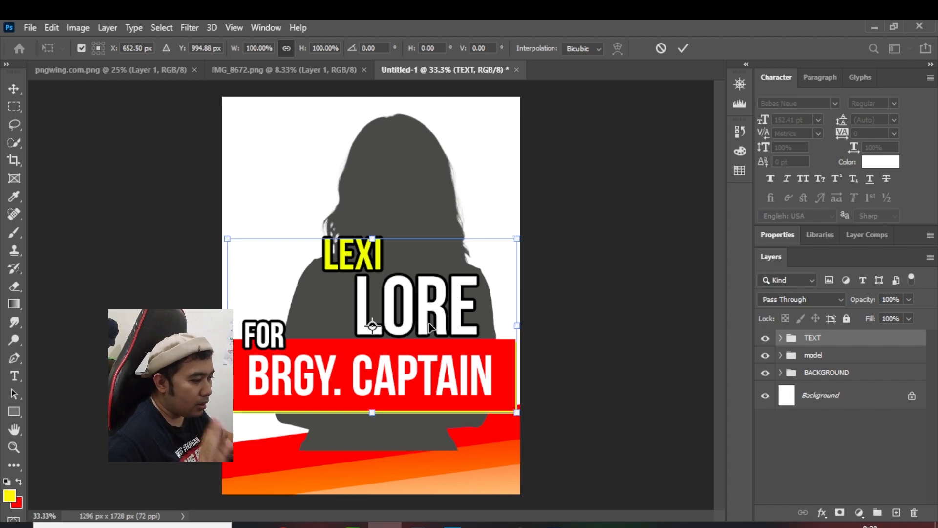
right_click(471, 348)
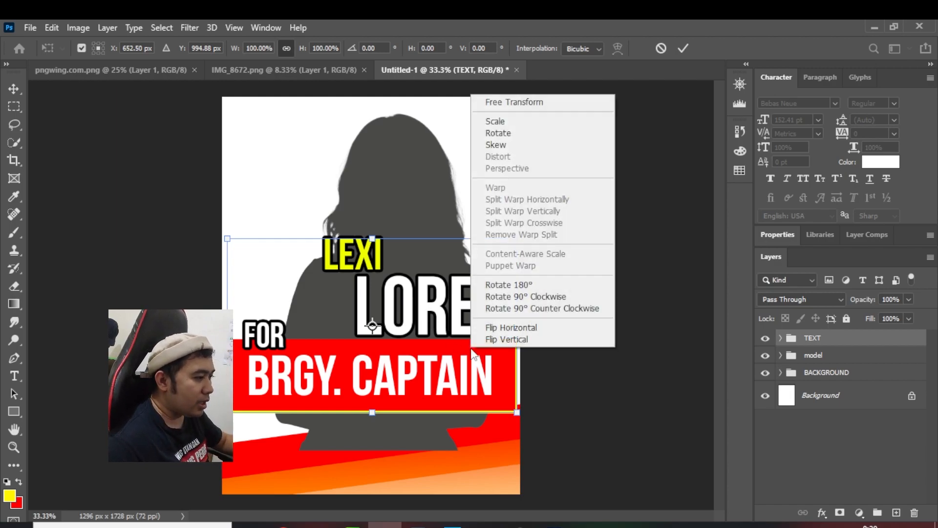
left_click(496, 145)
left_click_drag(516, 351, 518, 322)
left_click_drag(230, 327, 230, 346)
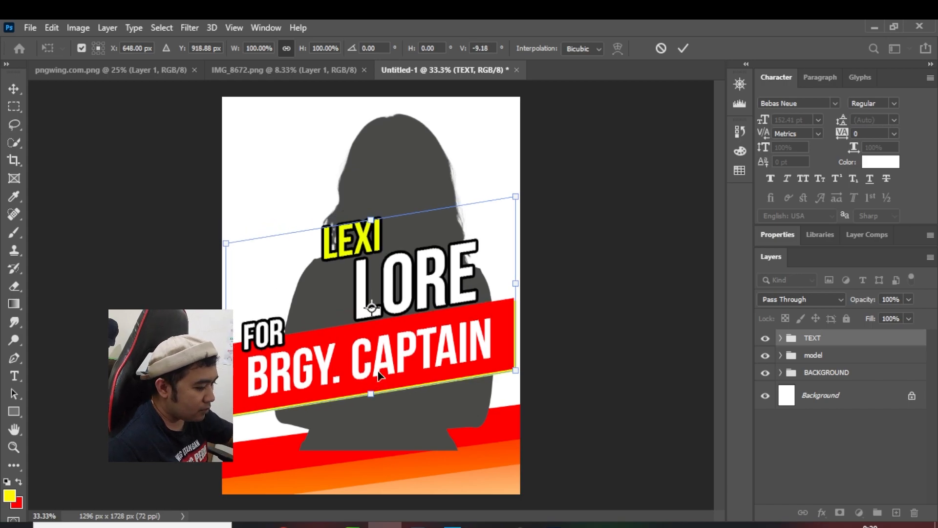
Move the skewed TEXT group straight down until the banner's lower edge meets the slanted red background
key("Down")
key("Down")
key("Down")
key("Down")
key("Down")
key("Down")
key("Down")
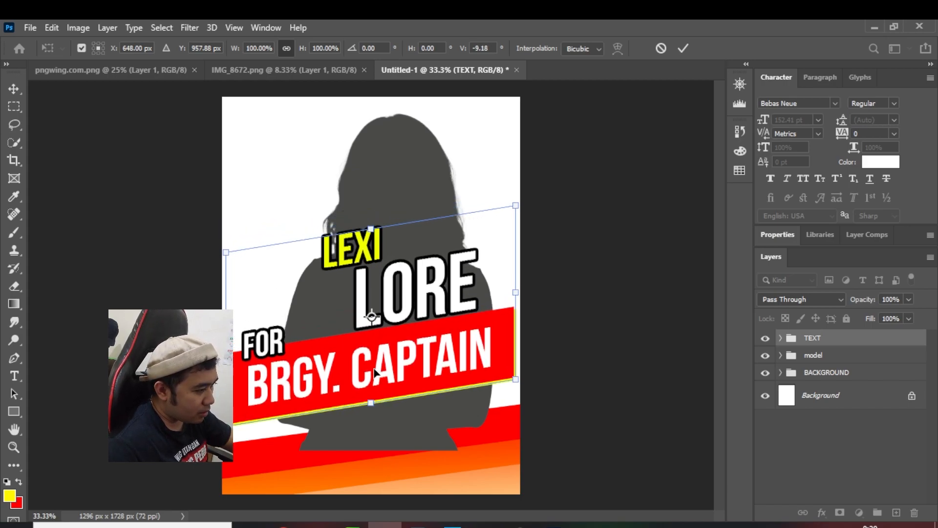
key("Down")
key("Down")
key("Down")
key("Down")
key("Down")
key("Down")
key("Down")
key("Down")
key("Down")
key("Down")
key("Down")
key("Down")
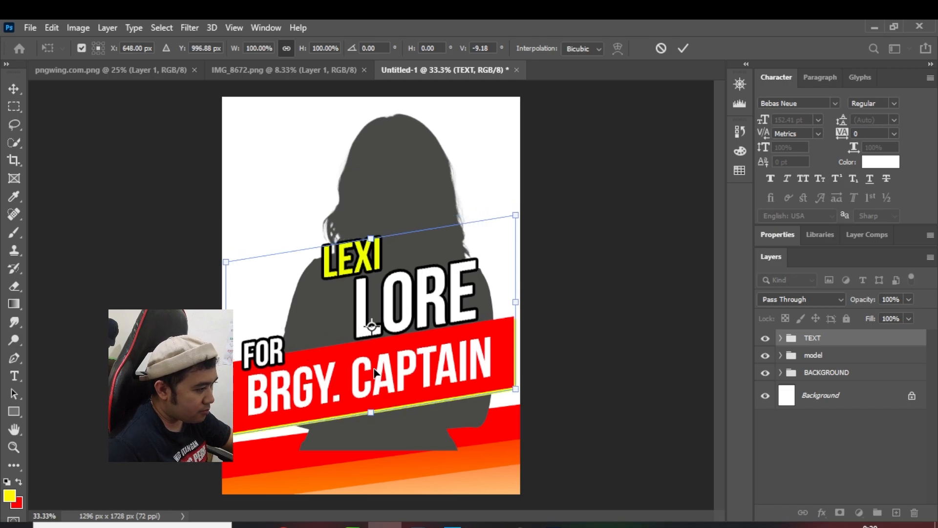
key("Down")
key("Down")
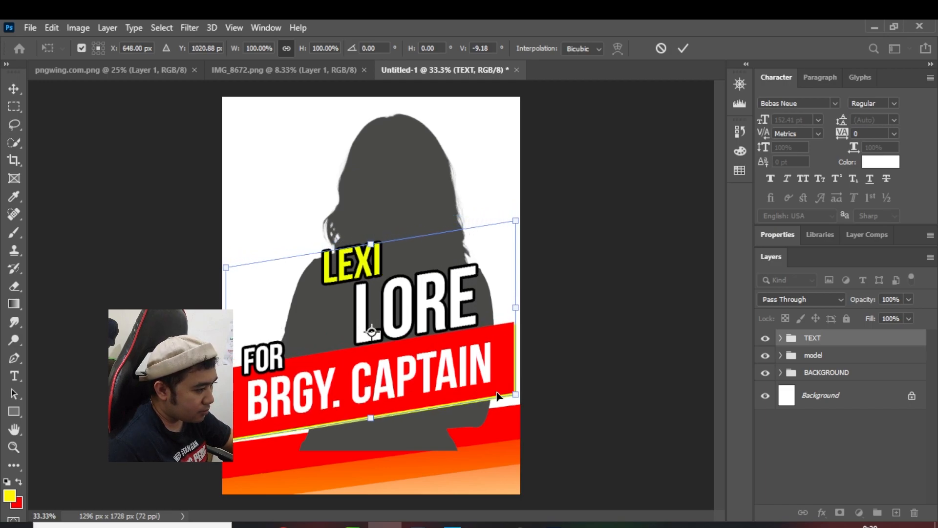
Reduce the TEXT group's vertical skew to -7.84°, nudge it up slightly, and apply the transform
left_click_drag(519, 308, 519, 315)
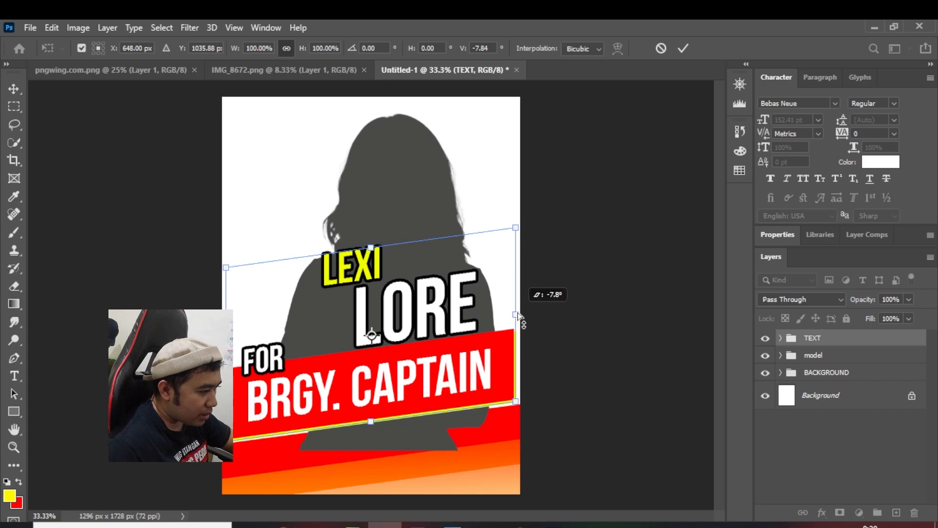
key("Up")
key("Up")
key("Up")
key("Up")
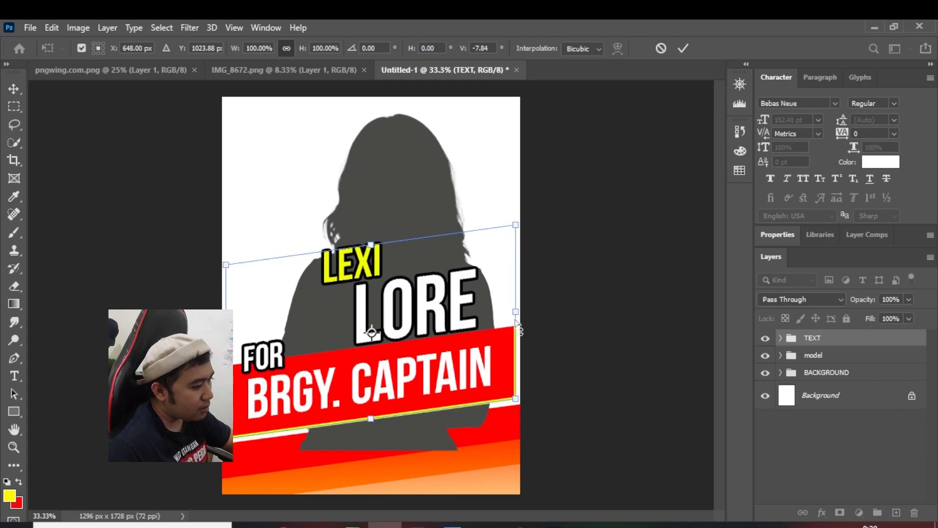
key("Up")
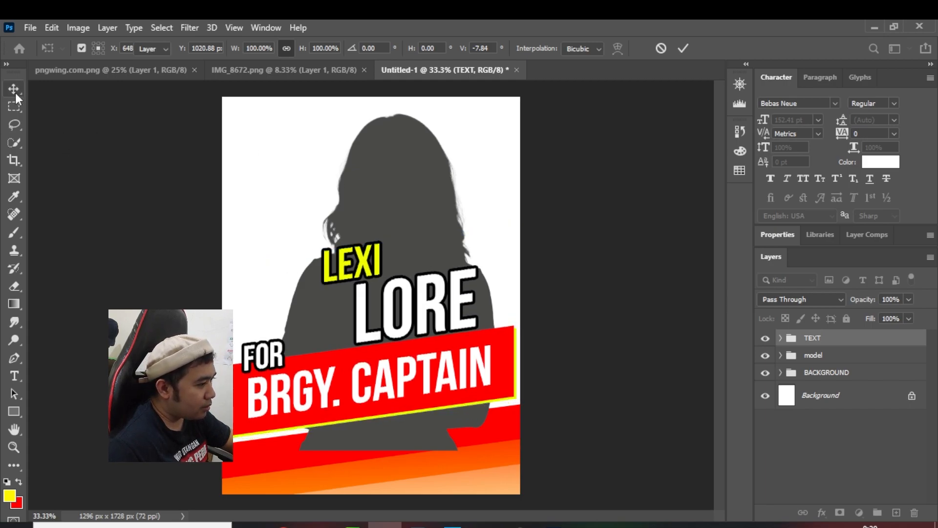
left_click(15, 93)
Expand the model group and nudge its Layer 1 cutout up until the head meets the poster's upper edge
left_click(825, 362)
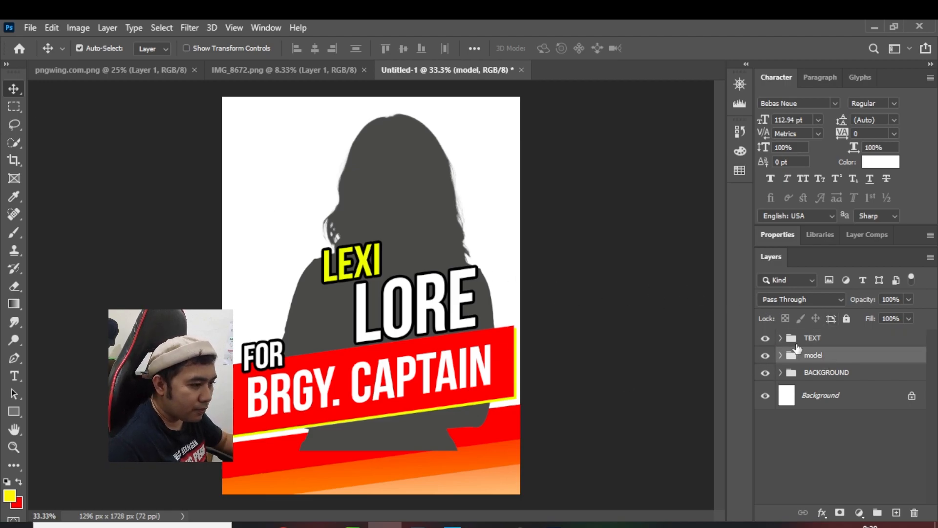
left_click(780, 355)
left_click(825, 382)
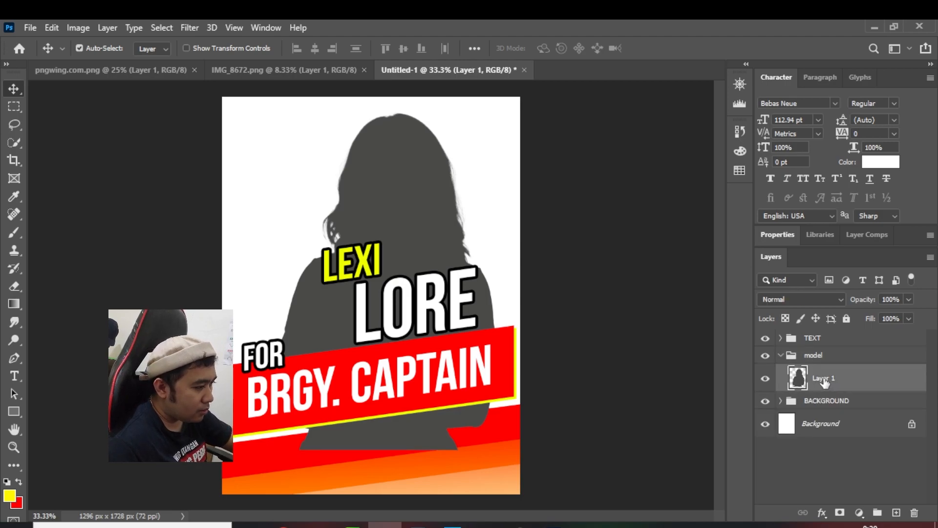
key("Up")
key("Up")
key("Up")
key("Up")
key("Up")
key("Up")
key("Up")
key("Up")
key("Up")
key("Up")
key("Up")
key("Up")
key("Up")
key("Up")
key("Up")
key("Up")
key("Up")
key("Up")
key("Up")
key("Up")
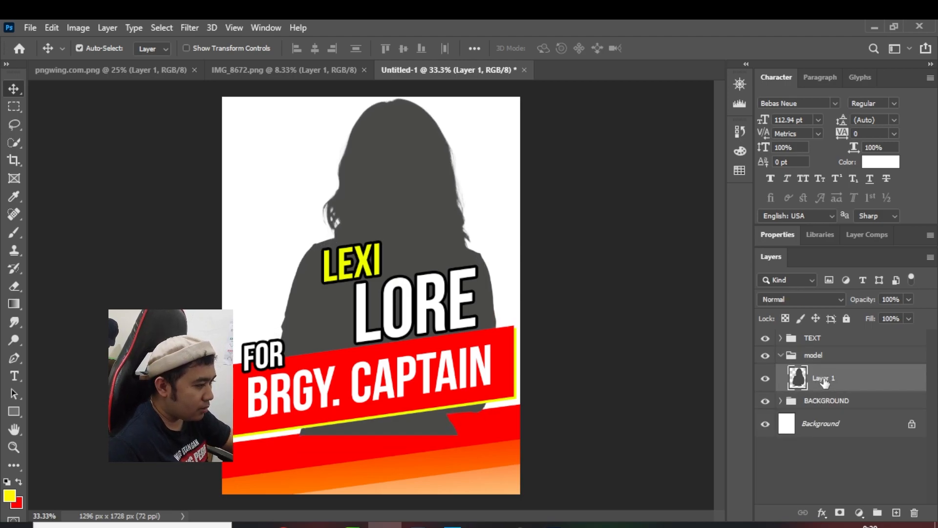
key("Up")
key("Up")
key("Up")
key("Up")
key("Up")
key("Up")
key("Up")
key("Up")
key("Up")
key("Up")
key("Up")
key("Up")
key("Up")
key("Up")
key("Up")
key("Up")
key("Up")
key("Up")
key("Up")
key("Up")
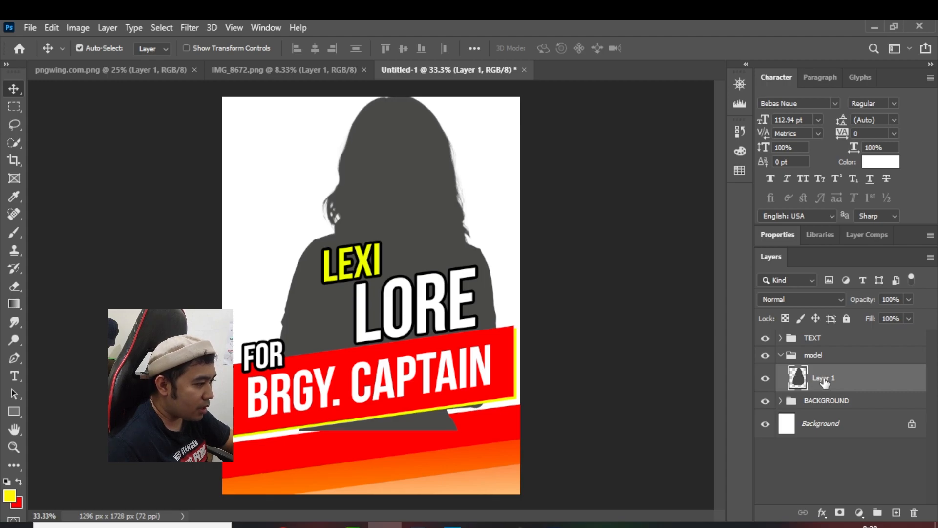
key("Down")
key("Down")
key("Down")
key("Down")
key("Down")
key("Down")
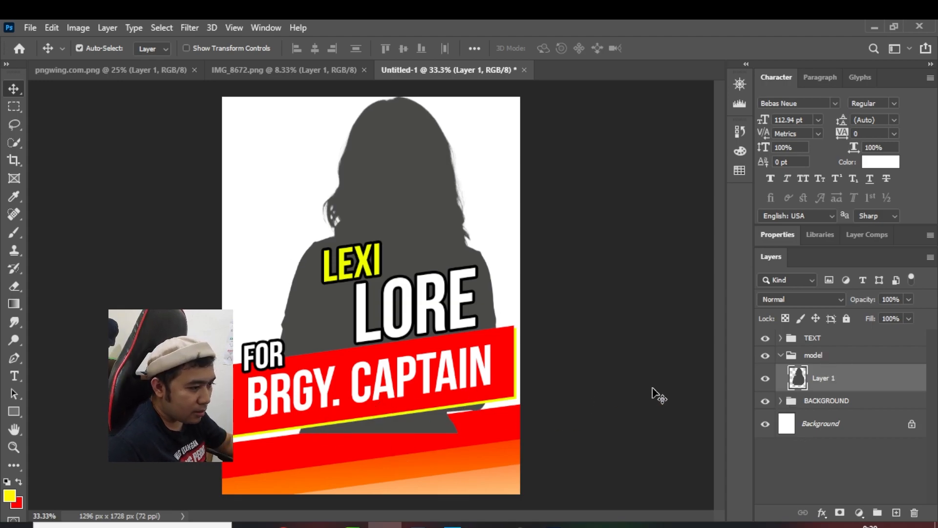
Add a layer mask to the model cutout, erase the part showing below the banner with a 150 px soft eraser, and collapse the group
left_click(841, 513)
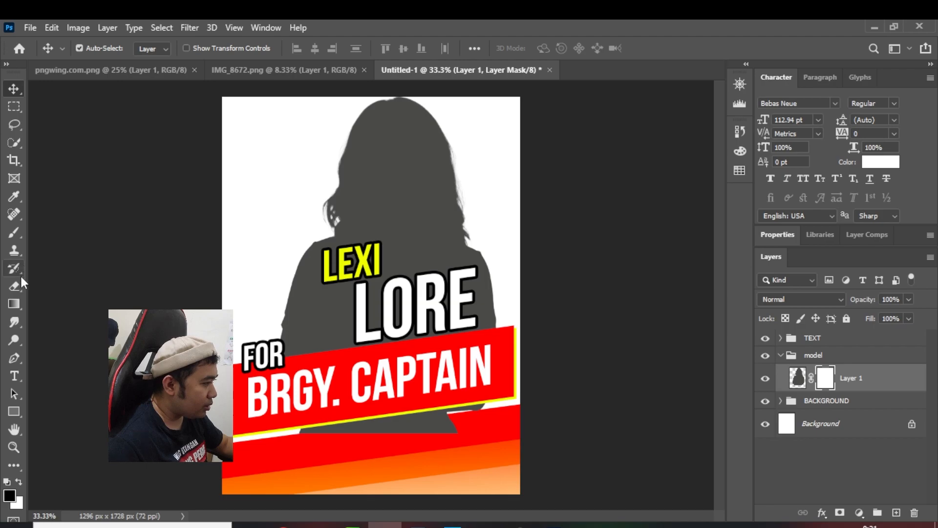
left_click(18, 289)
left_click(71, 283)
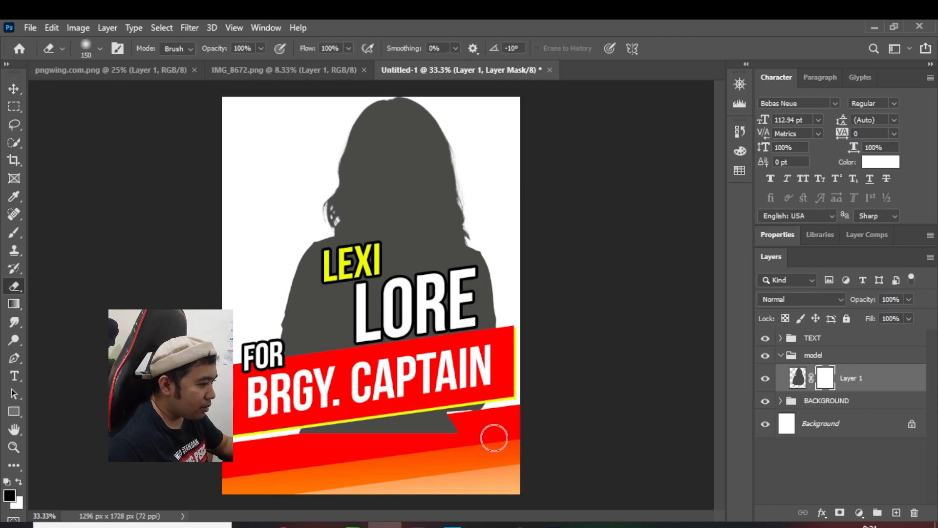
left_click(18, 483)
mouse_move(476, 433)
left_mouse_down()
mouse_move(326, 425)
mouse_move(284, 434)
mouse_move(479, 404)
mouse_move(414, 424)
mouse_move(491, 397)
mouse_move(406, 423)
mouse_move(274, 440)
left_mouse_up()
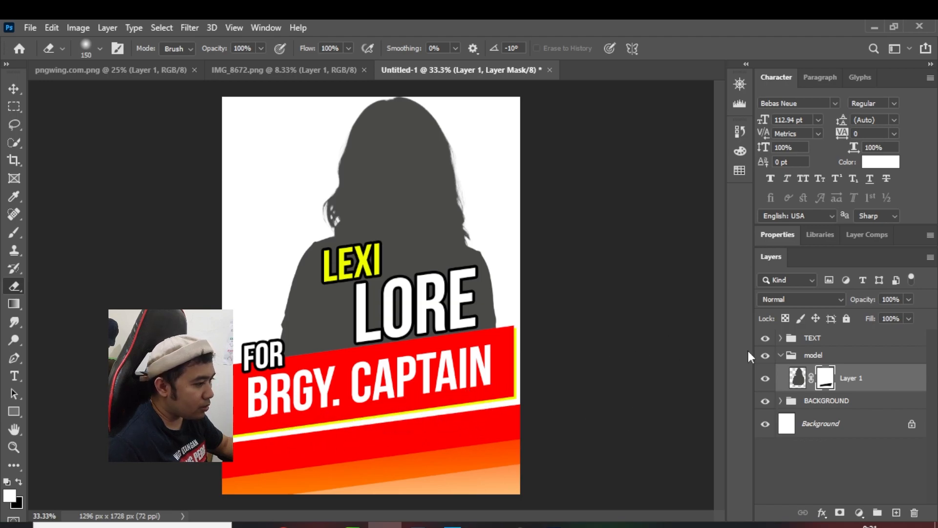
left_click(781, 356)
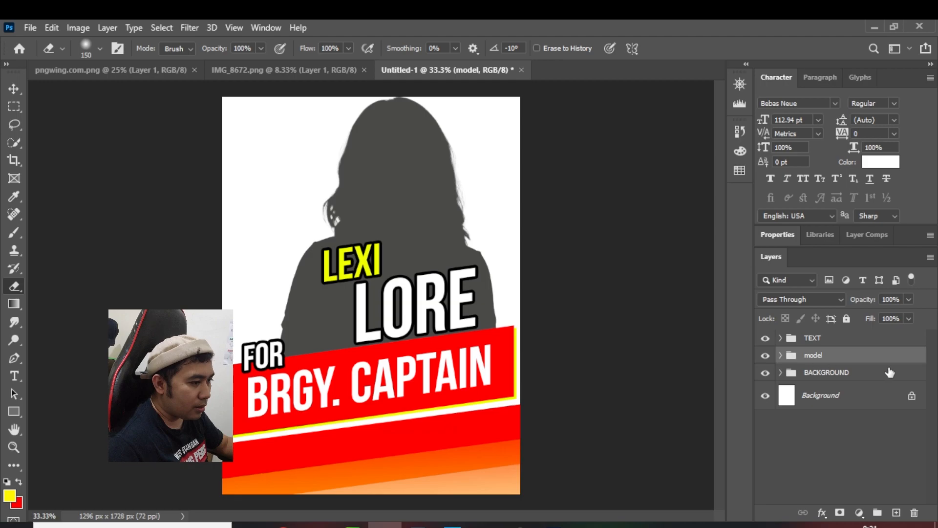
Nudge the LEXI and LORE texts together left and slightly up above the banner, and collapse the TEXT group
left_click(832, 375)
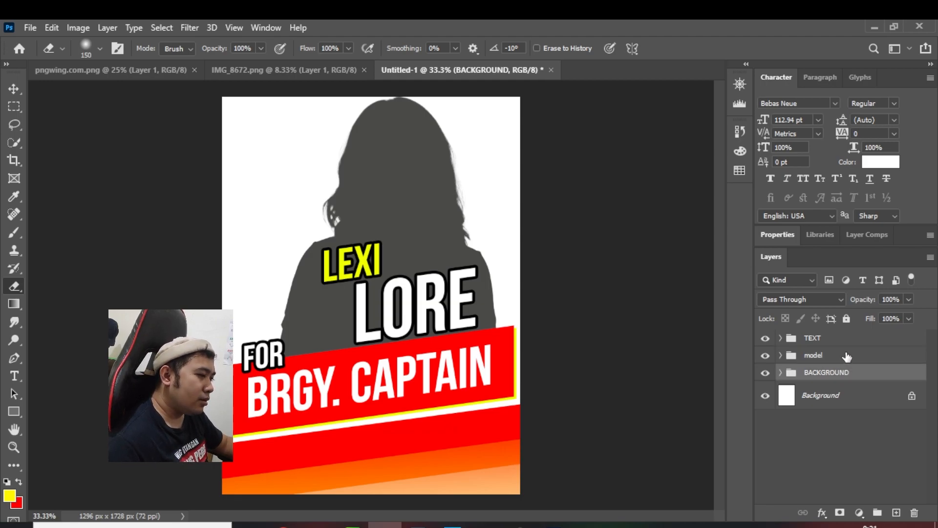
left_click(781, 338)
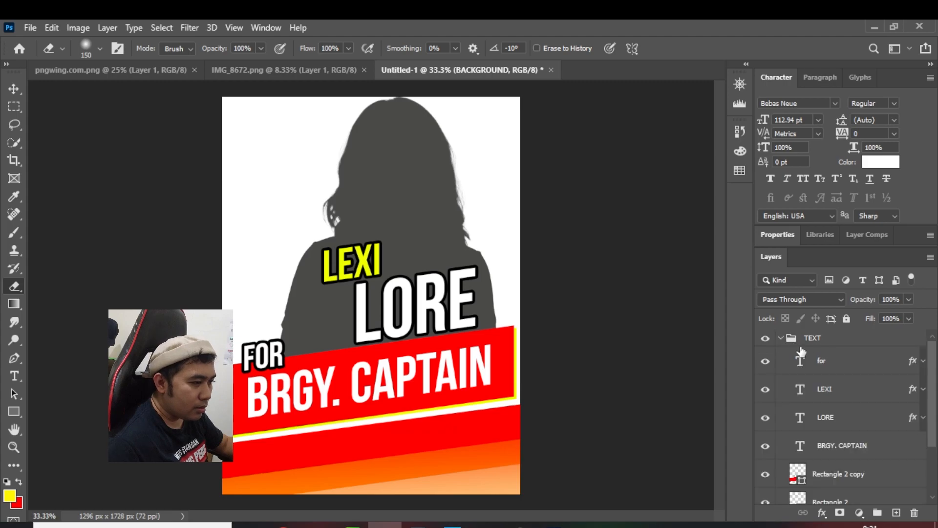
left_click(828, 360)
left_click(833, 391)
left_click(826, 418, "shift")
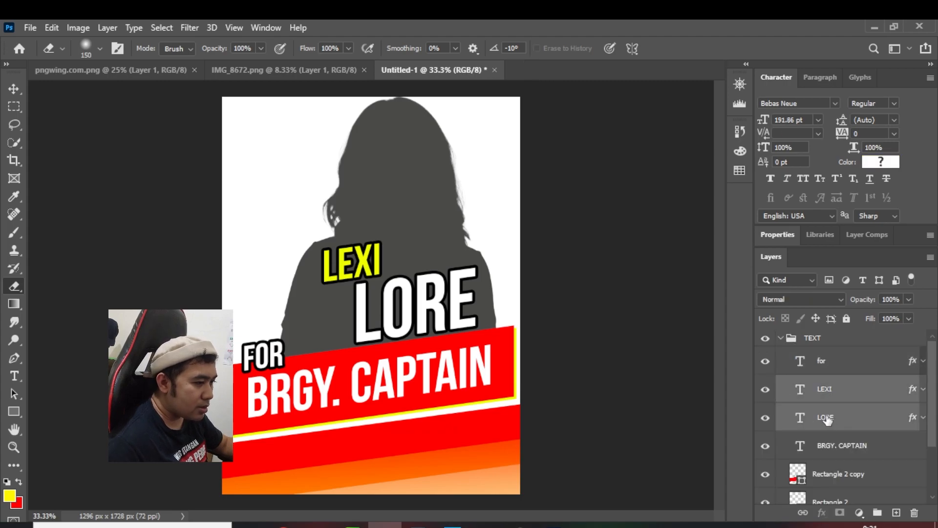
key("Left")
key("Left")
key("Left")
key("Left")
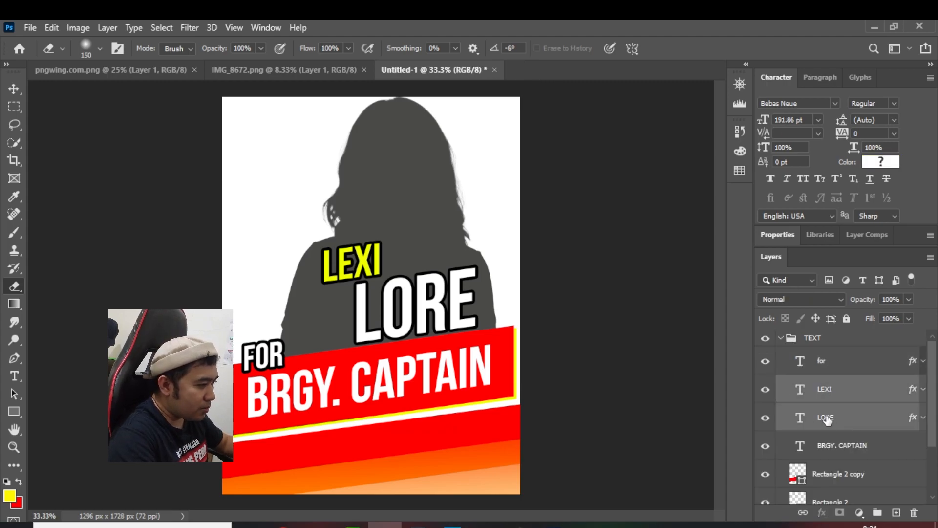
left_click(14, 89)
left_click(187, 48)
key("shift+Left")
key("shift+Left")
key("shift+Left")
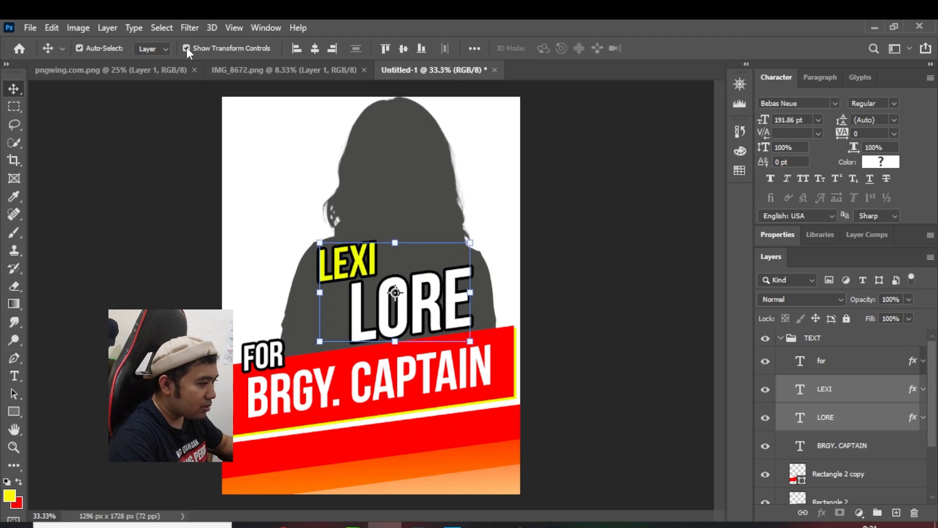
key("Up")
key("Up")
key("Down")
key("Left")
key("Left")
key("Left")
key("Left")
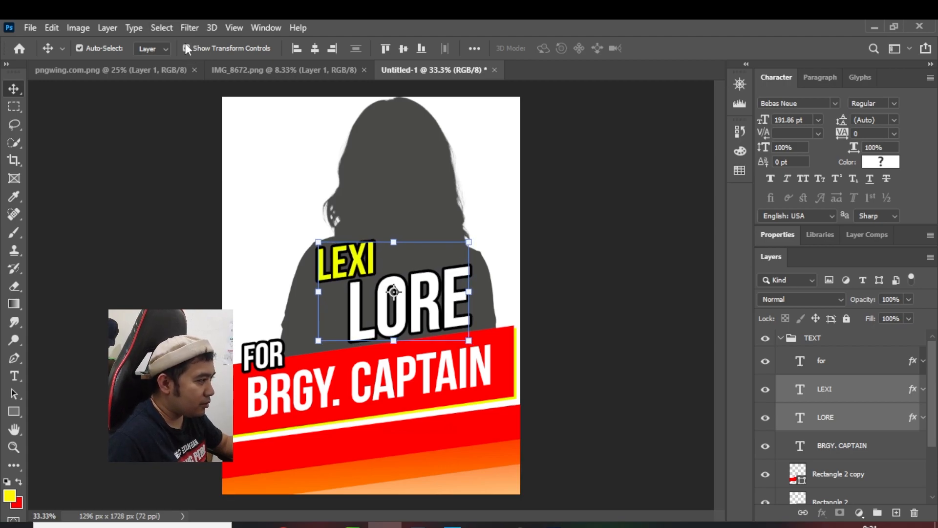
left_click(186, 48)
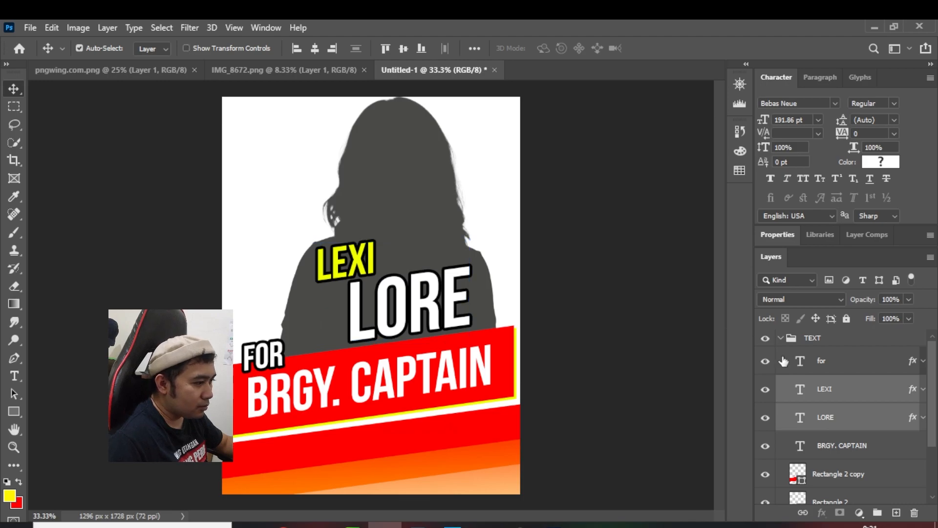
left_click(789, 341)
left_click(781, 338)
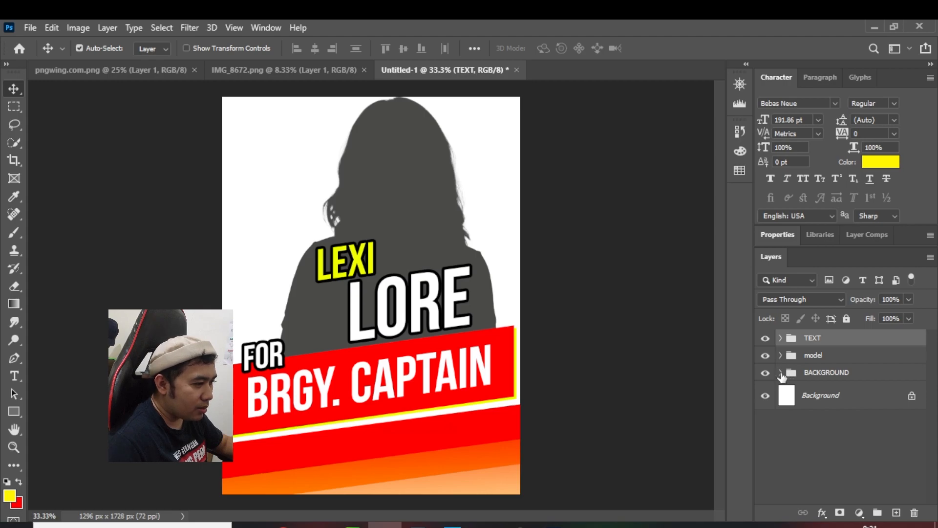
Draw a rectangle about 1521 × 177 px across the poster's upper edge, above Rectangle 1 copy 2 in the BACKGROUND group
left_click(781, 373)
left_click(858, 399)
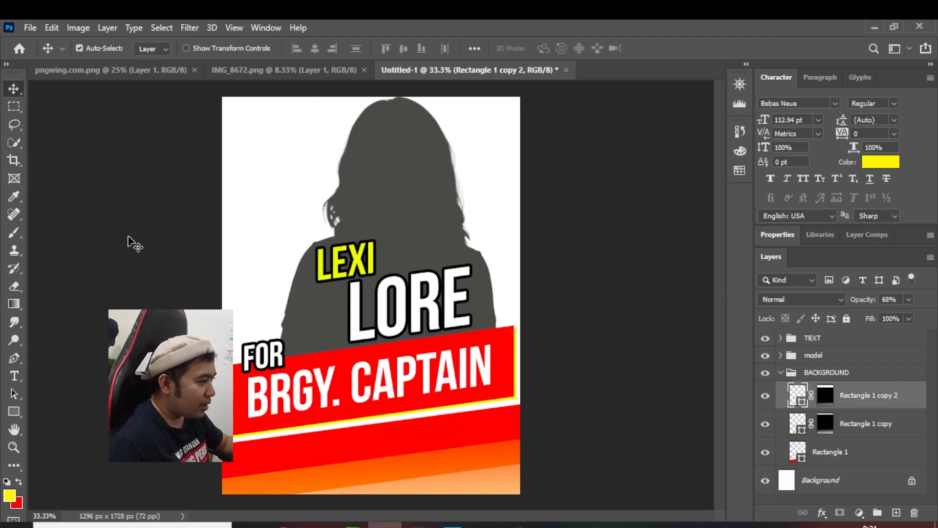
left_click(13, 412)
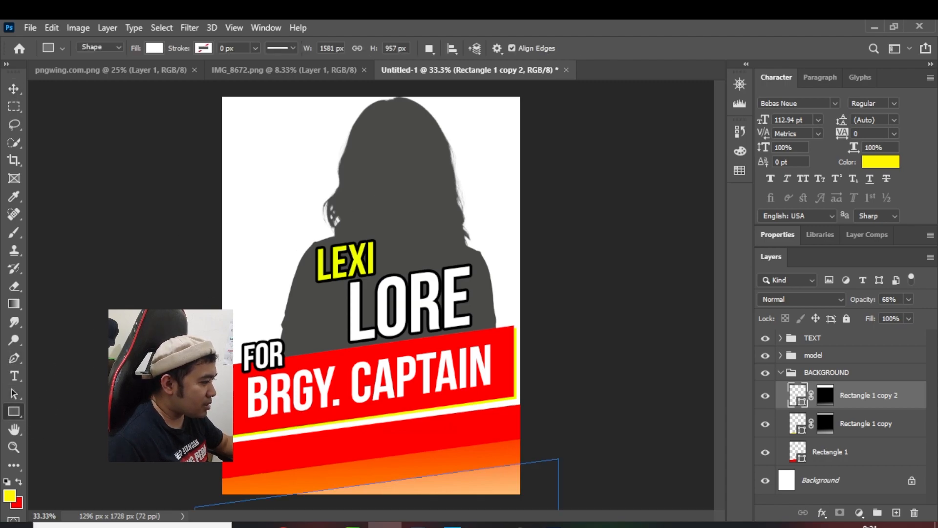
left_click_drag(198, 92, 545, 133)
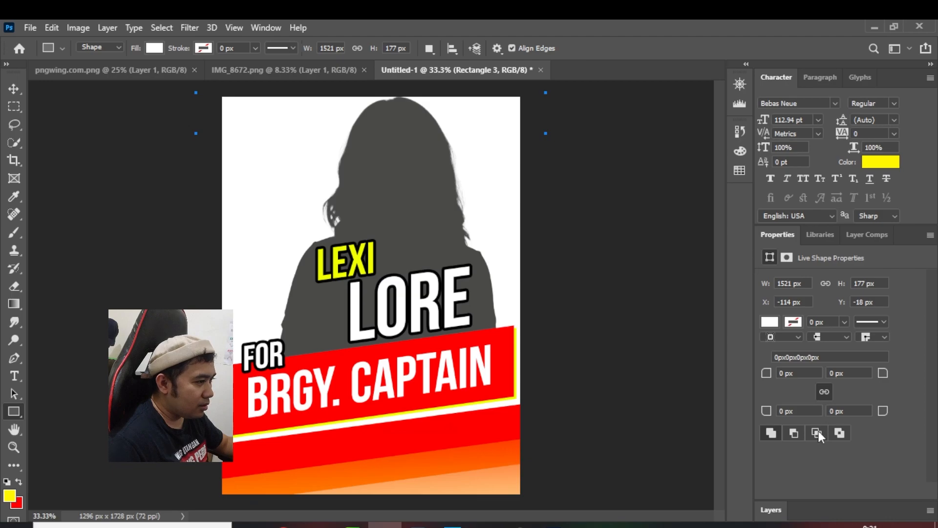
Recolor the new upper rectangle red by sampling the poster's red area
left_click(777, 511)
double_click(799, 396)
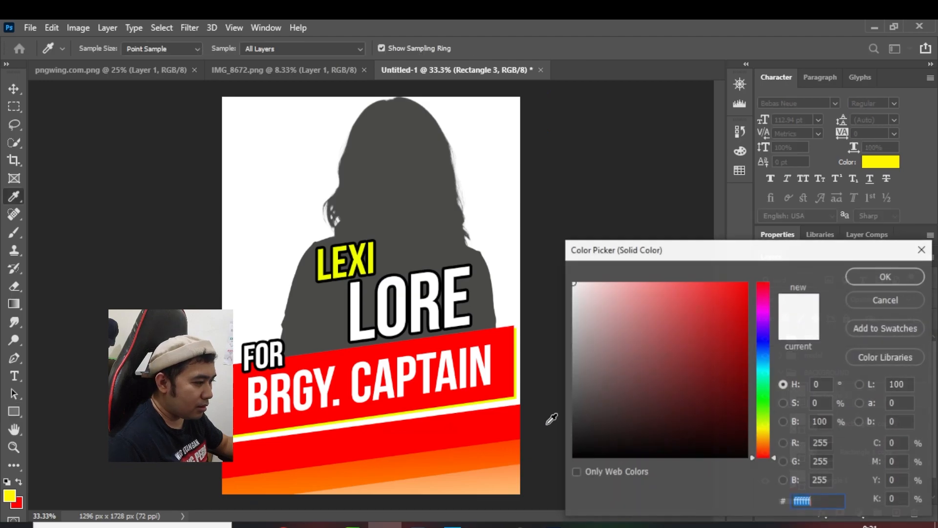
left_click(491, 414)
left_click(875, 273)
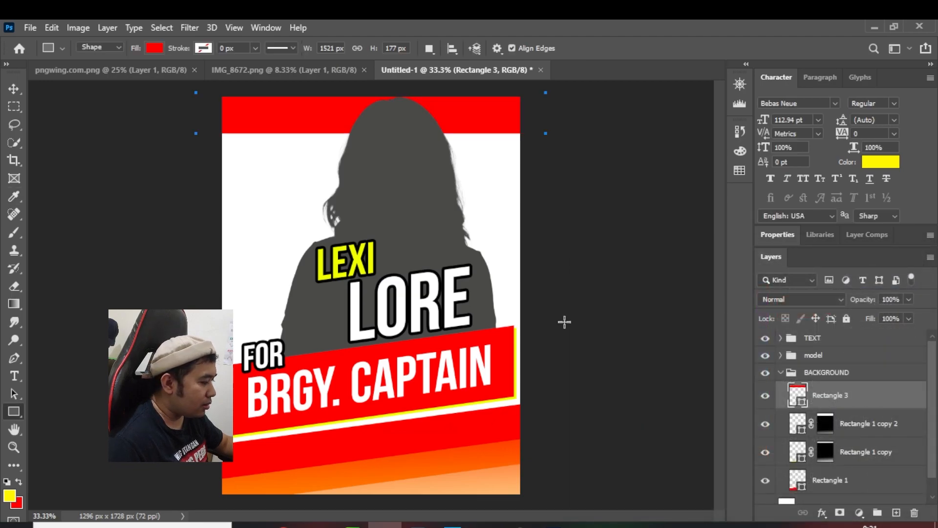
Skew the upper red rectangle vertically to 4.96°, shift it into the poster's upper-right corner, and apply it as a regular path
key("ctrl+t")
right_click(518, 115)
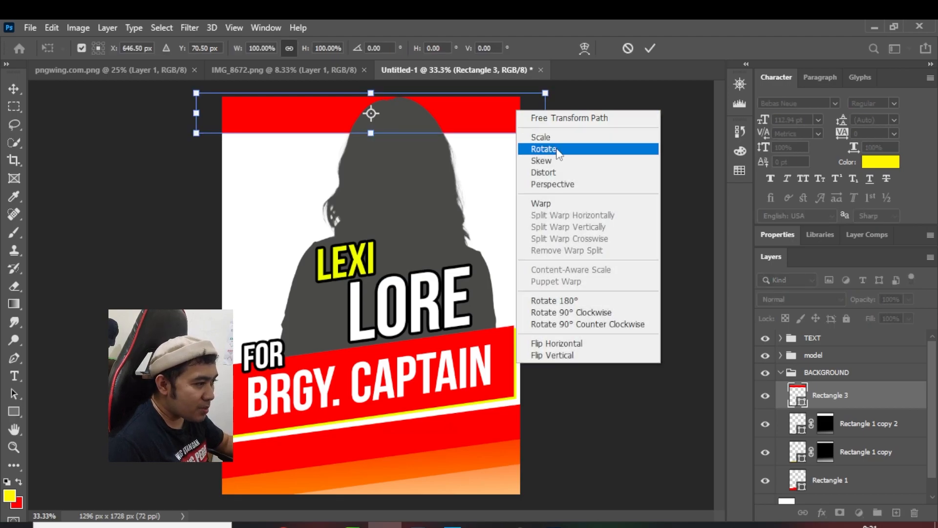
left_click(541, 160)
left_click_drag(198, 113, 210, 93)
left_click_drag(464, 127, 551, 123)
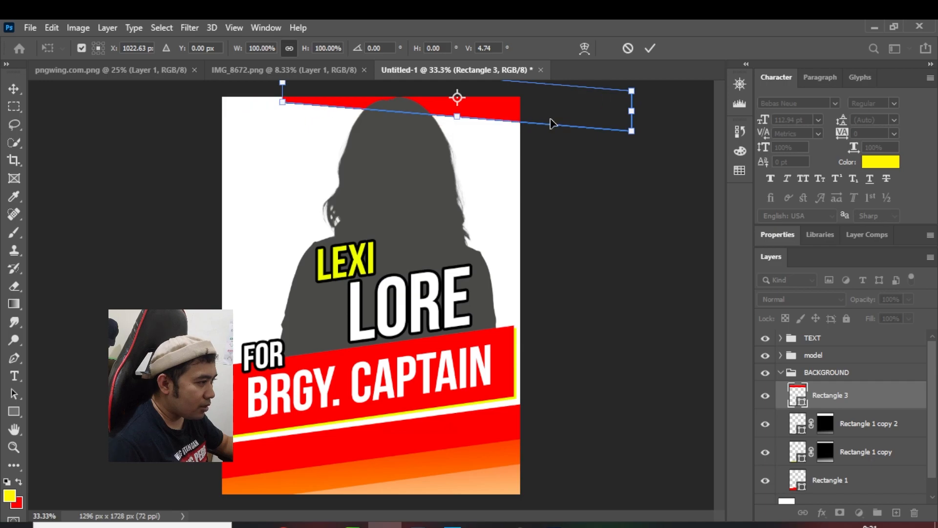
left_click_drag(638, 115, 632, 131)
left_click_drag(527, 115, 521, 111)
left_click_drag(626, 117, 624, 98)
left_click_drag(519, 101, 512, 111)
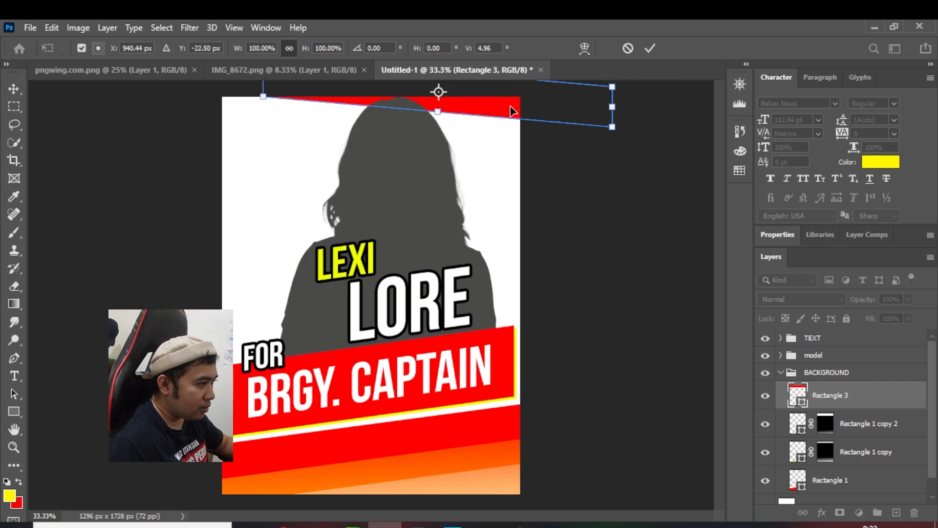
left_click(14, 88)
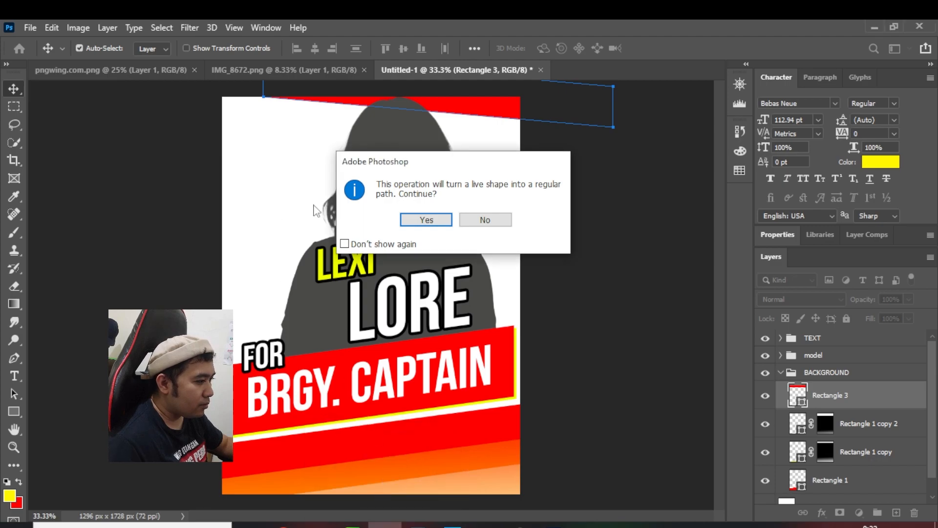
left_click(430, 221)
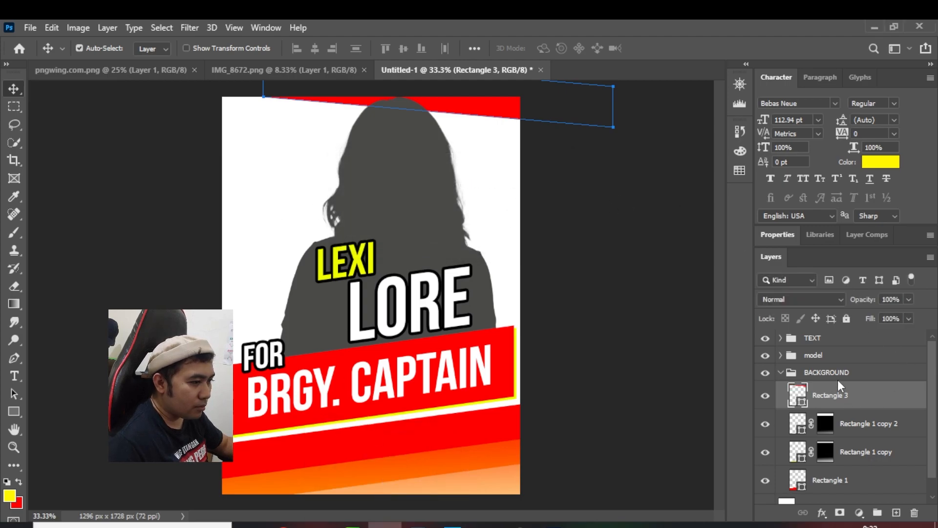
Duplicate the upper red rectangle, Rectangle 3, and recolor the copy yellow #ffde00
left_click(17, 121)
left_click(14, 89)
key("ctrl+j")
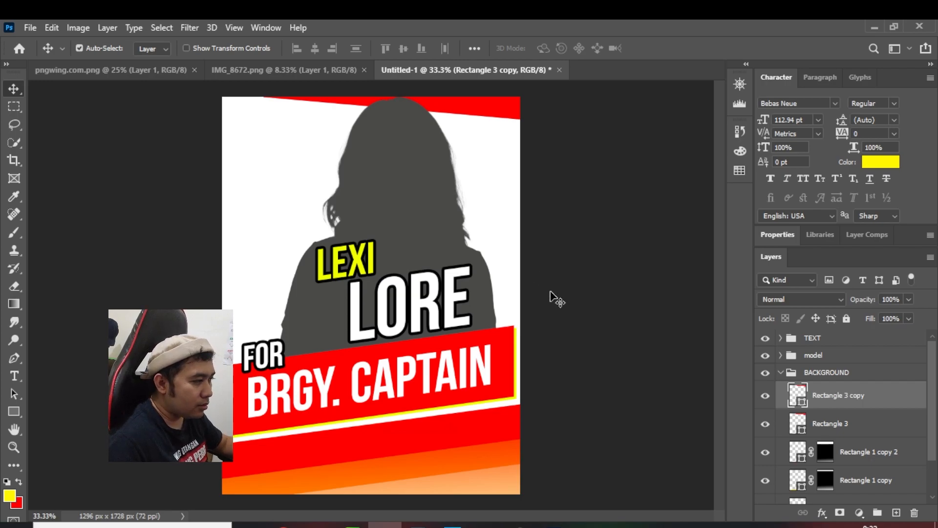
double_click(799, 396)
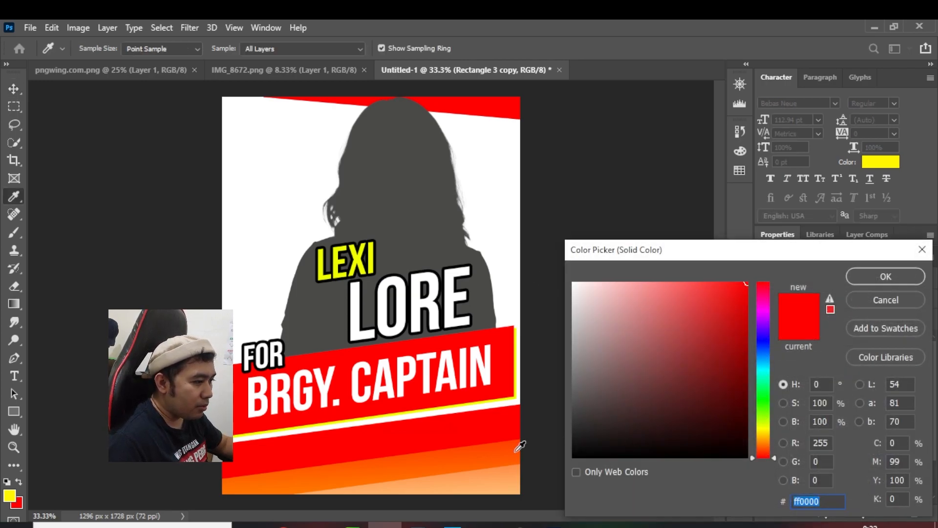
left_click(762, 432)
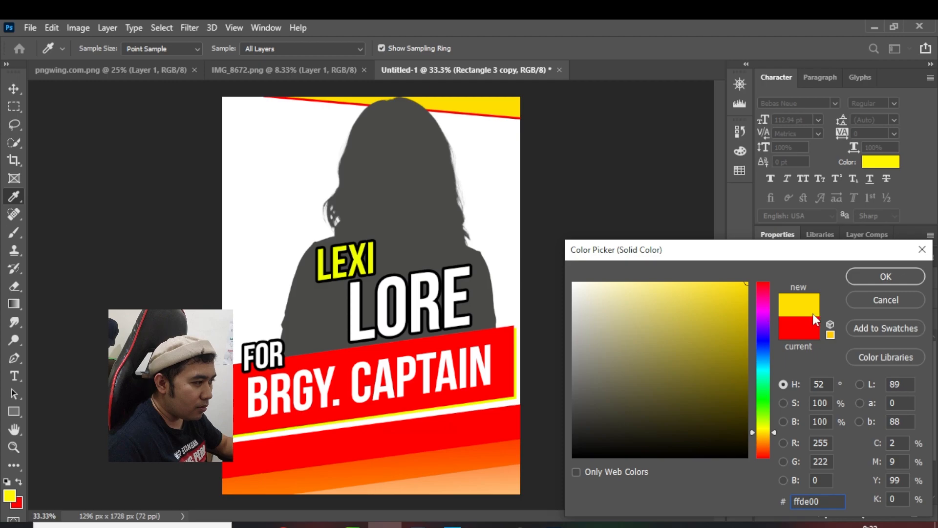
left_click(868, 277)
Shift the yellow rectangle copy up and right over the red one, lower its opacity to 49%, and collapse the BACKGROUND group
key("v")
left_click_drag(483, 112, 491, 108)
left_click(909, 319)
left_click_drag(892, 336, 909, 335)
left_click(909, 300)
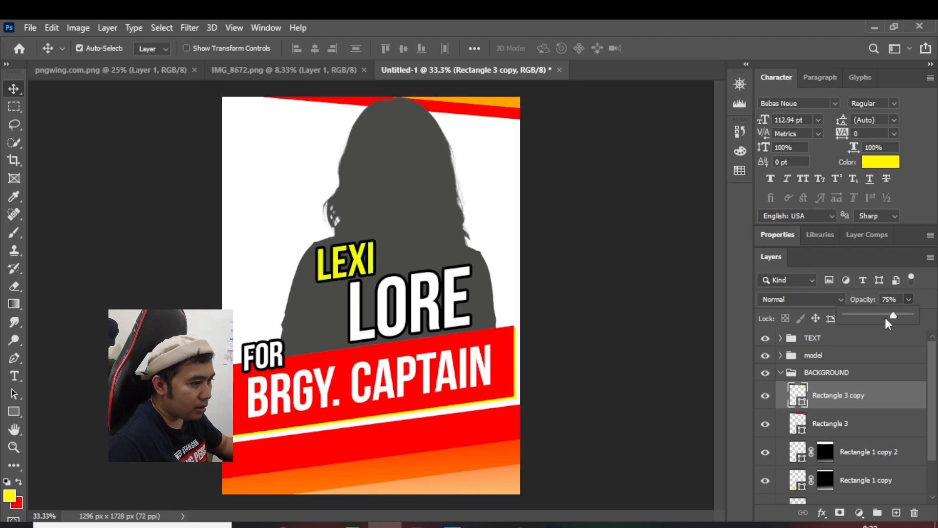
left_click_drag(887, 316, 885, 316)
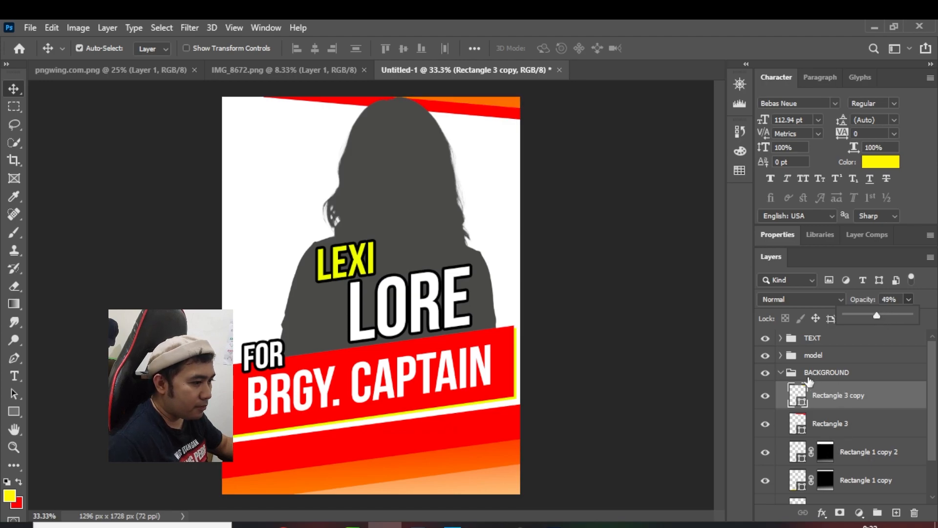
left_click(781, 373)
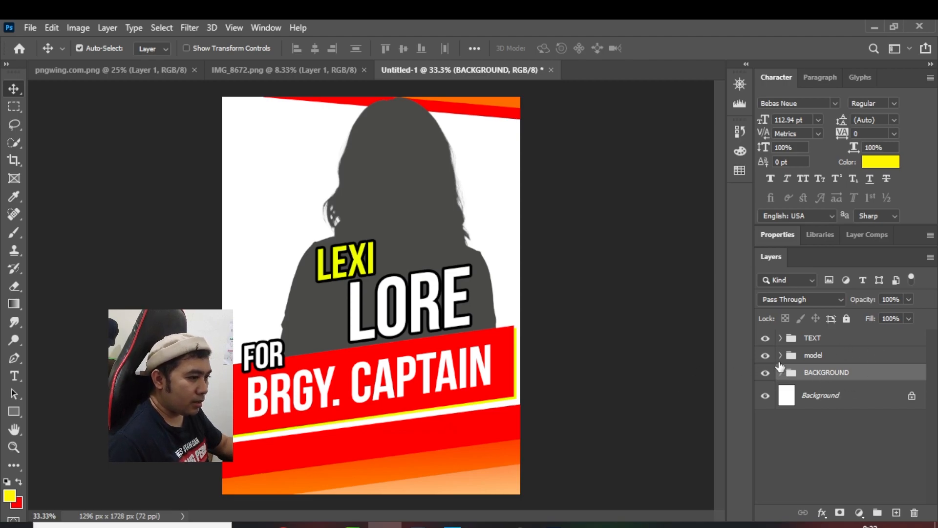
Paste the yellow sun from pngwing.com.png into the poster's model group and place it below the model cutout, Layer 1
left_click(780, 359)
left_click(847, 381)
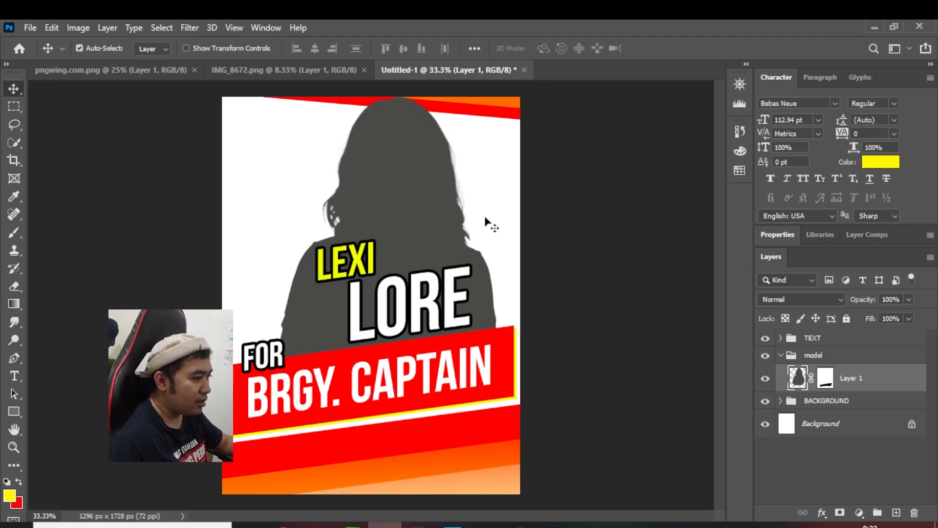
left_click(141, 71)
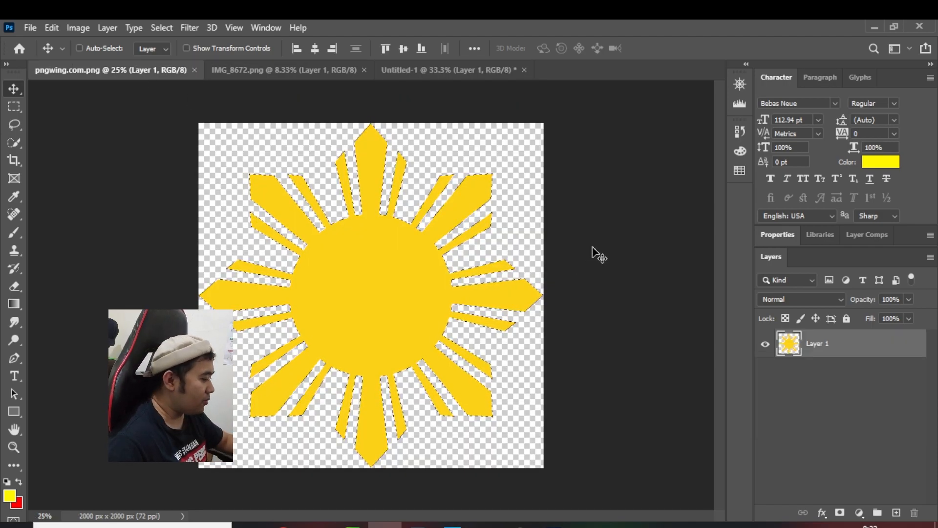
left_click(310, 74)
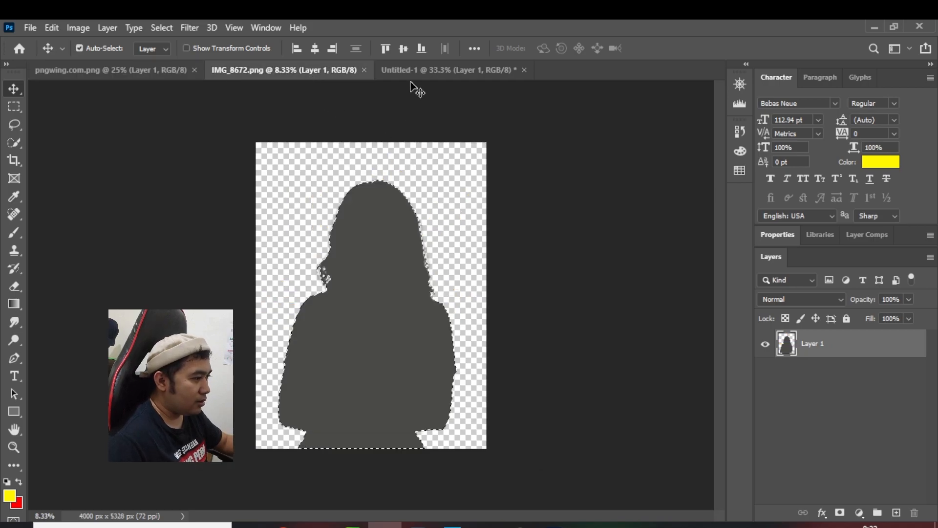
left_click(421, 71)
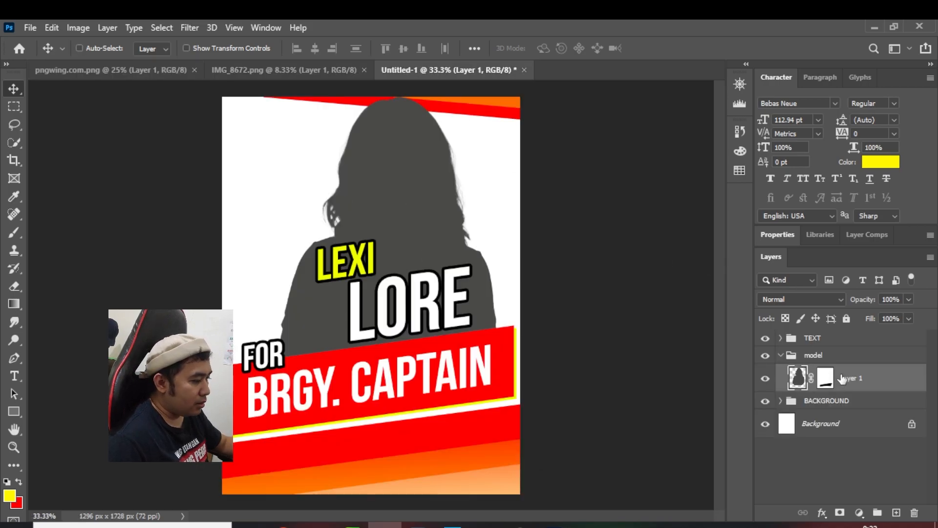
key("ctrl+v")
left_click_drag(853, 389, 855, 425)
Scale the sun to 55.90% and position it behind the model's left side, above the red banner
left_click_drag(376, 199, 430, 243)
key("ctrl+t")
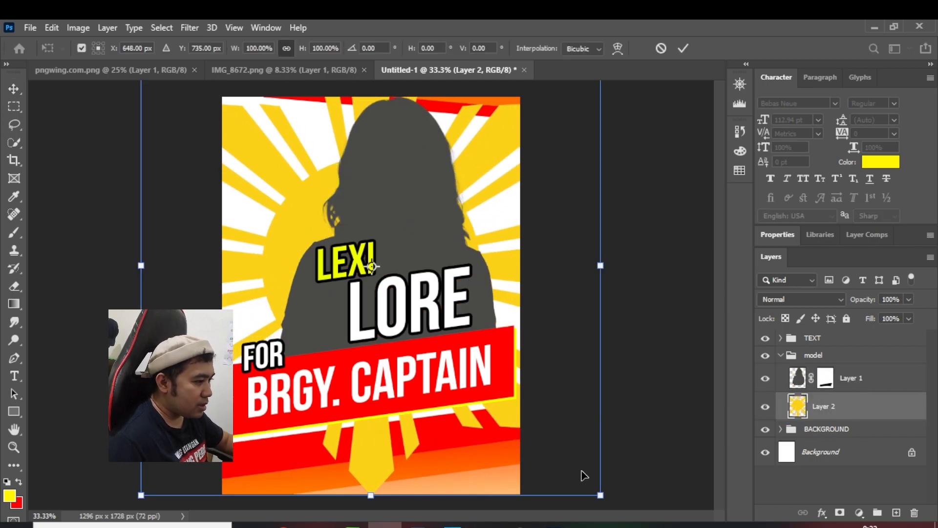
left_click_drag(602, 494, 472, 377)
left_click_drag(313, 202, 337, 245)
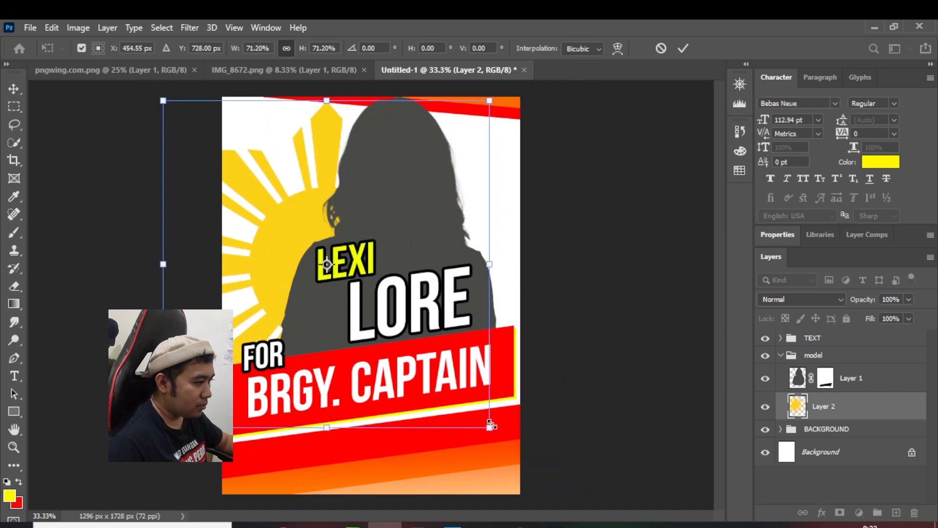
left_click_drag(491, 425, 472, 402)
mouse_move(281, 234)
left_mouse_down()
mouse_move(312, 230)
mouse_move(287, 229)
left_mouse_up()
left_click_drag(468, 401, 458, 385)
left_click_drag(299, 195, 308, 196)
left_click_drag(177, 103, 202, 128)
left_click_drag(262, 205, 262, 192)
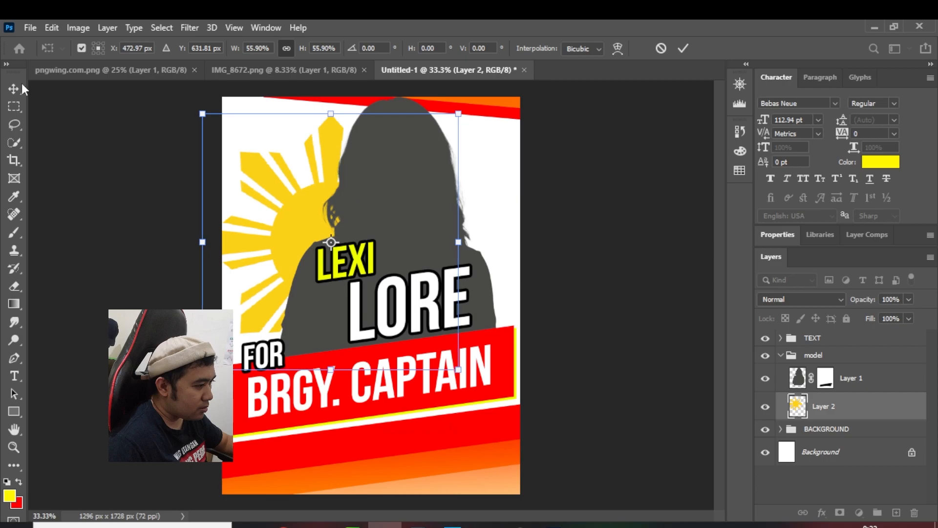
key("Return")
Nudge the model cutout about 50 px to the right and duplicate its layer
left_click(844, 384)
key("shift+Right")
key("shift+Right")
key("shift+Right")
key("shift+Right")
key("shift+Right")
key("shift+Right")
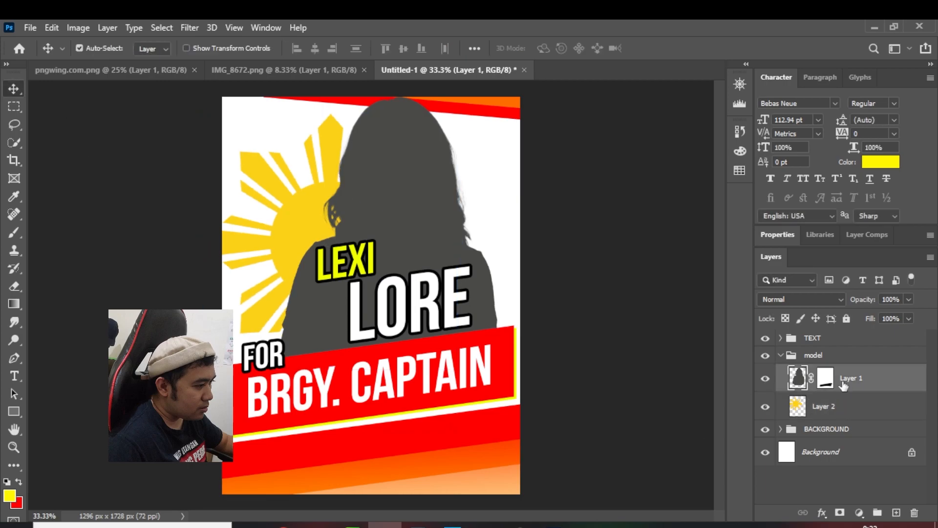
key("shift+Right")
key("shift+Right")
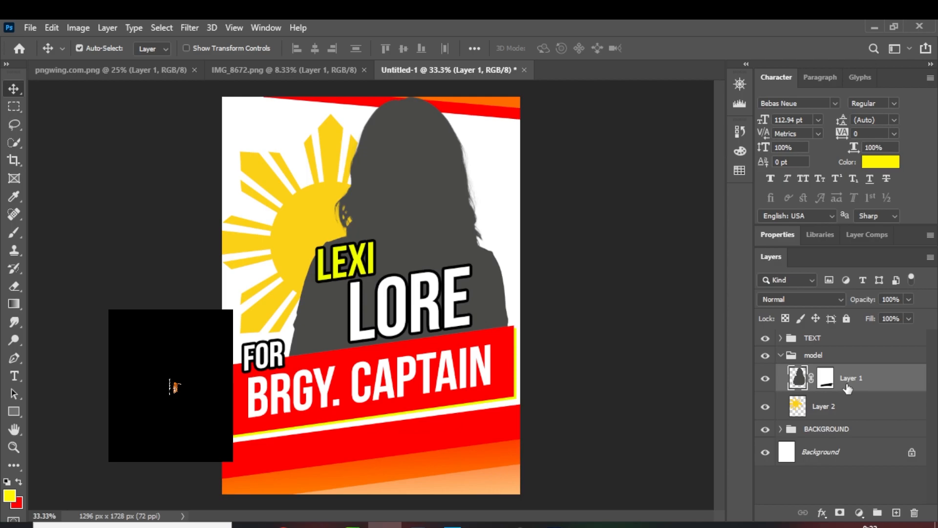
key("ctrl+j")
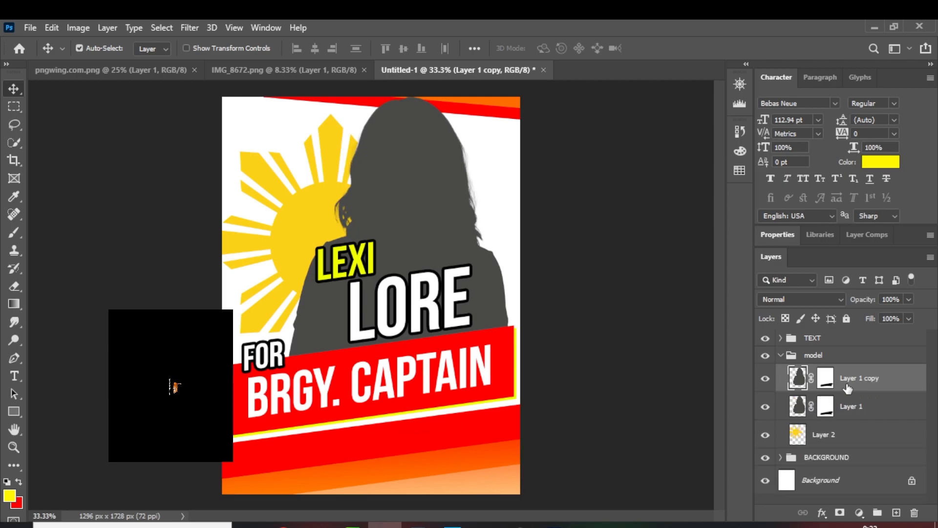
Apply a yellow #f0ff00 Color Overlay to the lower model layer, Layer 1, sampling the color from the banner's yellow edge
left_click(863, 407)
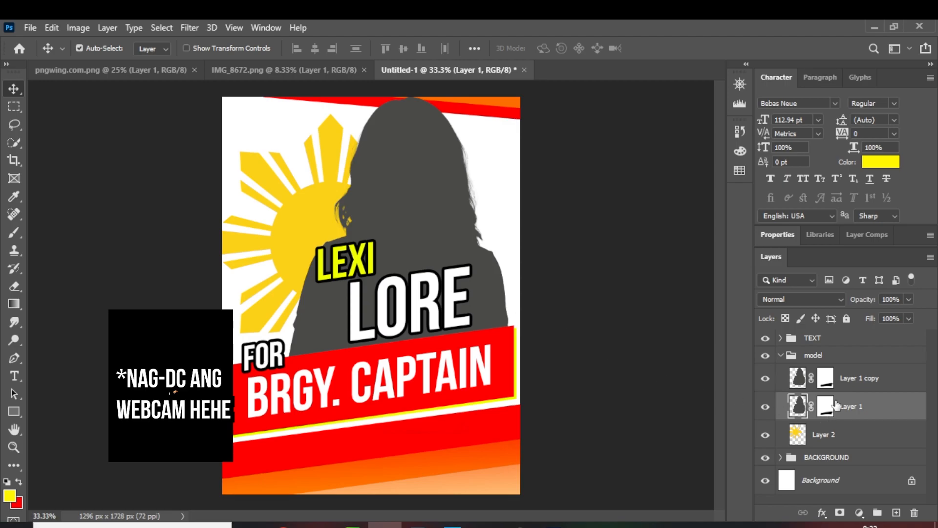
right_click(851, 414)
left_click(705, 39)
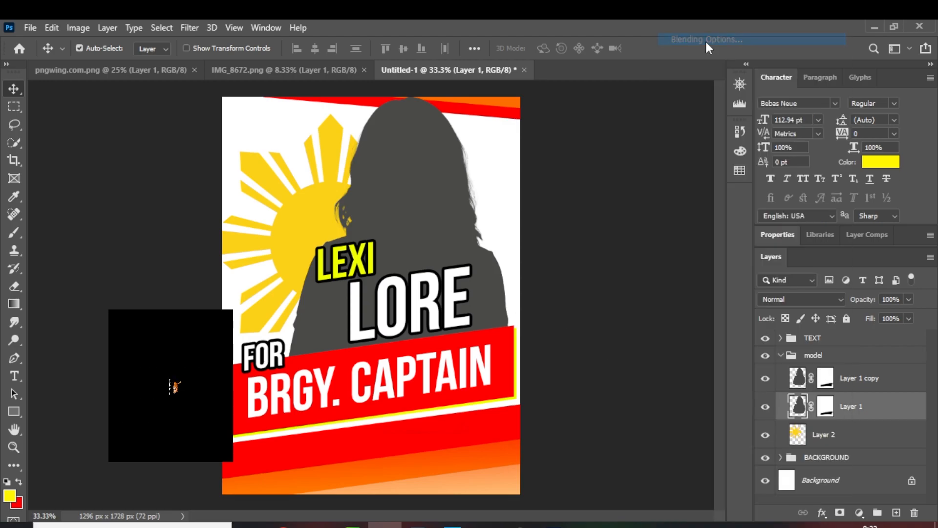
left_click_drag(492, 98, 709, 127)
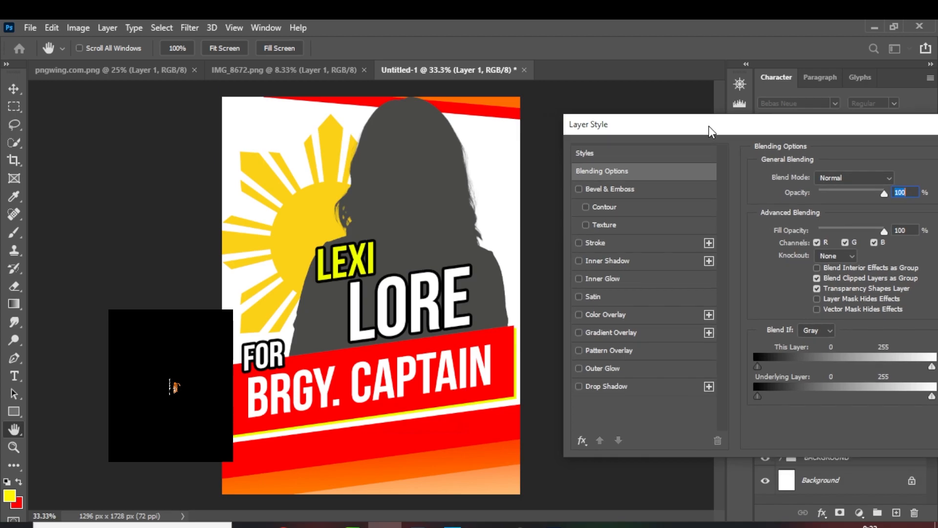
left_click(579, 315)
left_click(633, 317)
left_click(897, 179)
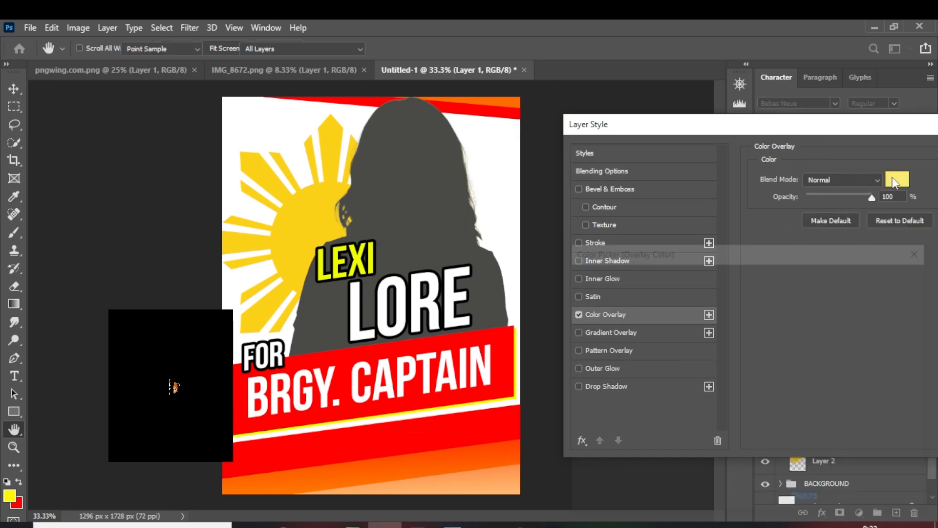
left_click(517, 335)
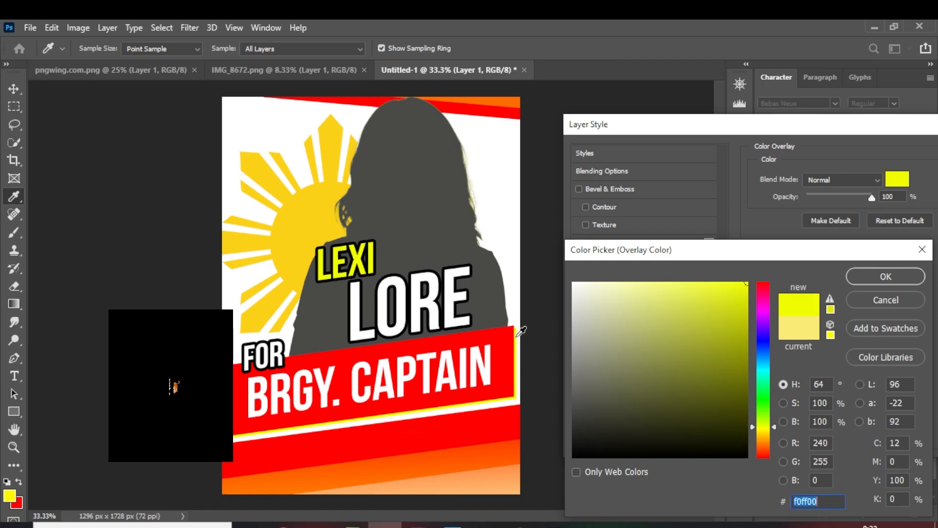
left_click(856, 275)
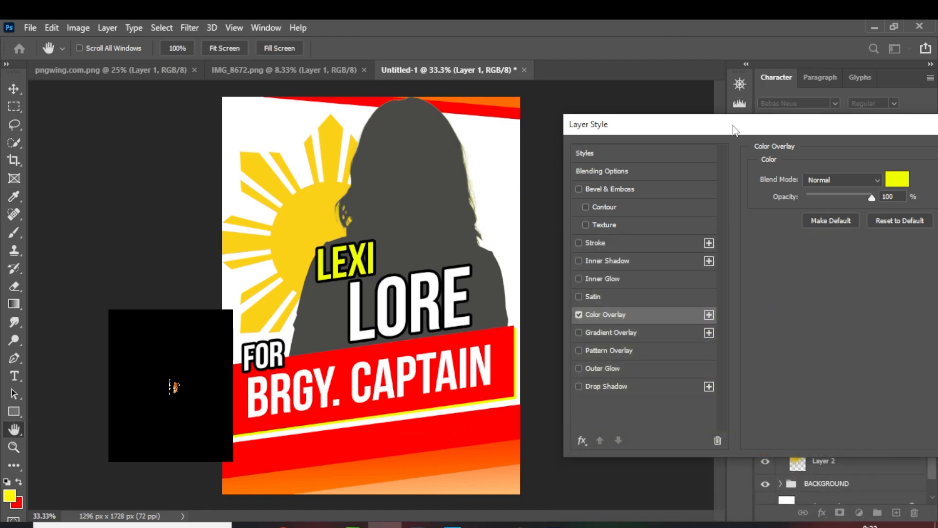
left_click(910, 148)
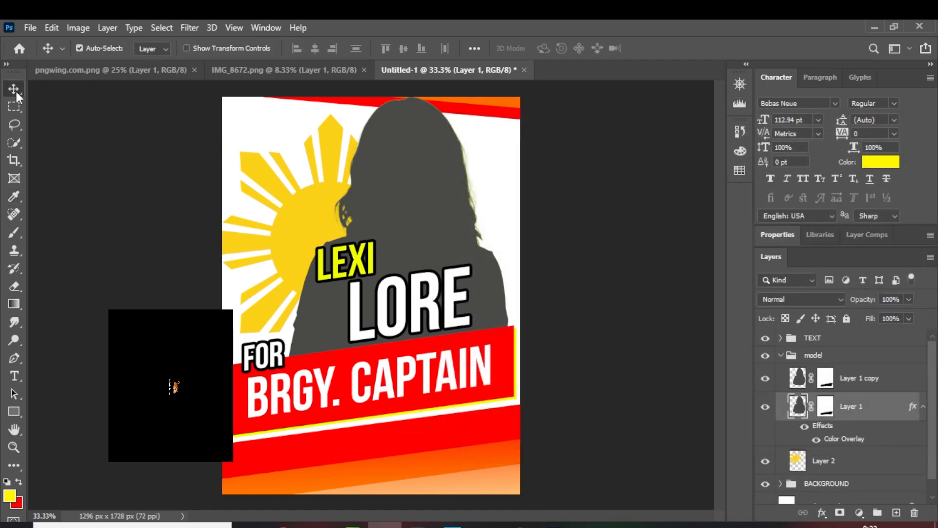
Nudge the yellow-overlaid model layer slightly right to form a yellow offset edge along the model's right side
left_click(187, 48)
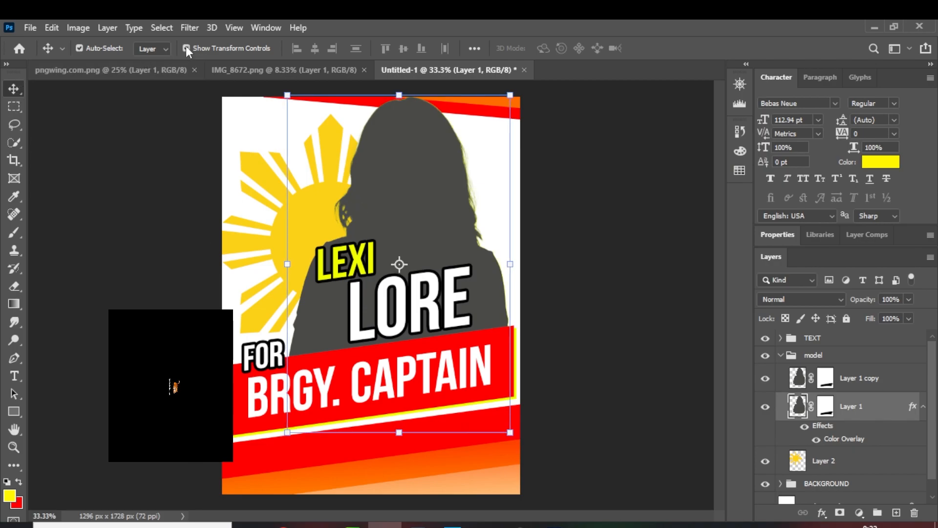
key("Right")
key("Right")
key("Right")
key("Right")
key("Right")
key("Up")
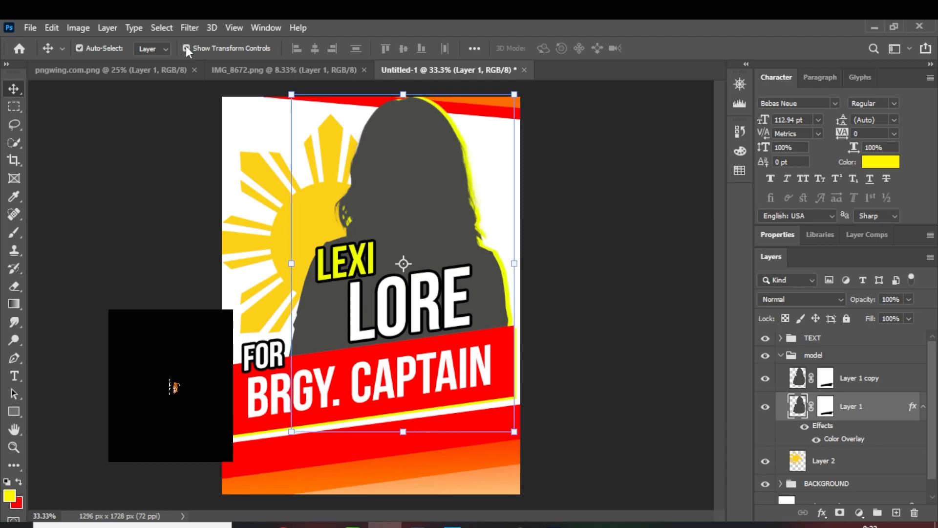
key("Down")
key("Right")
key("Down")
left_click(186, 48)
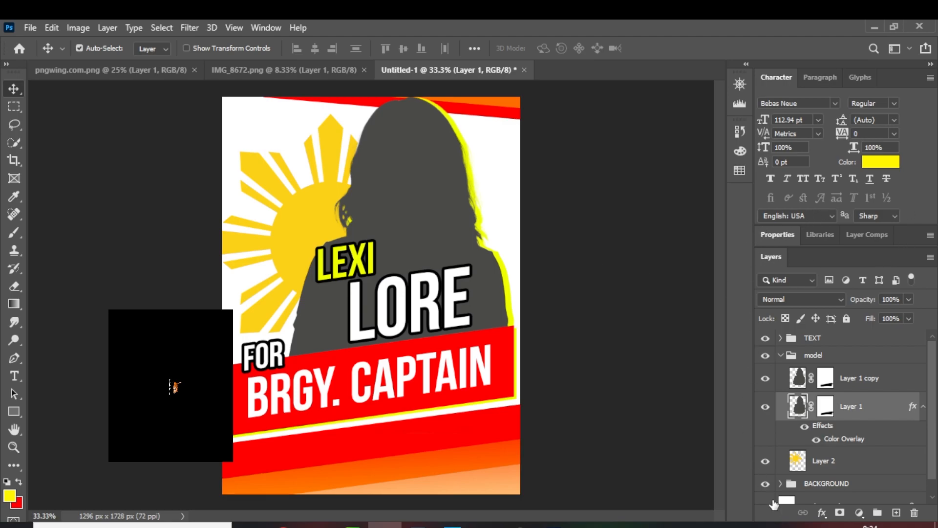
Examine the model's yellow offset edge within the whole poster and up close, and collapse the model group
scroll(931, 435, "down", 1)
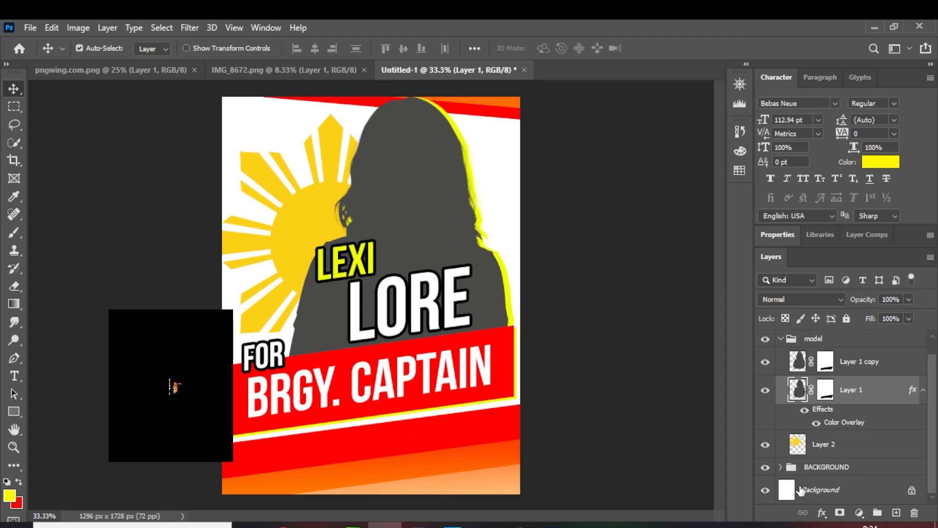
left_click(749, 100)
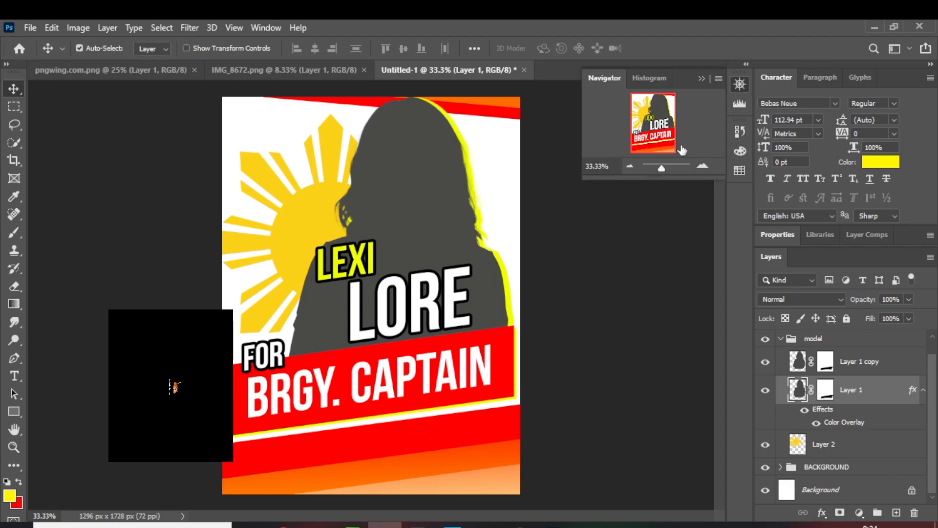
left_click(630, 167)
left_click(698, 166)
left_click(884, 365, "ctrl")
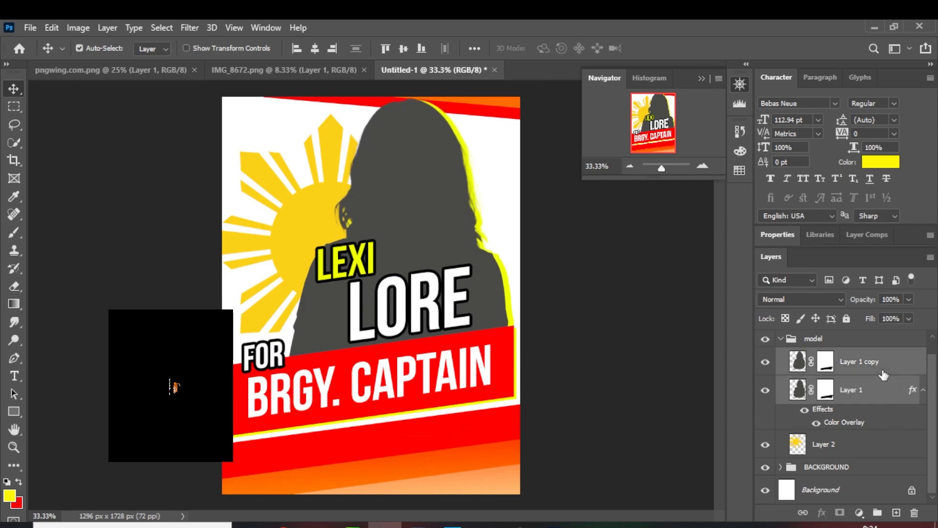
left_click(630, 166)
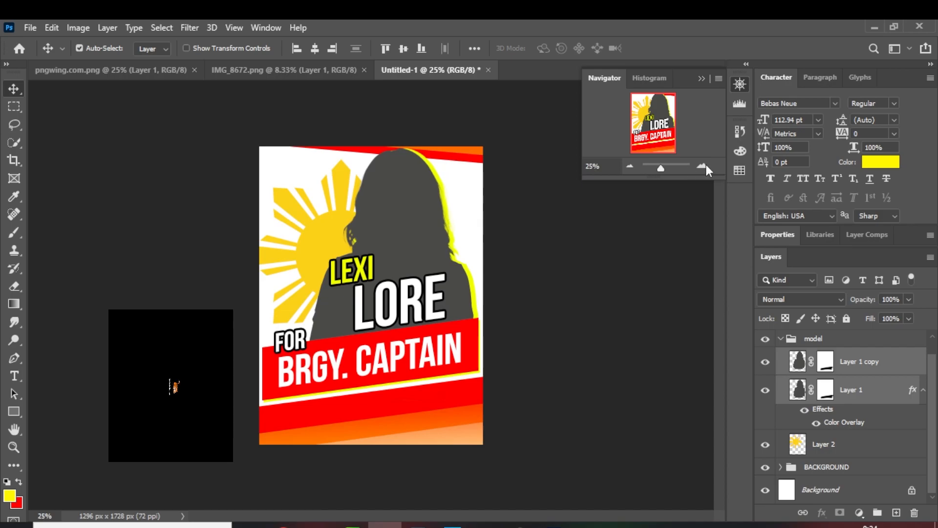
left_click(705, 163)
left_click(706, 163)
left_click_drag(645, 130, 643, 85)
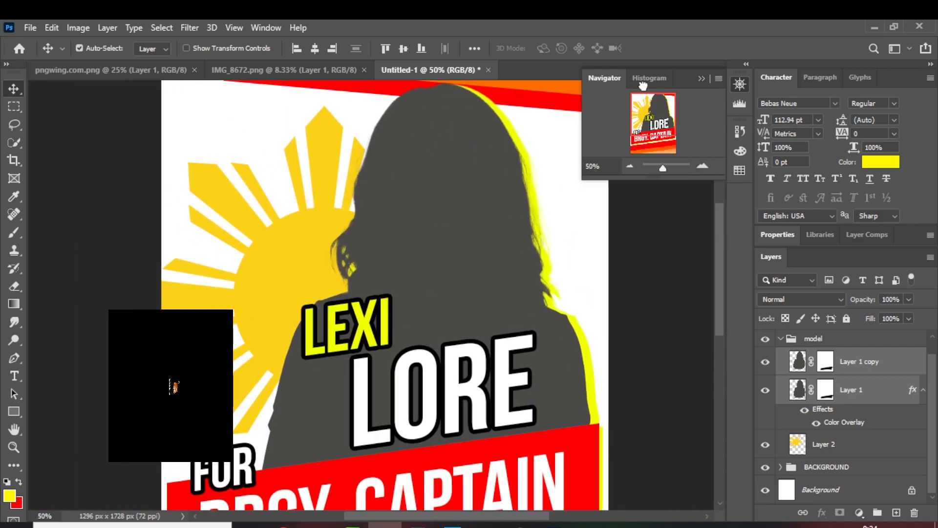
left_click(781, 339)
left_click(787, 352)
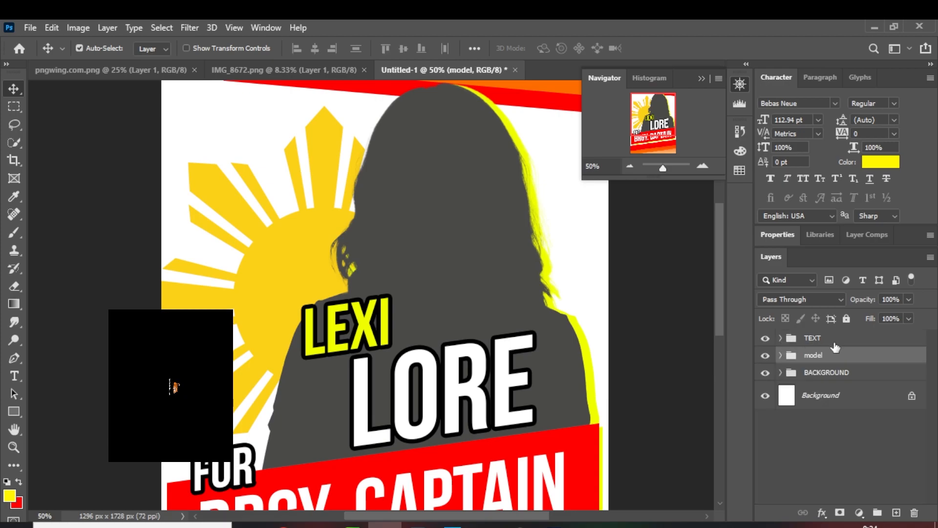
Draw a white rectangle about 659 × 148 px in the poster's upper-left area, within the TEXT group
left_click(702, 165)
left_click_drag(262, 157, 331, 245)
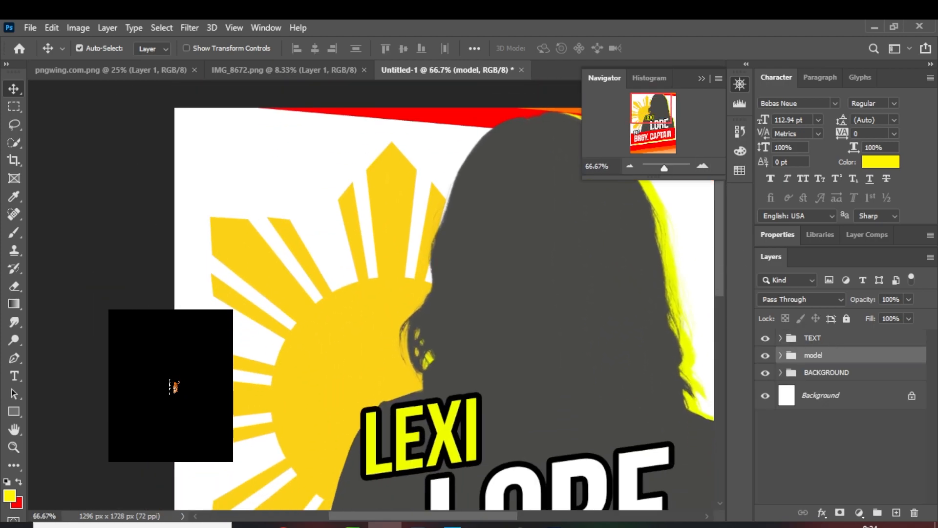
left_click(14, 412)
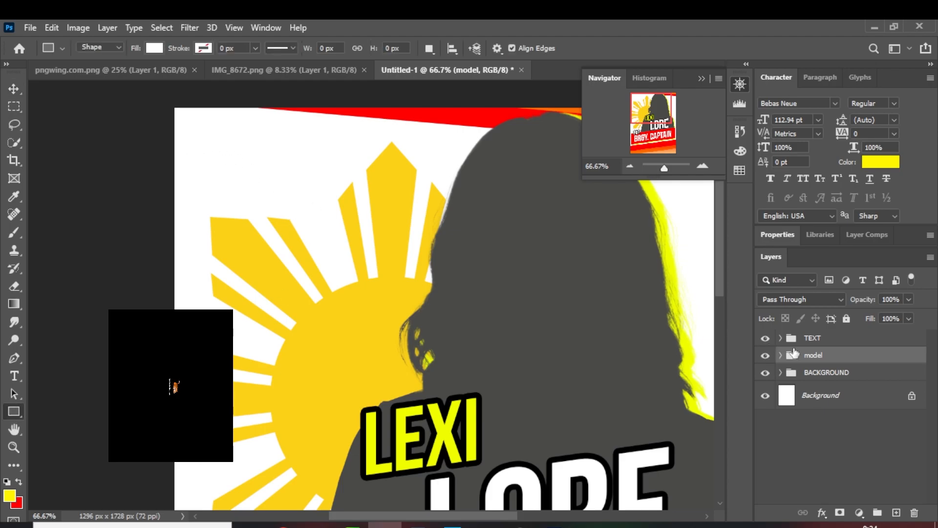
left_click(816, 338)
left_click(781, 337)
left_click(857, 362)
mouse_move(202, 152)
left_mouse_down()
mouse_move(376, 205)
mouse_move(520, 226)
mouse_move(504, 221)
left_mouse_up()
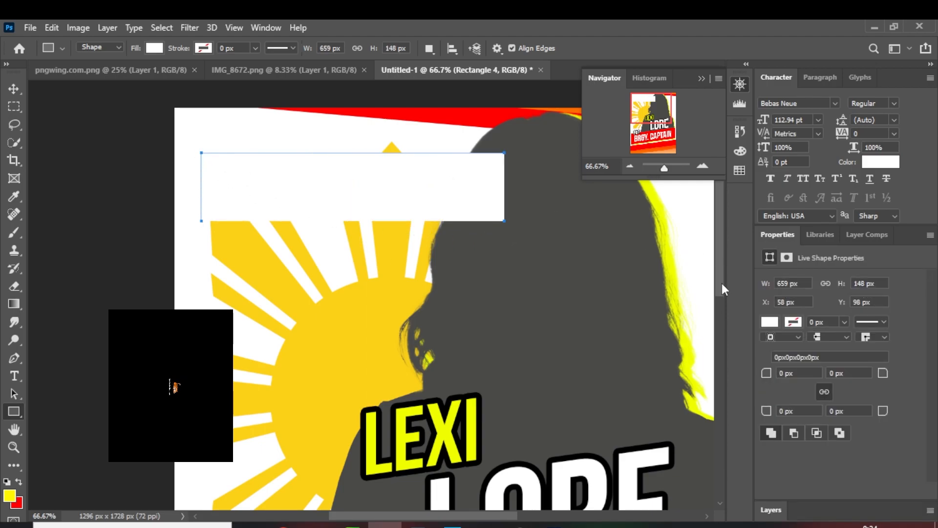
Recolor the white rectangle in the poster's upper-left area to red #ff0000, sampling the slanted red shape at the poster's top
left_click(770, 511)
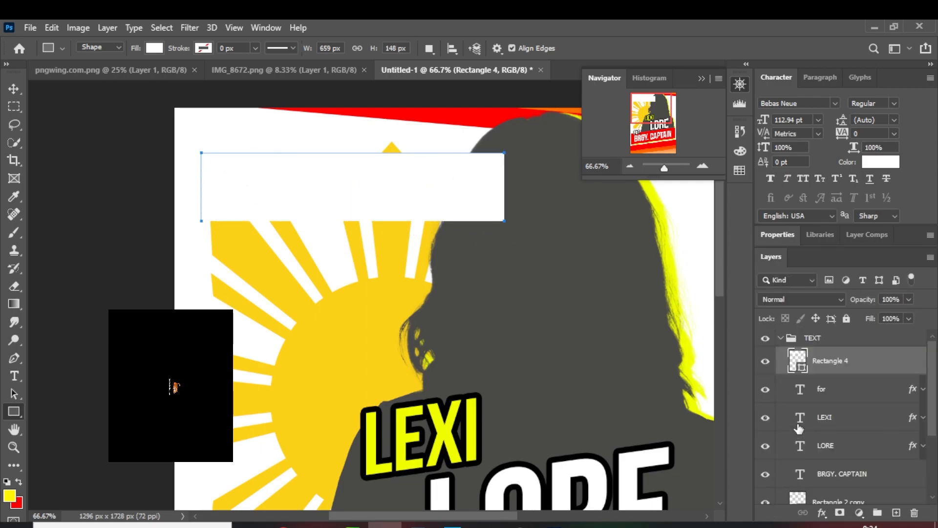
double_click(797, 370)
left_click(496, 121)
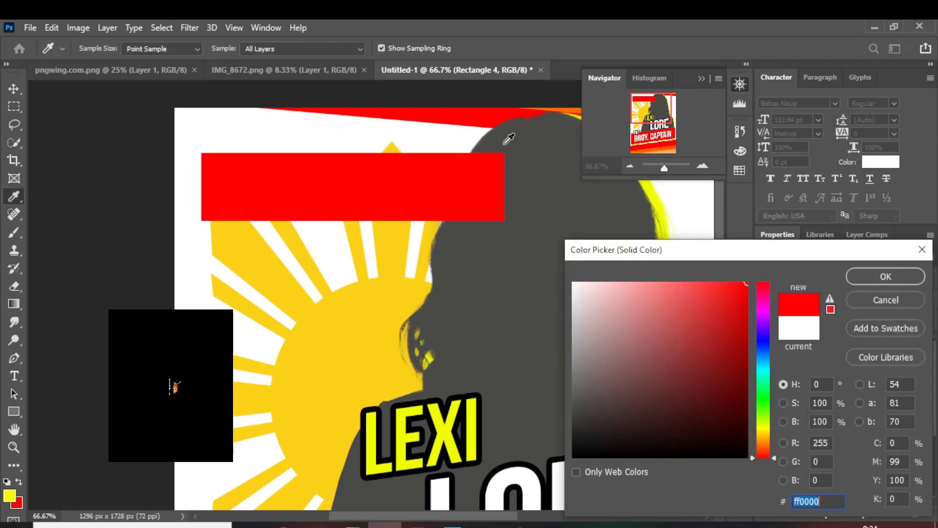
left_click(866, 281)
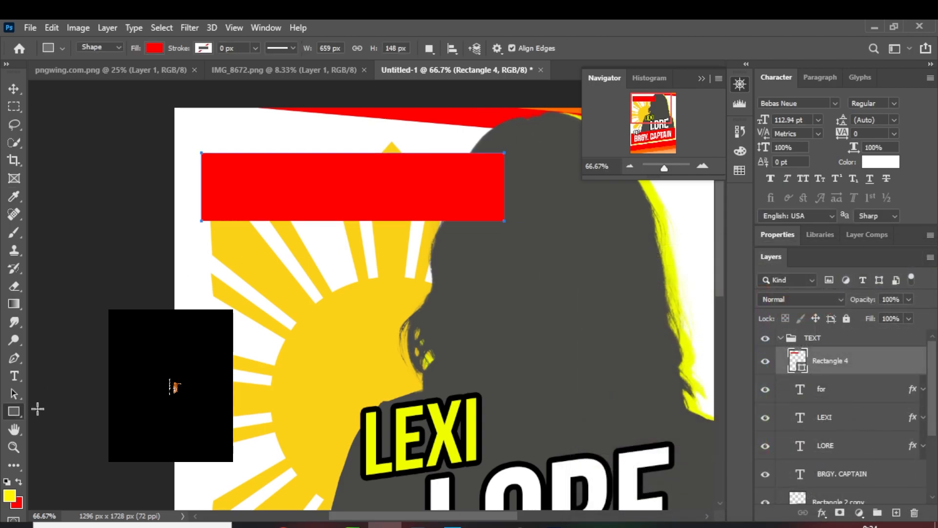
Duplicate the red rectangle, then offset the lower one, Rectangle 4, a few pixels down and to the right
key("ctrl+j")
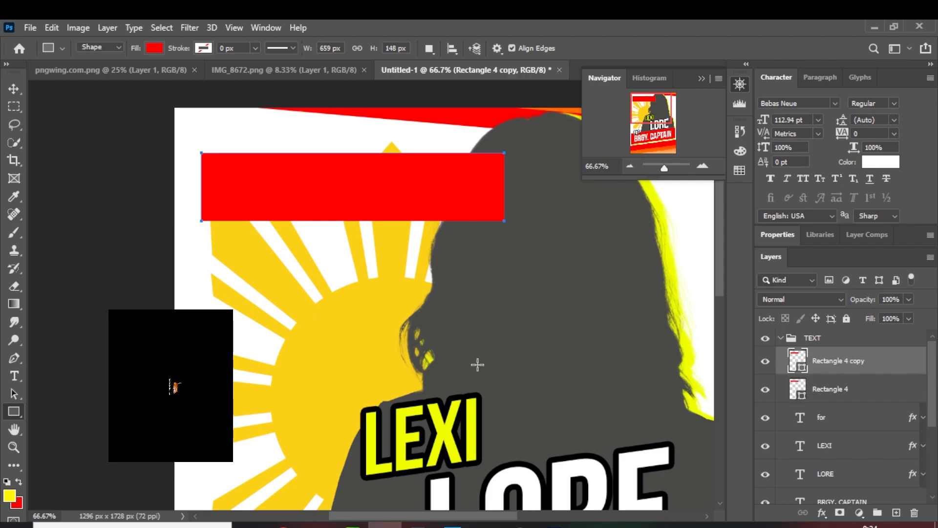
left_click(841, 395)
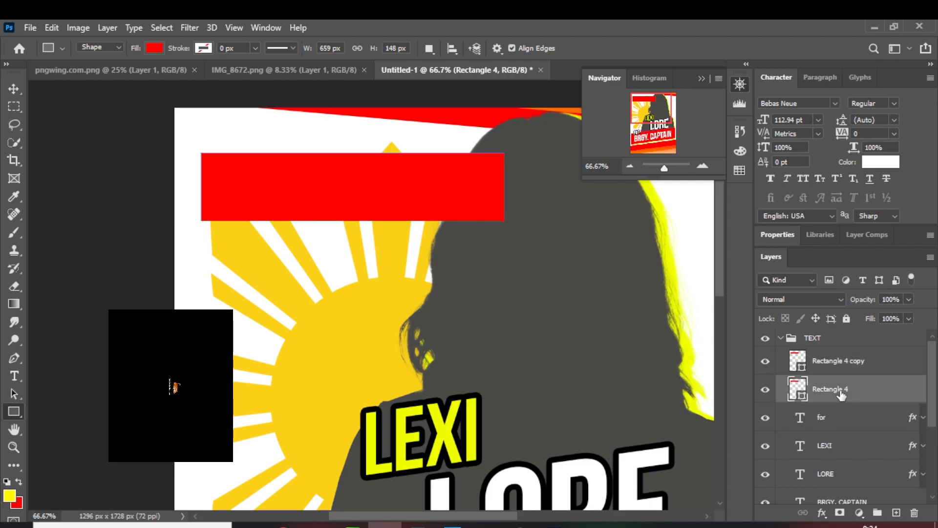
key("ctrl+t")
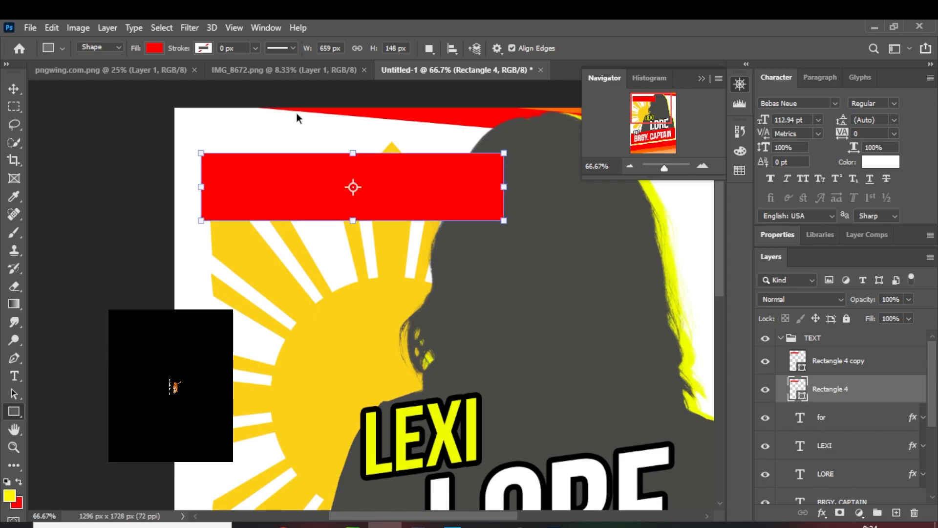
key("Down")
key("Down")
key("Right")
key("Right")
key("Right")
key("Right")
key("Right")
key("Right")
key("Down")
key("Down")
key("Down")
key("Down")
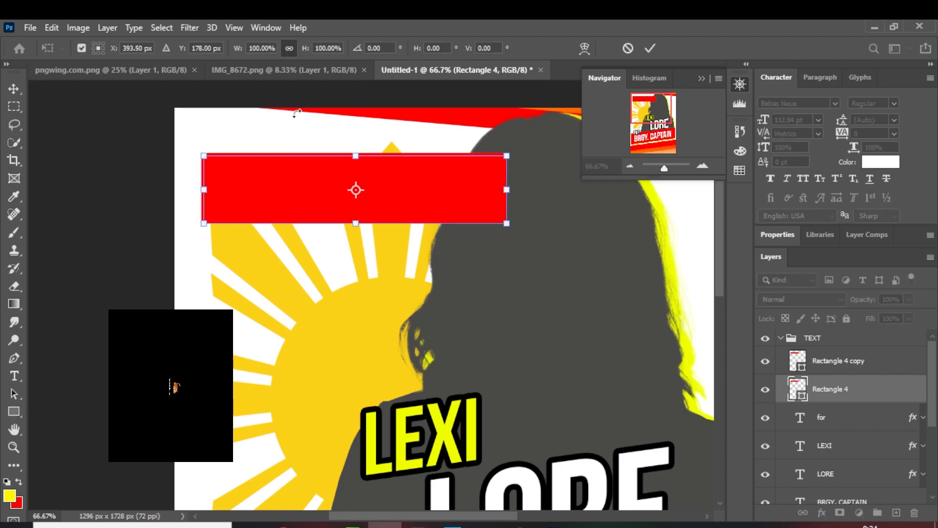
key("Return")
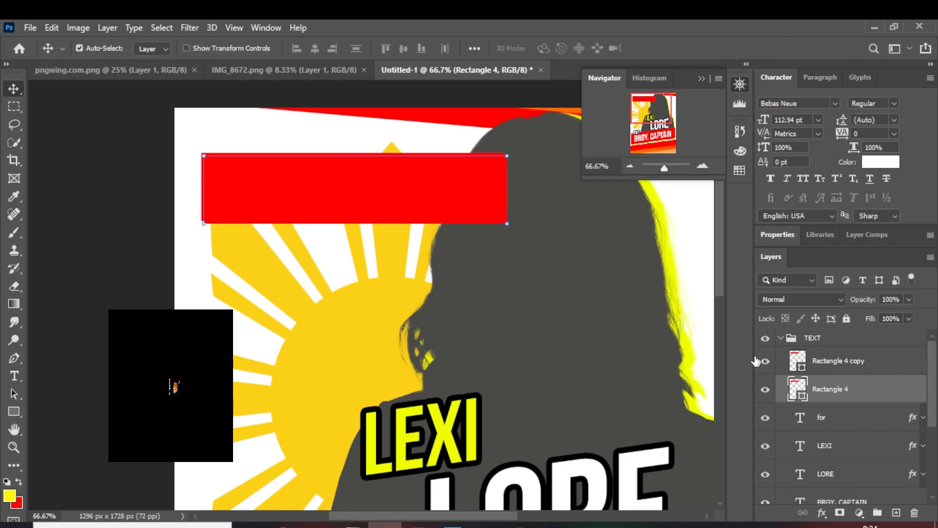
Fill the offset lower rectangle, Rectangle 4, with yellow sampled from the model's yellow edge
double_click(799, 389)
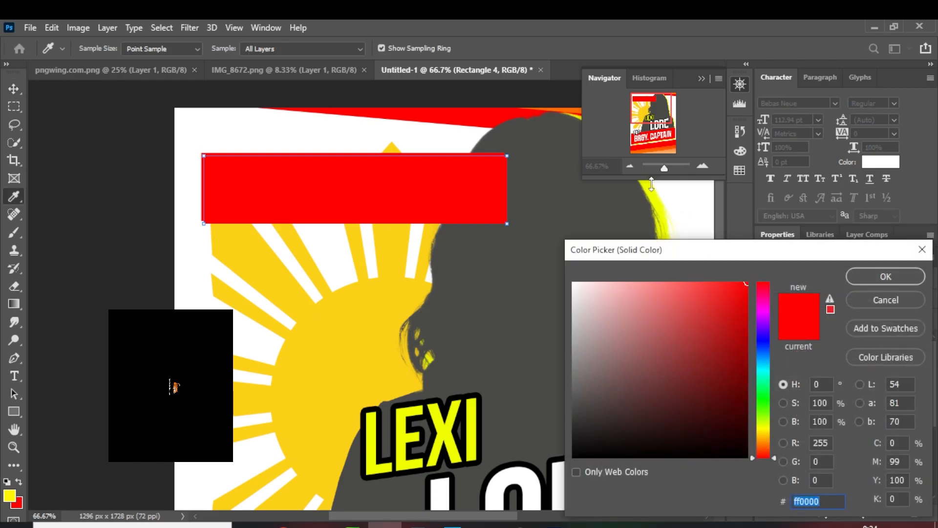
left_click(654, 185)
left_click(863, 275)
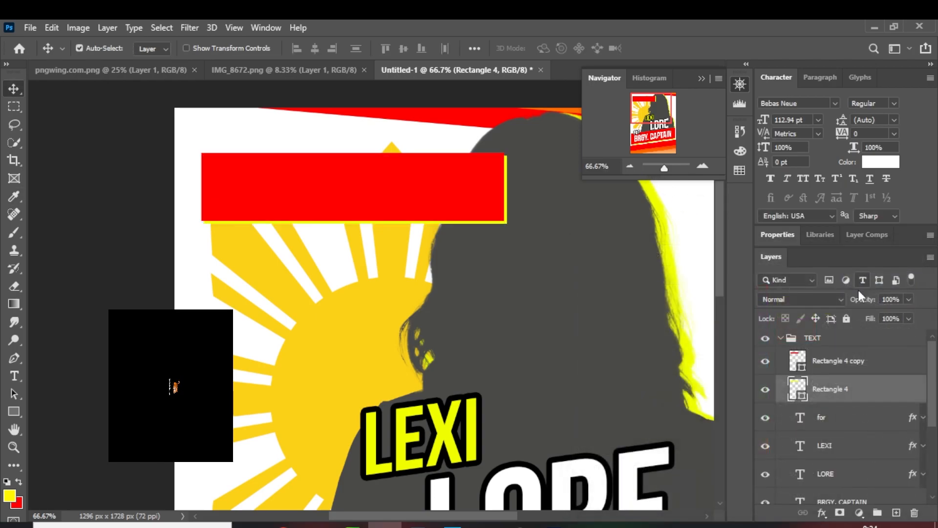
Add the white text IBOTO!! in Bebas Neue at 112.94 pt and place it in the middle of the red rectangle
left_click(843, 371)
key("t")
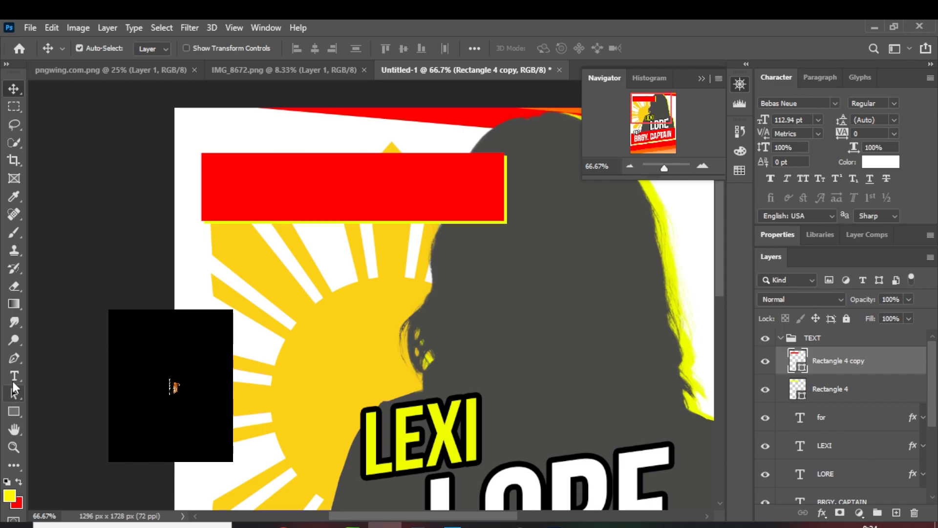
left_click(344, 308)
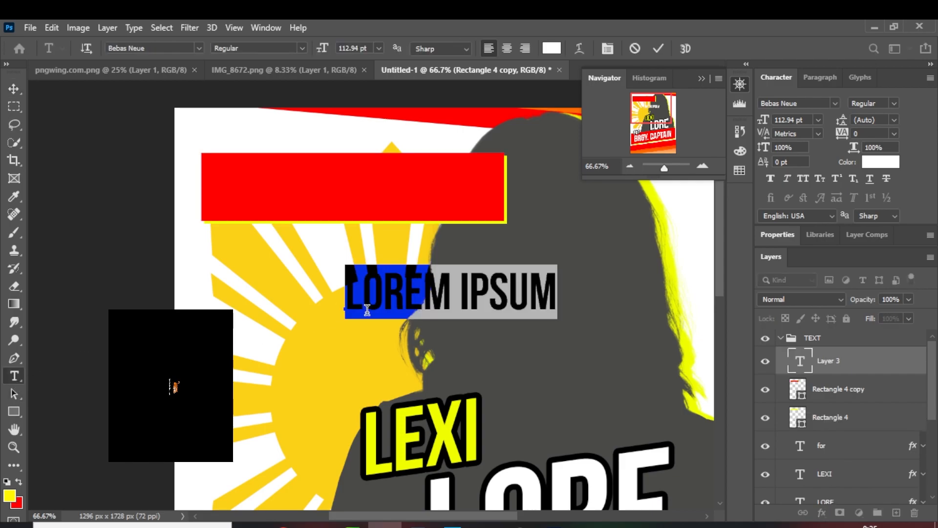
type("IBOY")
key("BackSpace")
type("TO!!")
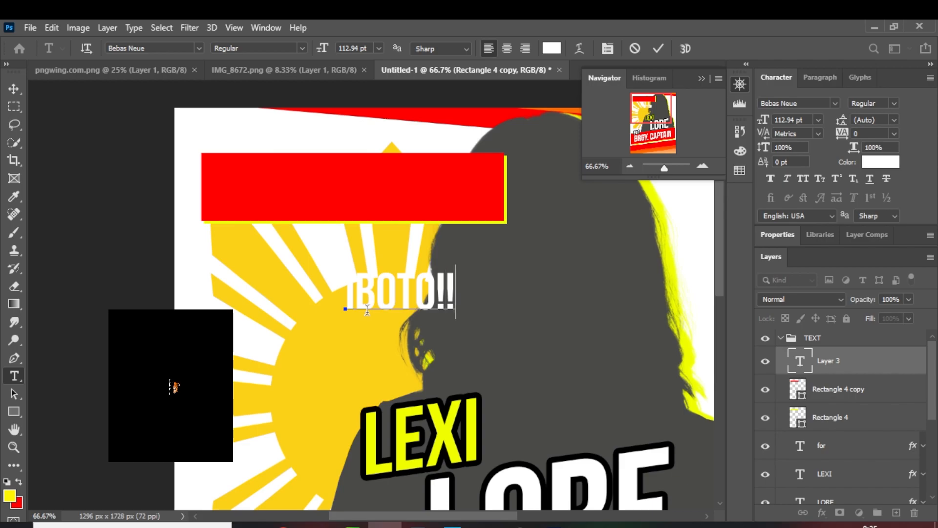
left_click(13, 88)
left_click_drag(382, 296, 335, 191)
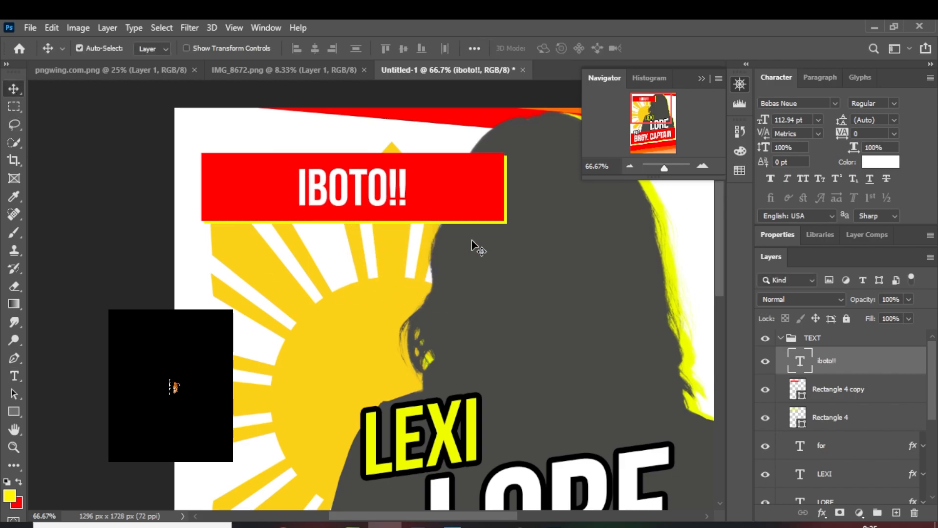
Enlarge the IBOTO!! text to about 134% so that it fills the red rectangle's height
key("ctrl+t")
left_click_drag(419, 211, 435, 213)
key("ctrl+z")
left_click_drag(292, 166, 283, 162)
left_click_drag(409, 215, 426, 223)
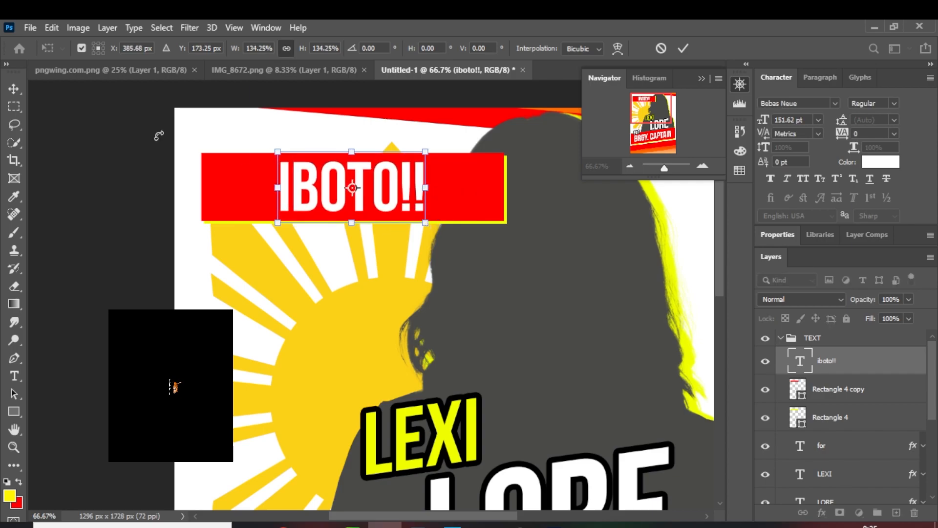
key("Return")
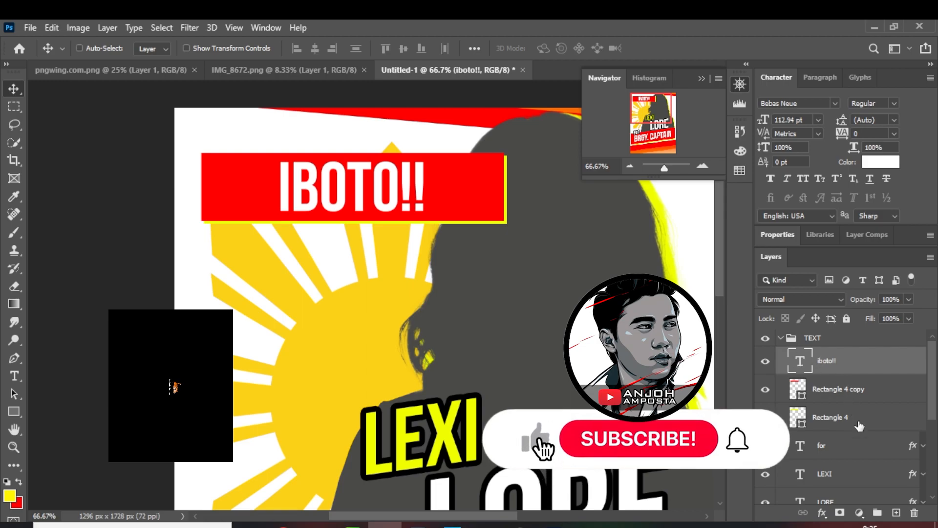
Rotate the IBOTO!! text and its two rectangles counterclockwise together and place them as a diagonal ribbon across the poster's upper-left corner
left_click(855, 391)
left_click(862, 420, "shift")
left_click(854, 364, "shift")
key("ctrl+t")
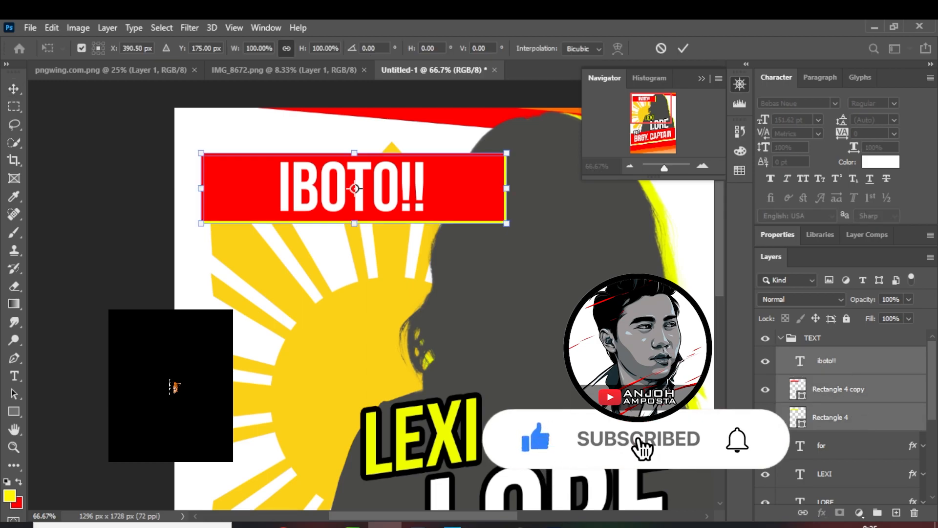
left_click_drag(513, 252, 500, 128)
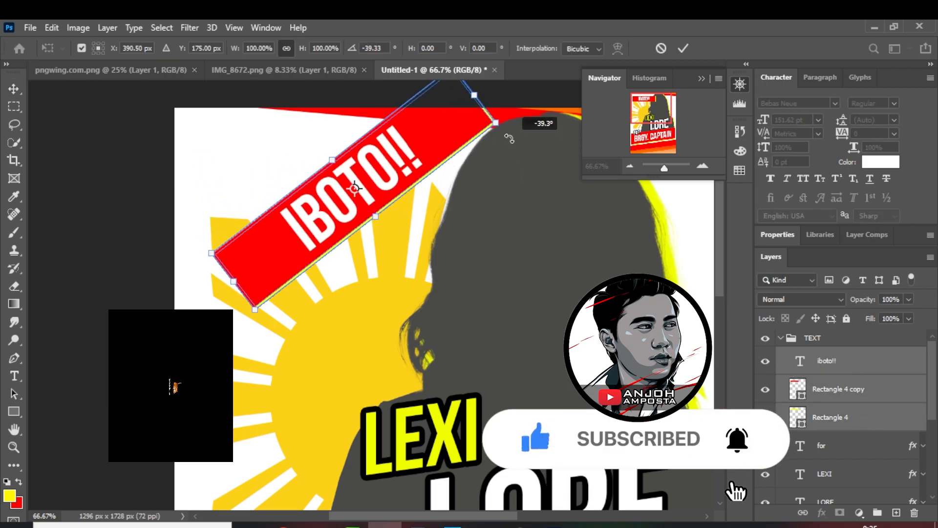
left_click_drag(435, 142, 288, 149)
key("Return")
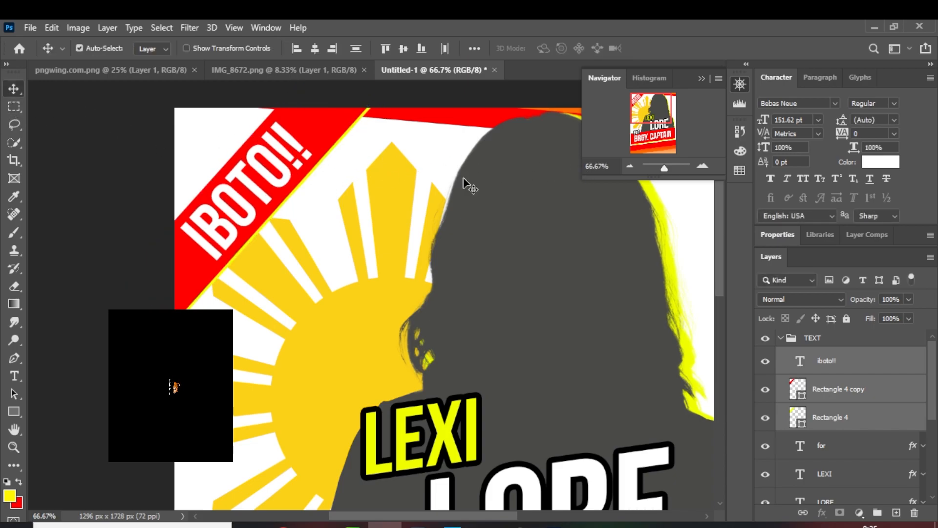
Nudge the IBOTO!! text slightly up and to the right within its diagonal ribbon
left_click(857, 369)
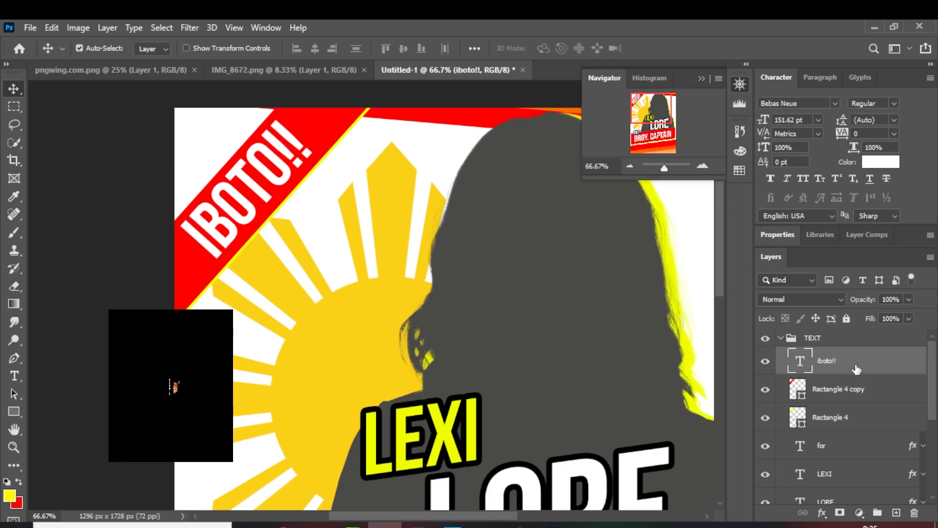
key("Up")
key("Up")
key("Up")
key("Up")
key("Right")
key("Right")
key("Right")
key("Up")
key("Up")
key("Up")
key("Up")
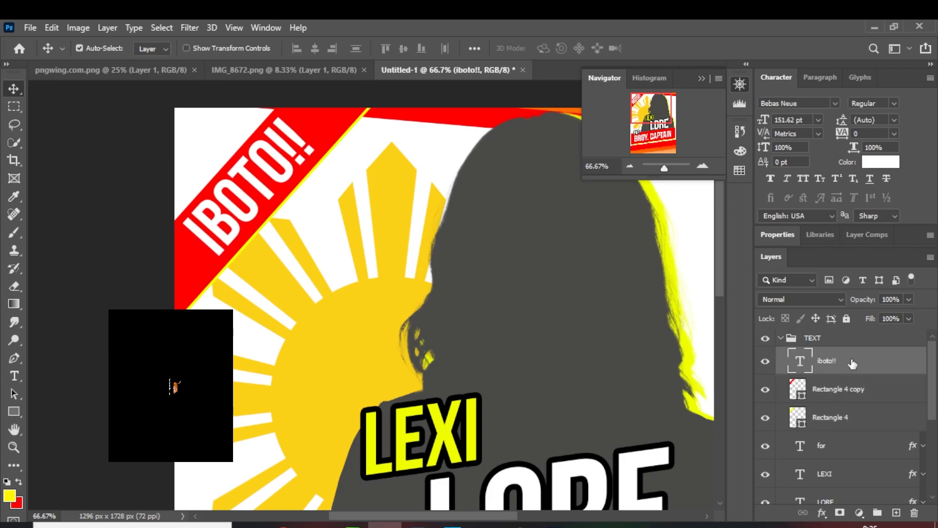
Examine the whole poster and the BRGY. CAPTAIN banner rectangles, hiding and showing the red one, Rectangle 2 copy
left_click(630, 166)
left_click(630, 166)
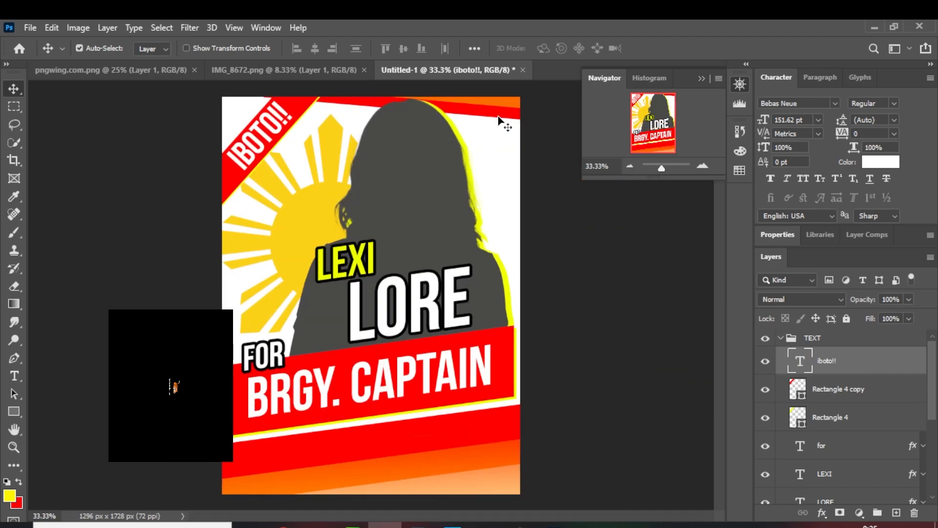
left_click(833, 393)
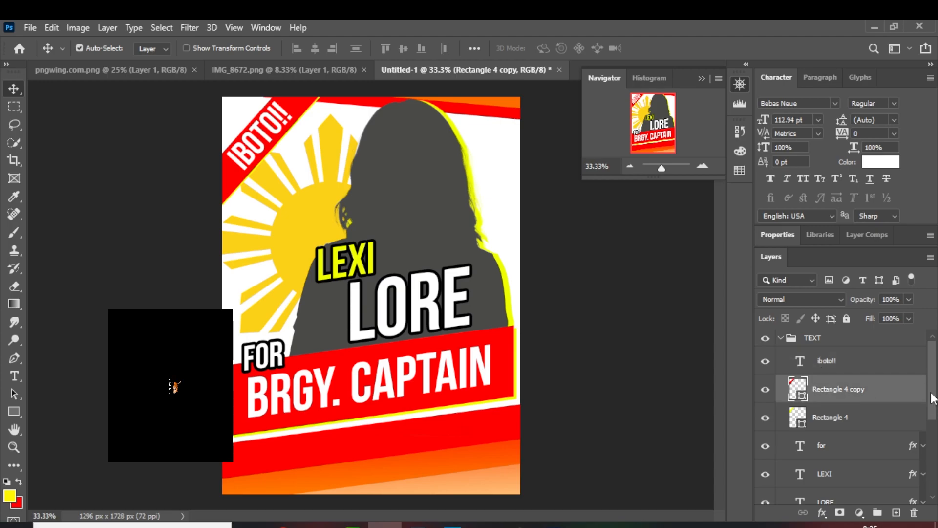
left_click_drag(933, 398, 933, 459)
left_click(864, 406)
left_click(864, 429, "ctrl")
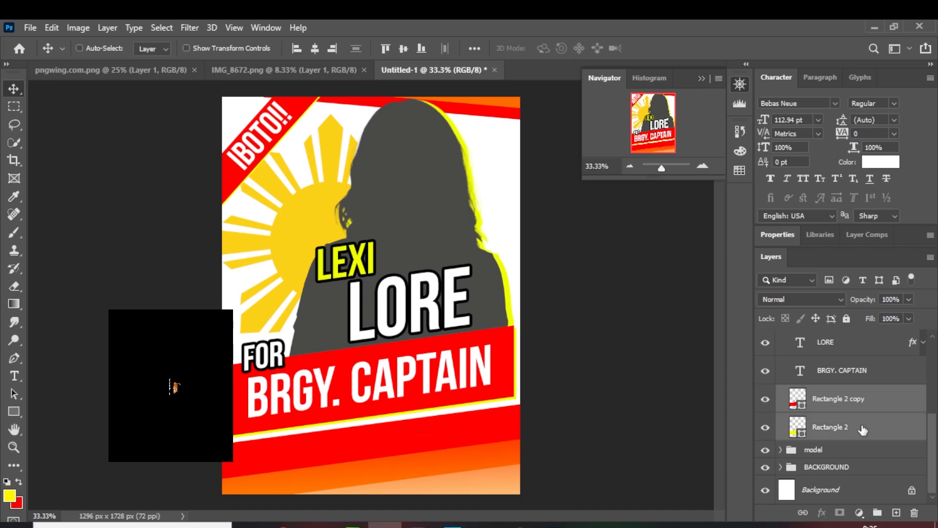
left_click(765, 399)
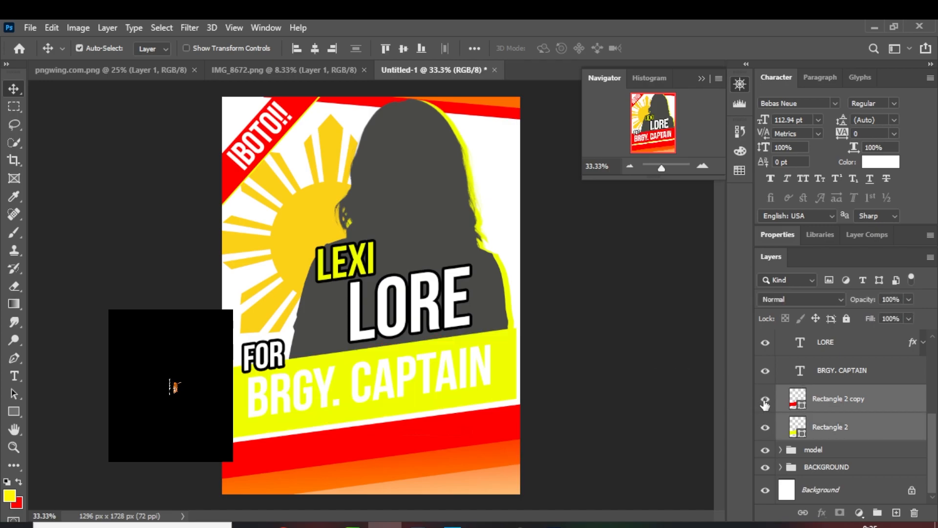
left_click(765, 399)
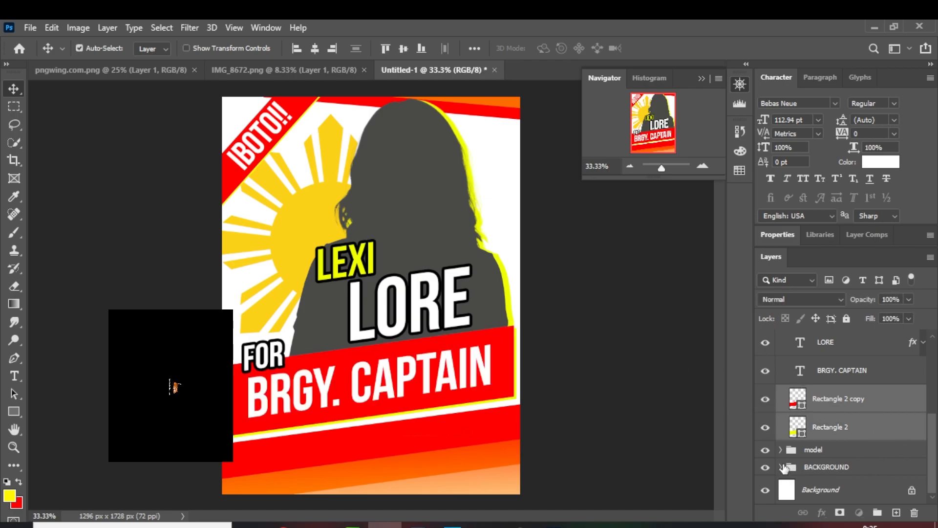
Shift Rectangle 3 and Rectangle 3 copy in the BACKGROUND group slightly toward the poster's upper-right corner
left_click(781, 467)
scroll(919, 461, "down", 4)
left_click(856, 372)
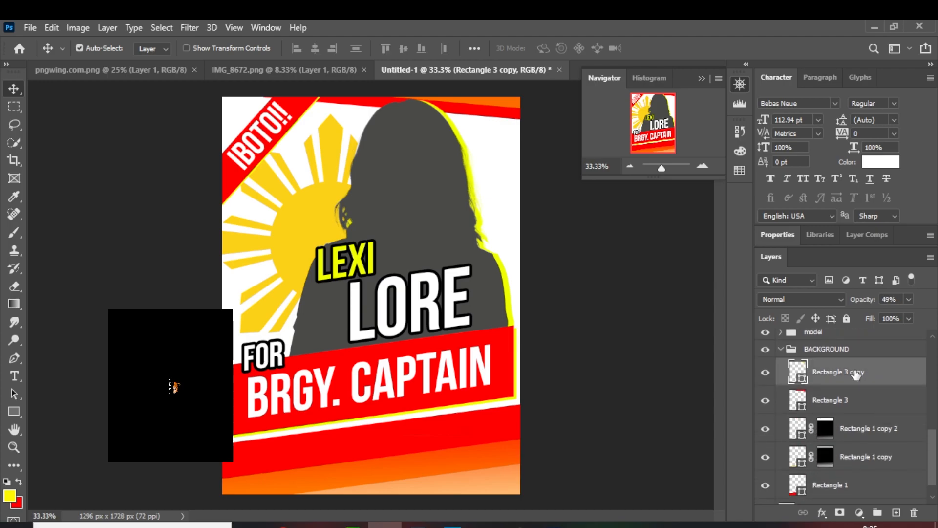
left_click(852, 400, "shift")
left_click_drag(500, 119, 525, 117)
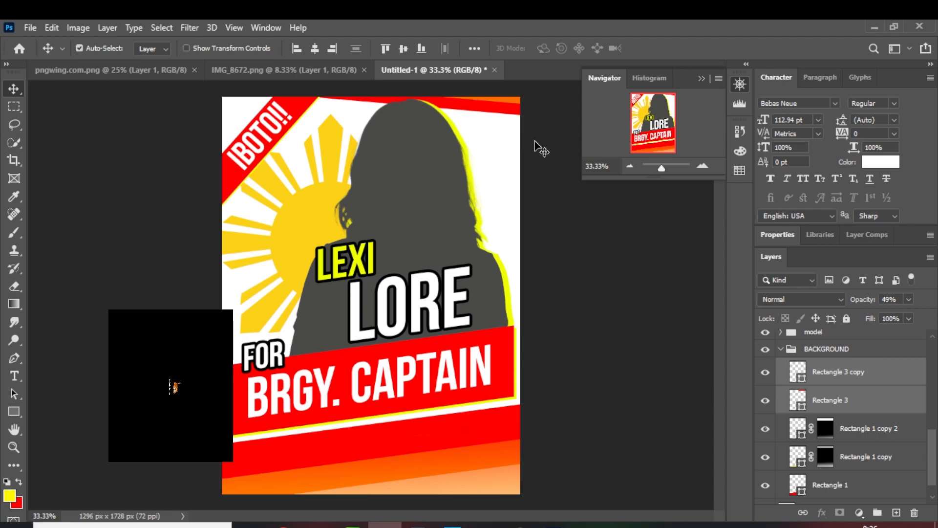
Collapse the BACKGROUND group and make the iboto!! layer in the TEXT group active
left_click(703, 166)
left_click_drag(544, 291, 554, 138)
left_click(787, 350)
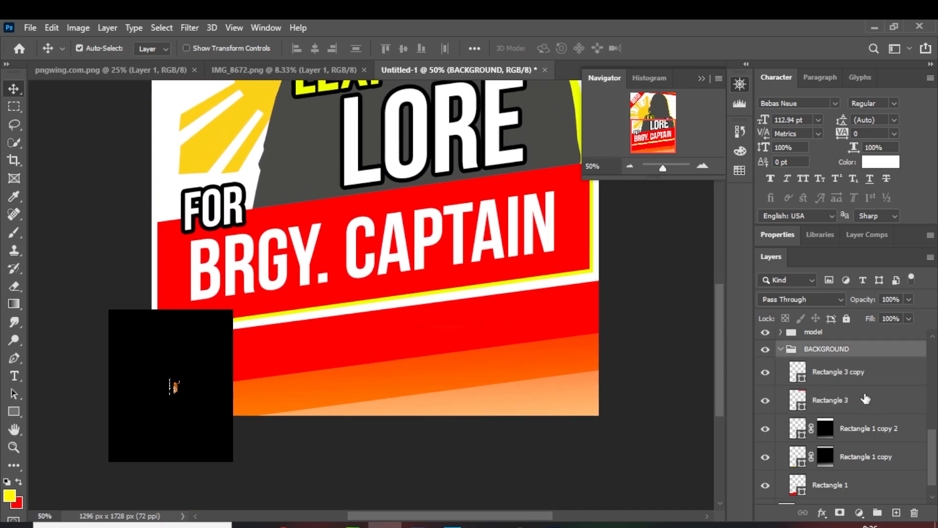
left_click(782, 350)
left_click_drag(934, 443, 931, 354)
left_click(879, 370)
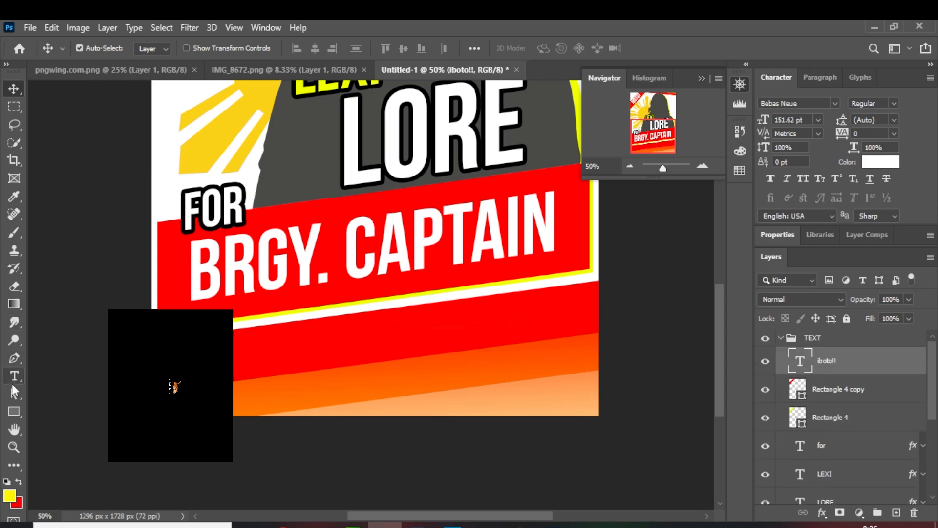
Add the white Bebas Neue slogan "DATING NASUBO, NGAYON SUSUBOK" on the red-orange band below the BRGY. CAPTAIN banner
left_click(14, 376)
left_click(288, 365)
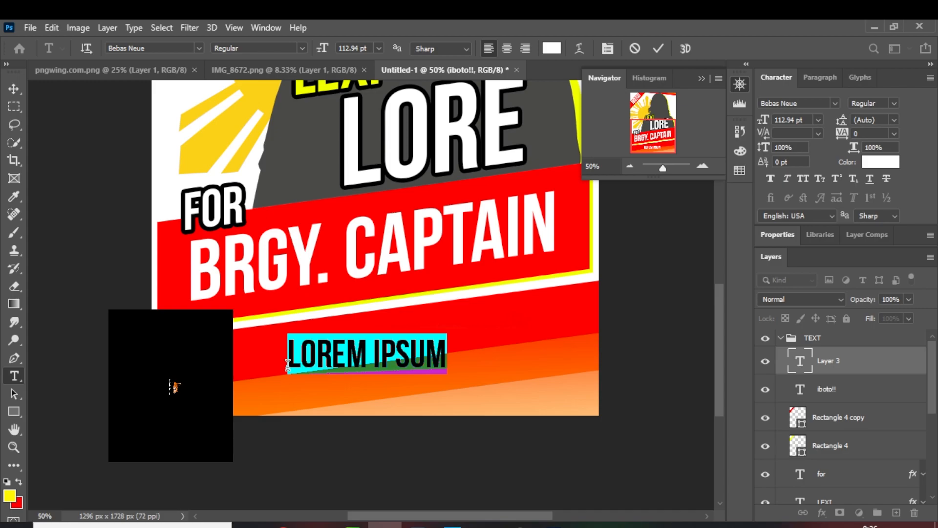
type("S")
key("BackSpace")
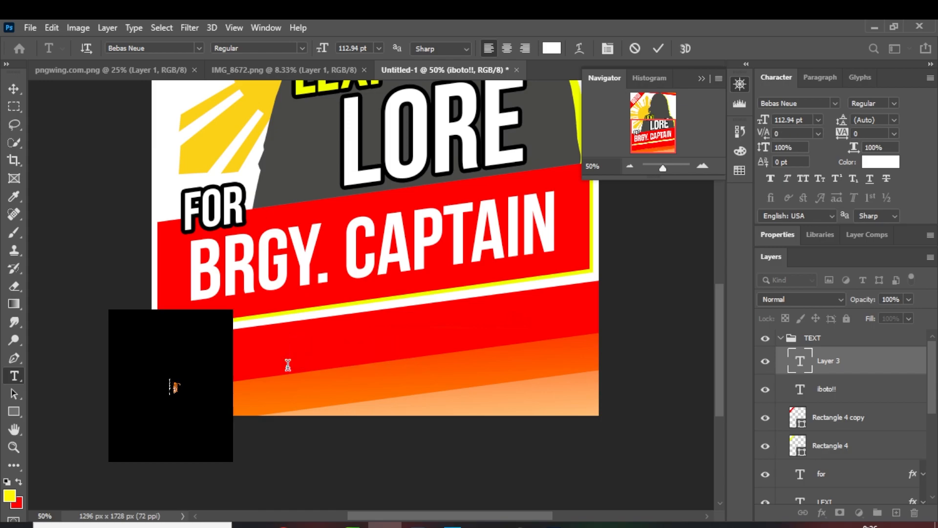
type("DA")
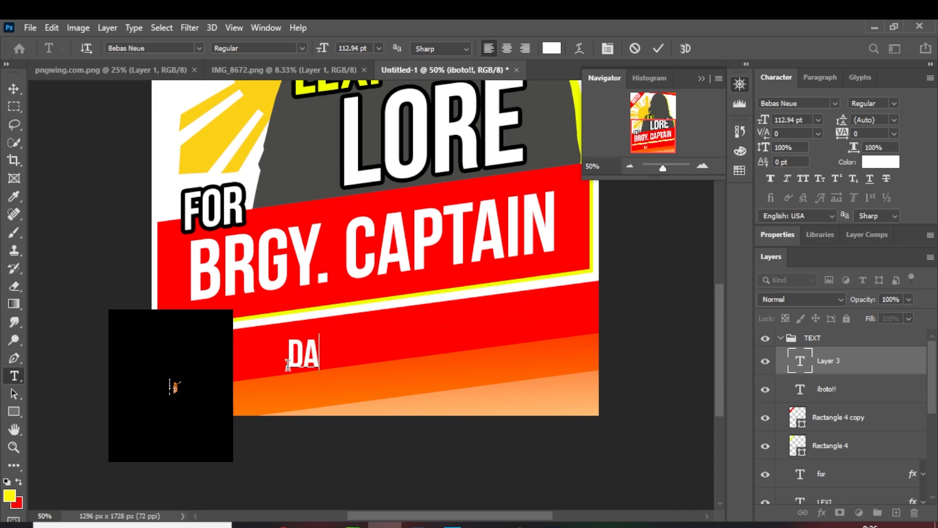
type("TING N")
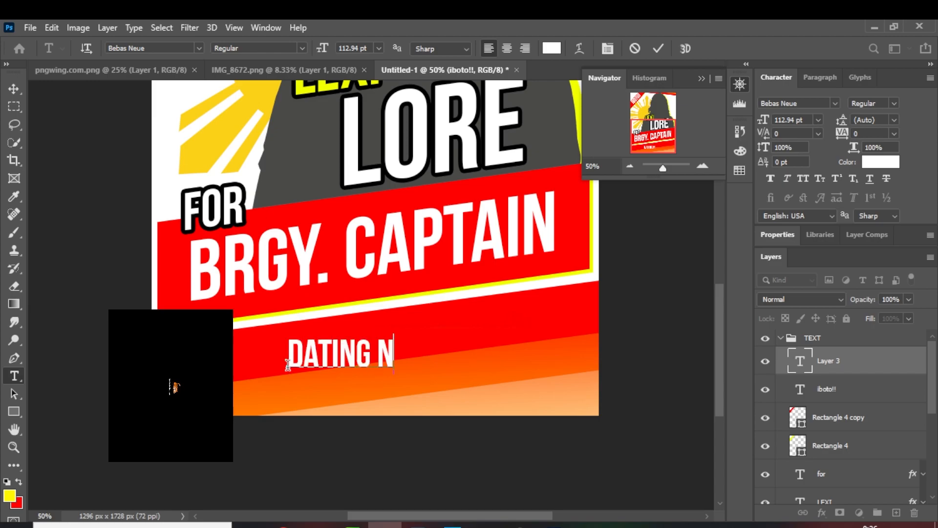
type("ASUBO")
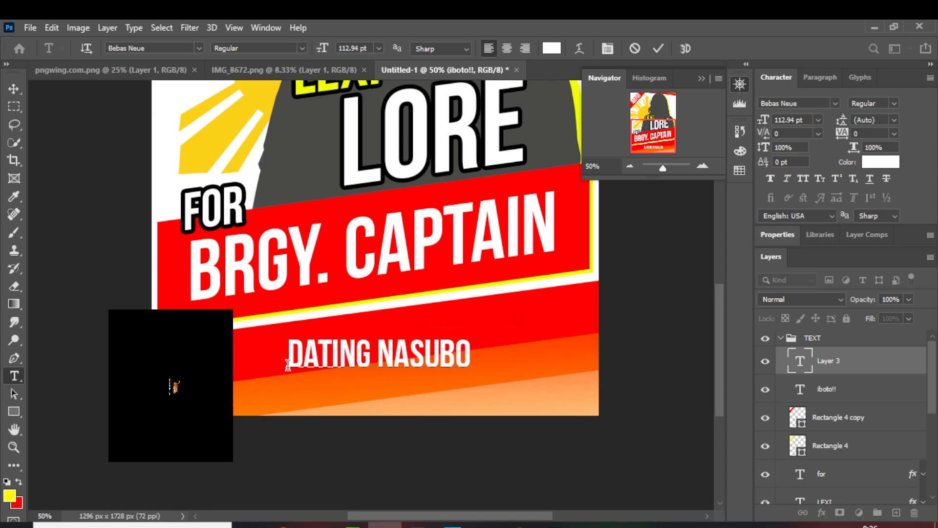
type(", NGAYON SUBO")
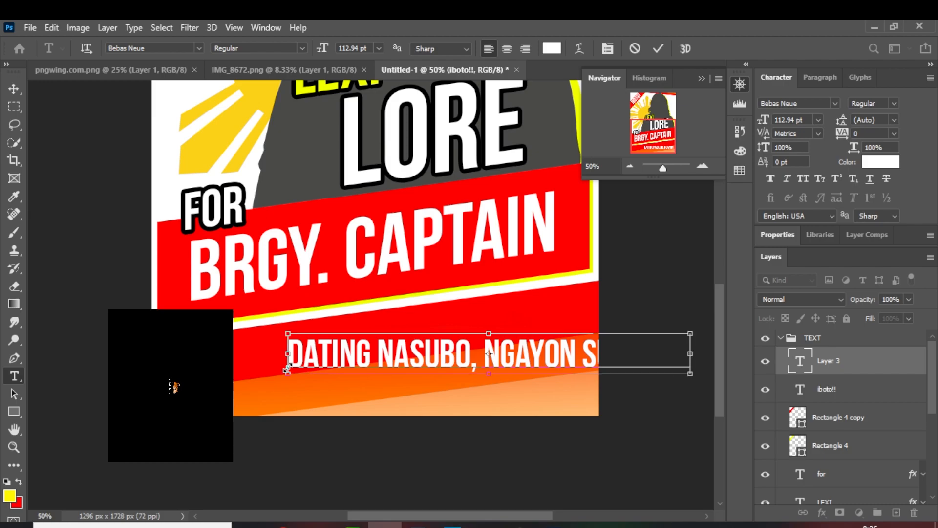
Shift the slogan toward the poster's left edge so it fits the width, and add an exclamation mark at its end
key("ctrl+equal")
key("ctrl+equal")
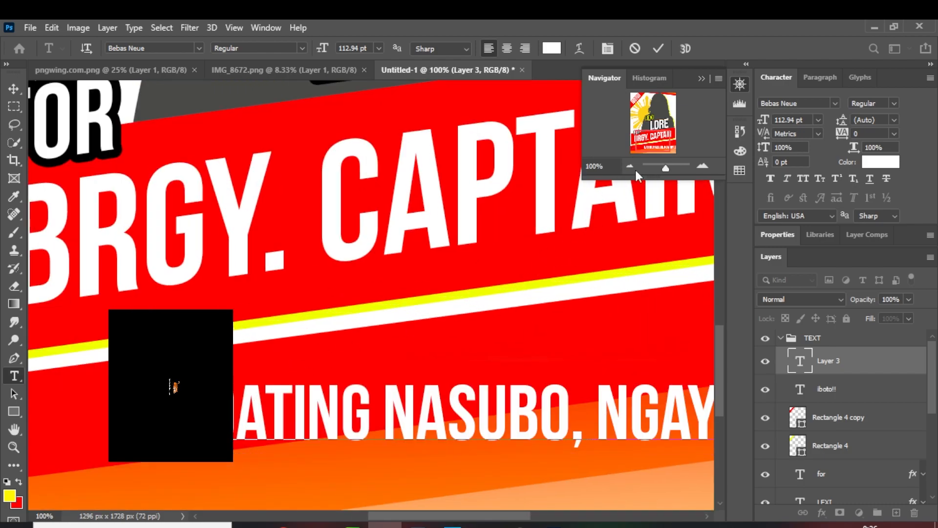
left_click(631, 167)
left_click(631, 166)
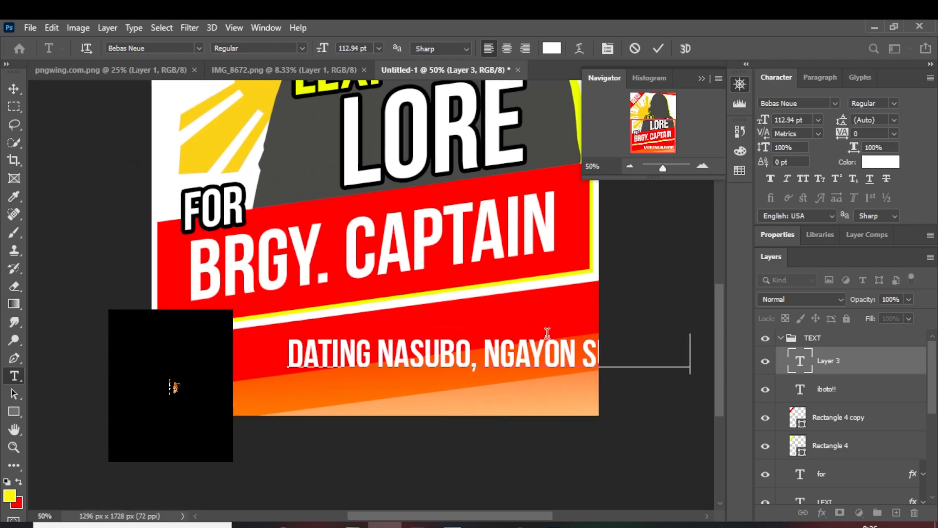
left_click(14, 89)
left_click_drag(414, 376, 351, 374)
double_click(799, 363)
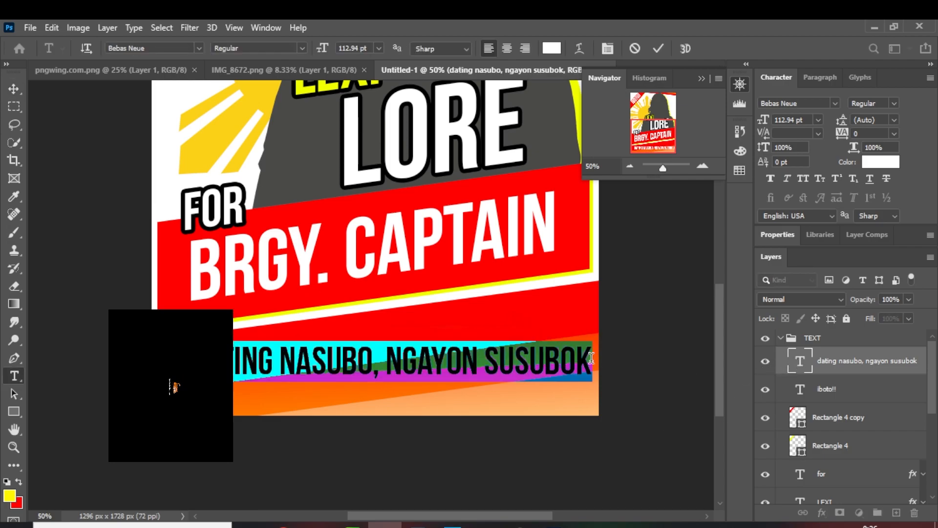
key("End")
type("!")
Fine-tune the slogan's position slightly up and to the left within the poster's bottom band
left_click(13, 88)
left_click_drag(429, 357, 414, 344)
key("Down")
key("Down")
key("Down")
key("Down")
key("Down")
key("Down")
key("Down")
key("Down")
key("Down")
key("Down")
key("Down")
key("Down")
key("Down")
key("Down")
key("Down")
key("Down")
key("Down")
key("Down")
key("Left")
key("Left")
key("Left")
key("Left")
key("Left")
key("Up")
key("Up")
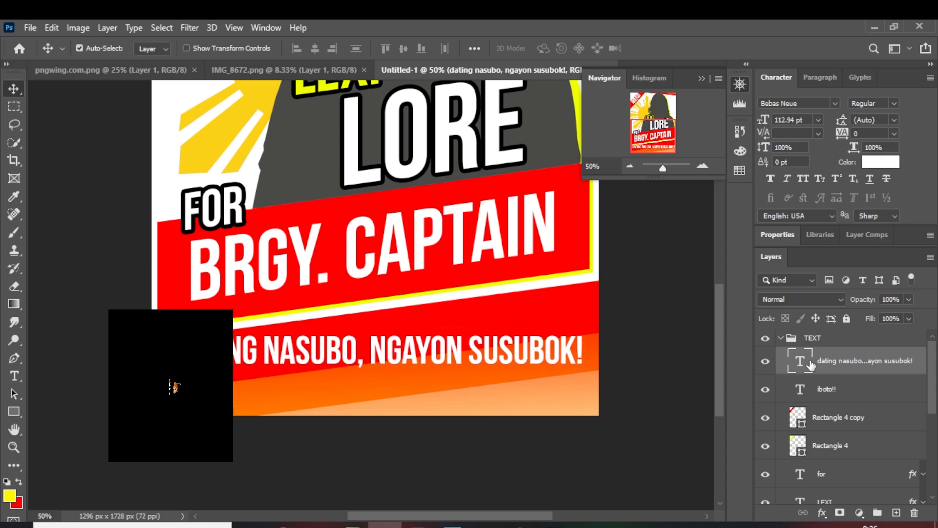
Give the slogan layer a black outside stroke of 9 px
right_click(826, 362)
left_click(696, 43)
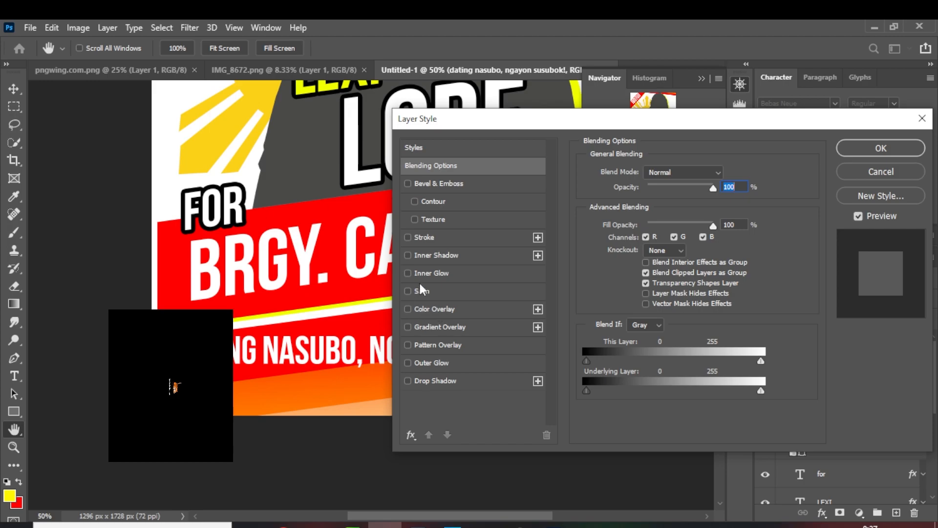
left_click(477, 242)
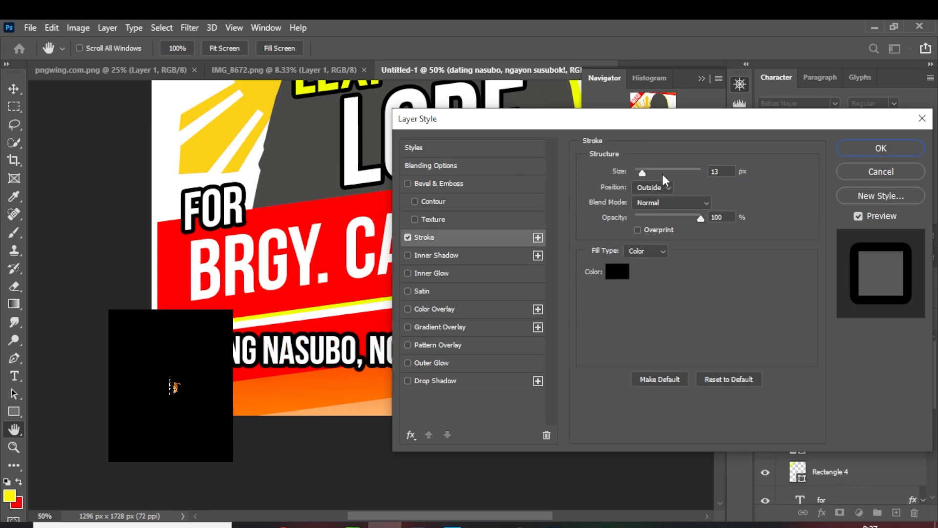
left_click_drag(647, 174, 641, 172)
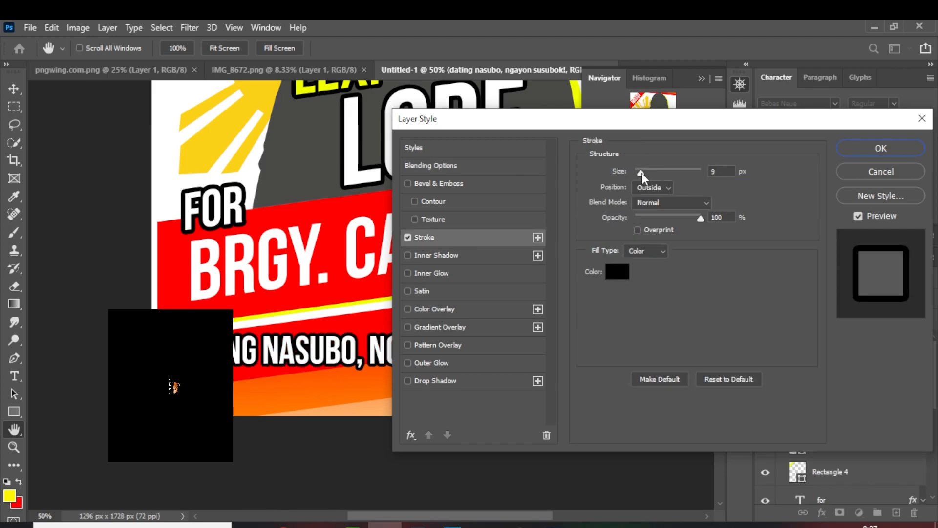
left_click(861, 149)
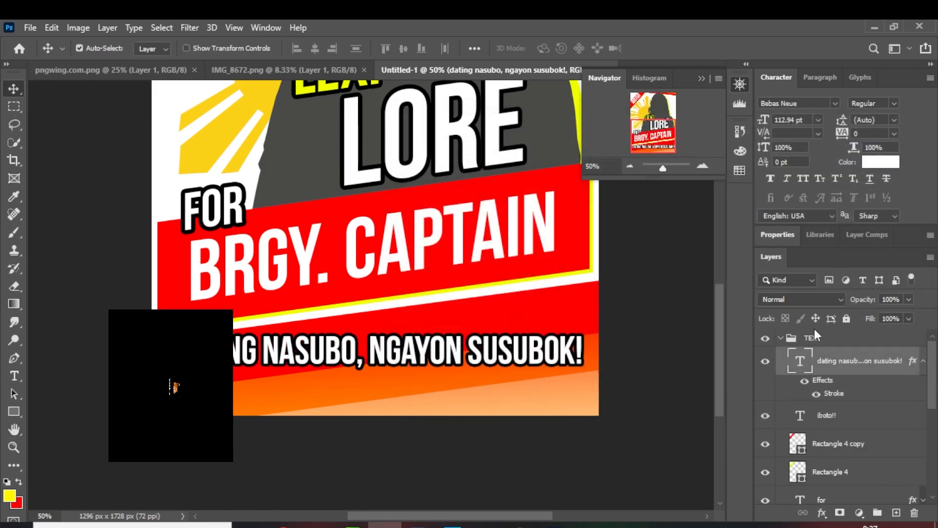
Enlarge only the word NASUBO in the slogan, trying 120 pt before setting its font size to 150 pt
double_click(803, 367)
left_click(357, 352)
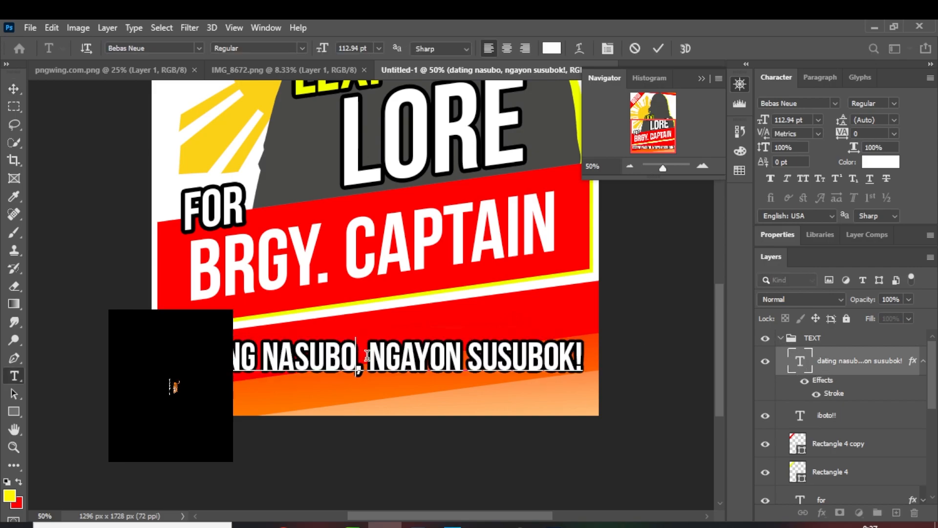
left_click_drag(357, 352, 262, 354)
left_click(380, 49)
left_click(373, 47)
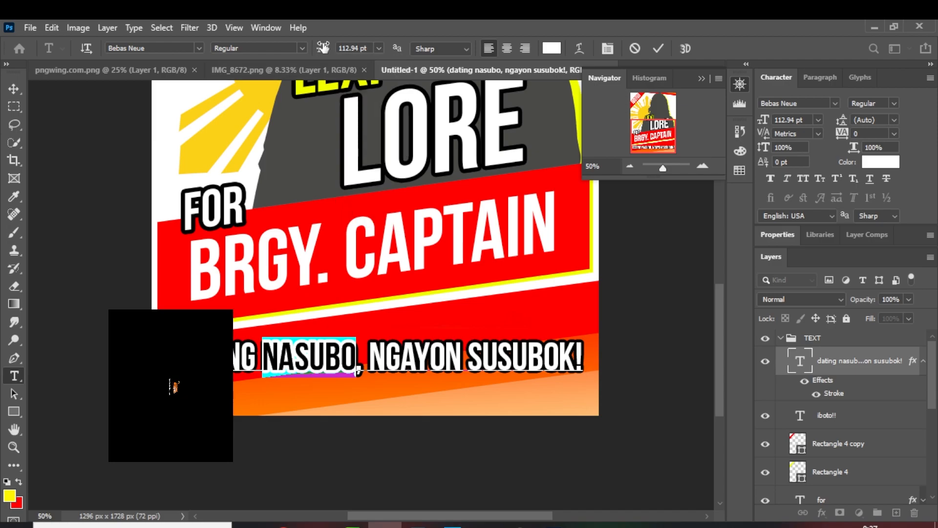
left_click_drag(375, 47, 337, 47)
type("1")
key("Return")
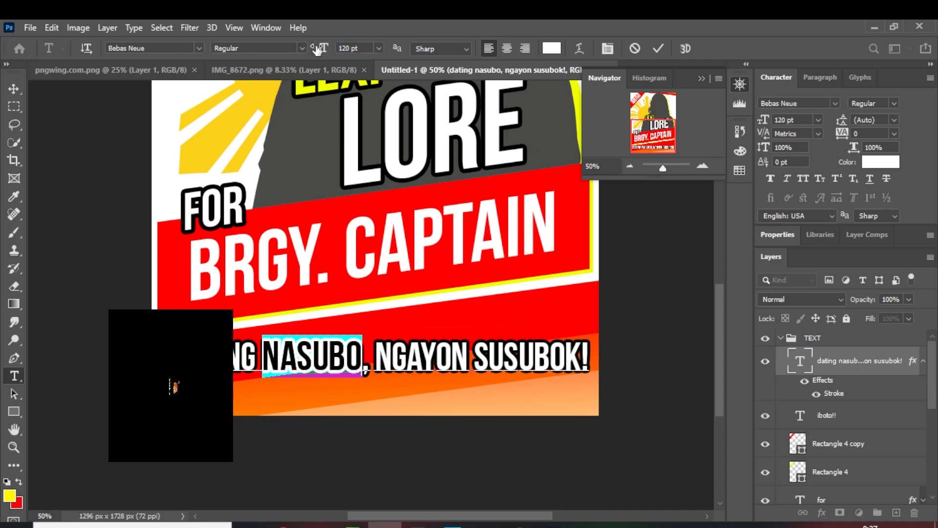
left_click_drag(358, 53, 316, 54)
type("150")
key("Return")
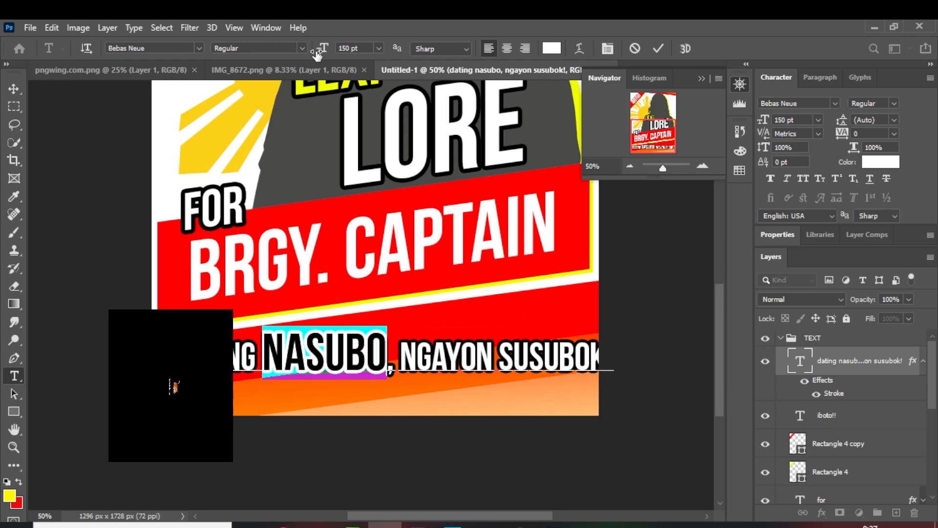
Set the font size of SUSUBOK! in the slogan to 150 pt
left_click_drag(497, 356, 732, 354)
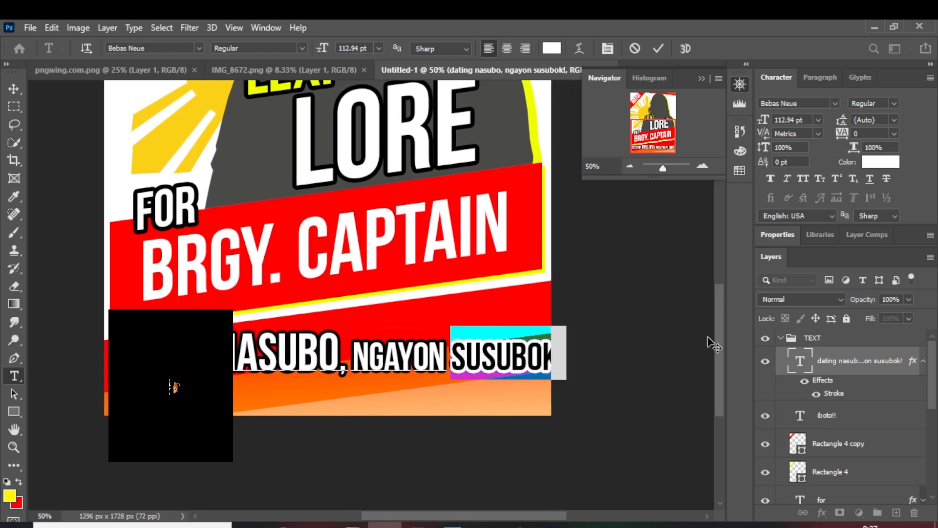
left_click(370, 45)
type("150")
left_click(13, 89)
Scale the whole slogan proportionally down to about 85% so it fits inside the poster's width
key("ctrl+t")
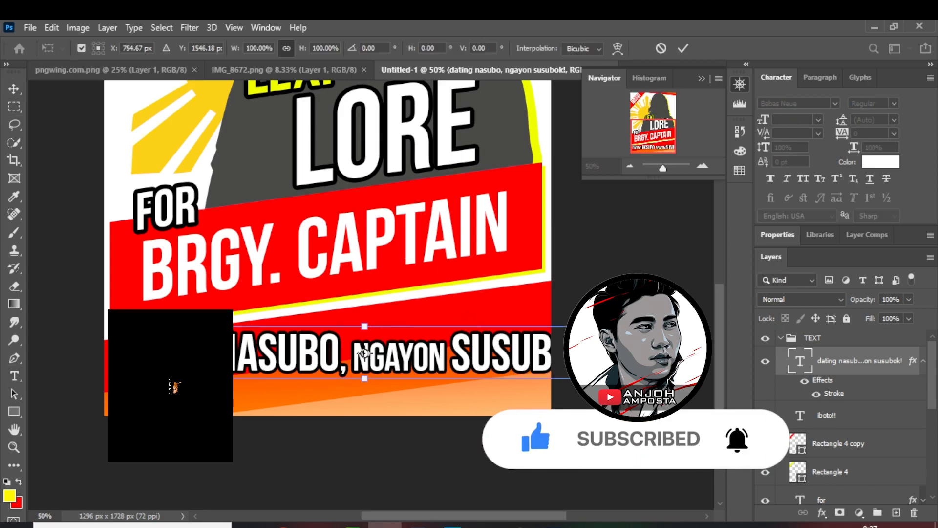
left_click_drag(604, 326, 533, 334)
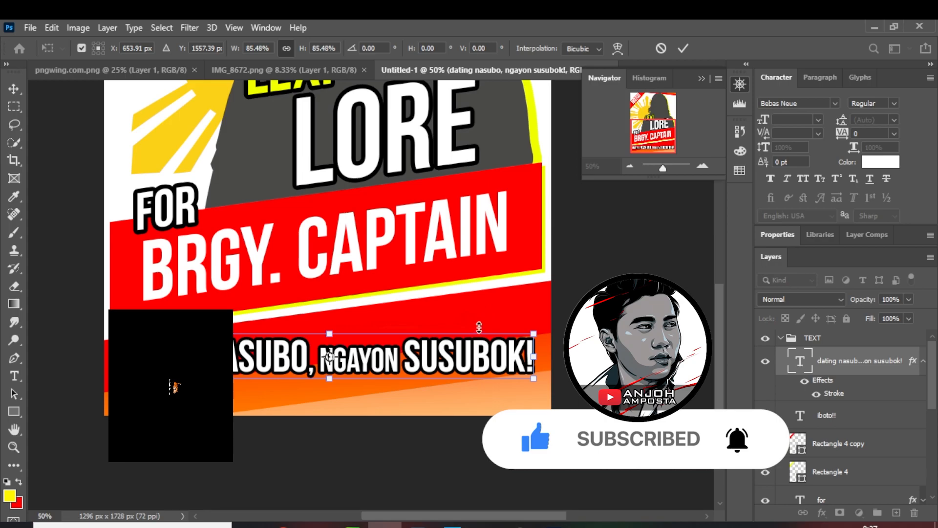
left_click(15, 88)
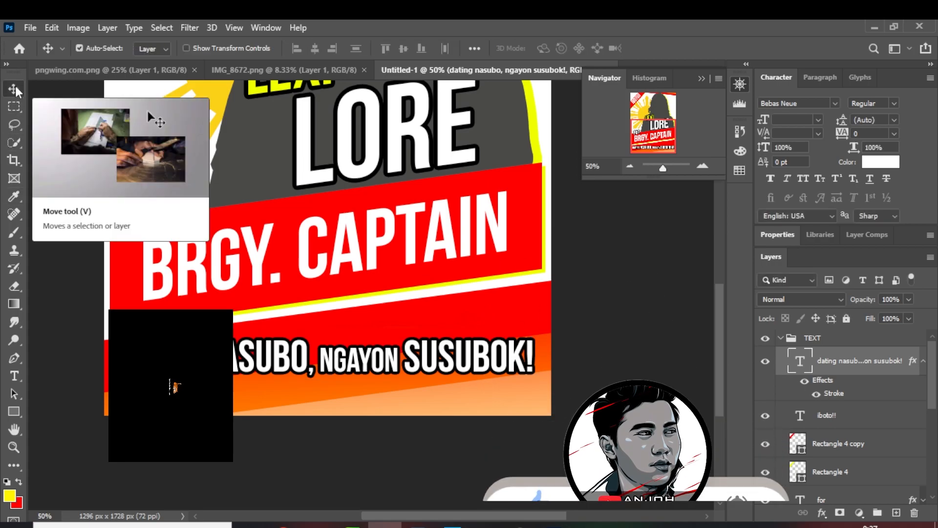
Recolor the word SUSUBOK in the slogan to yellow f0ff00, sampled from the model's yellow edge
double_click(800, 362)
left_click(415, 352)
left_click_drag(407, 350, 528, 353)
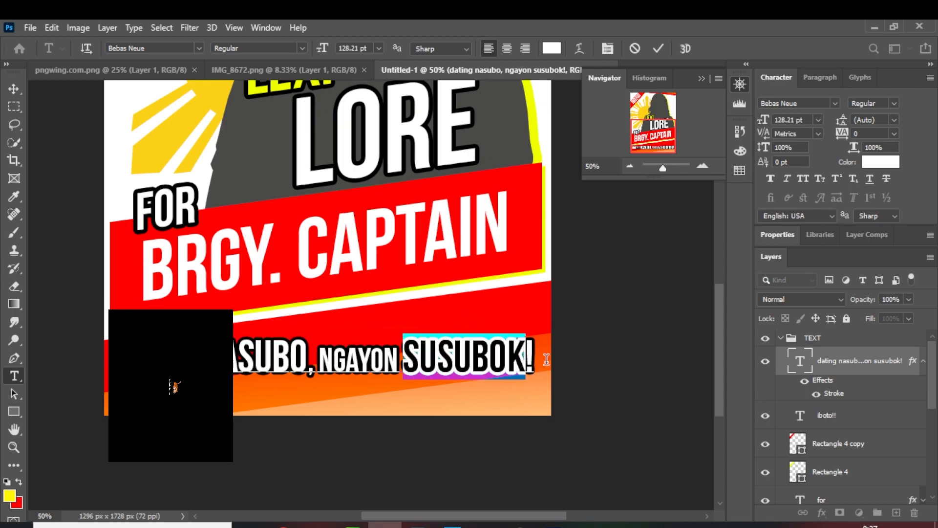
left_click(556, 49)
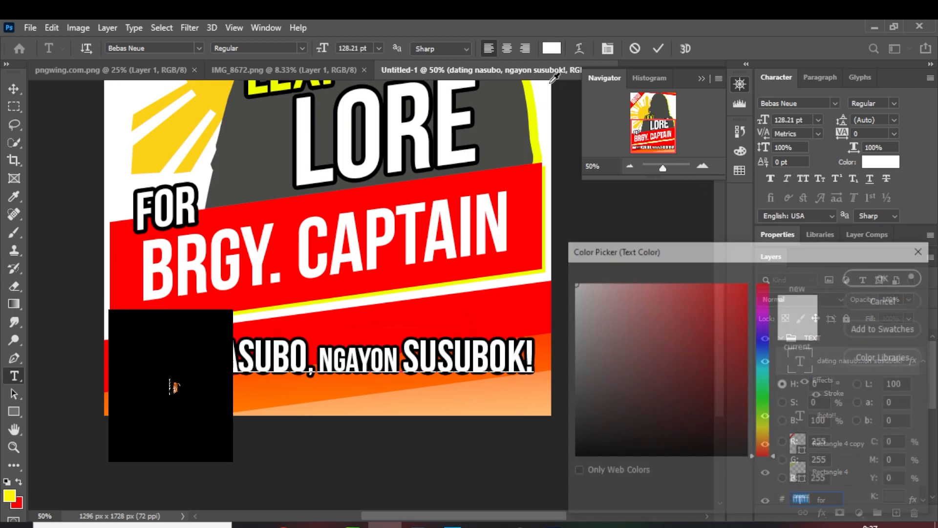
left_click(531, 112)
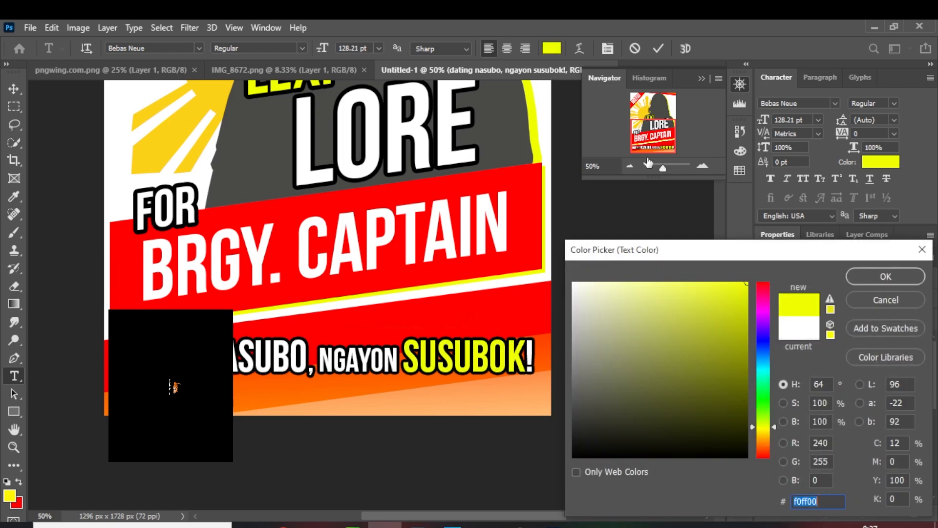
left_click(886, 276)
Recolor the word NASUBO in the slogan with the same yellow f0ff00 and commit the text edit
double_click(306, 366)
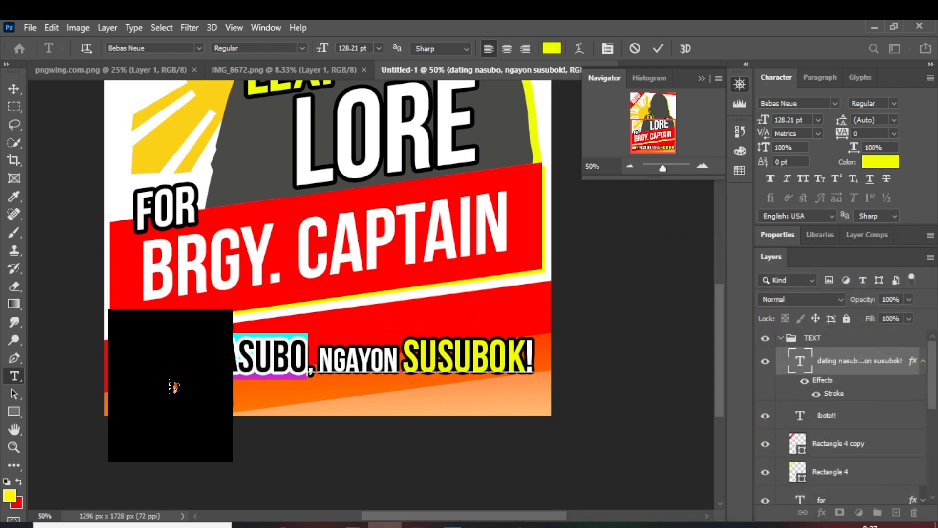
left_click(554, 51)
left_click(534, 102)
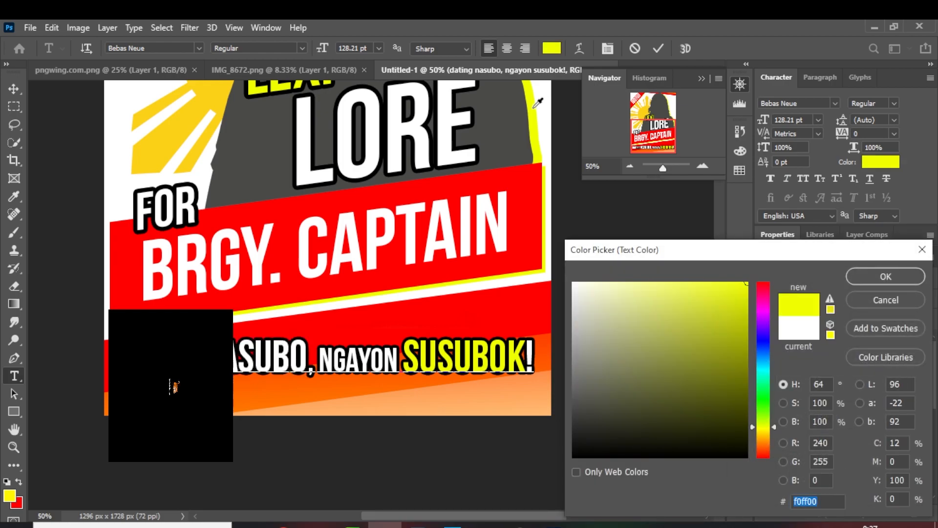
left_click(862, 277)
key("ctrl+Return")
key("v")
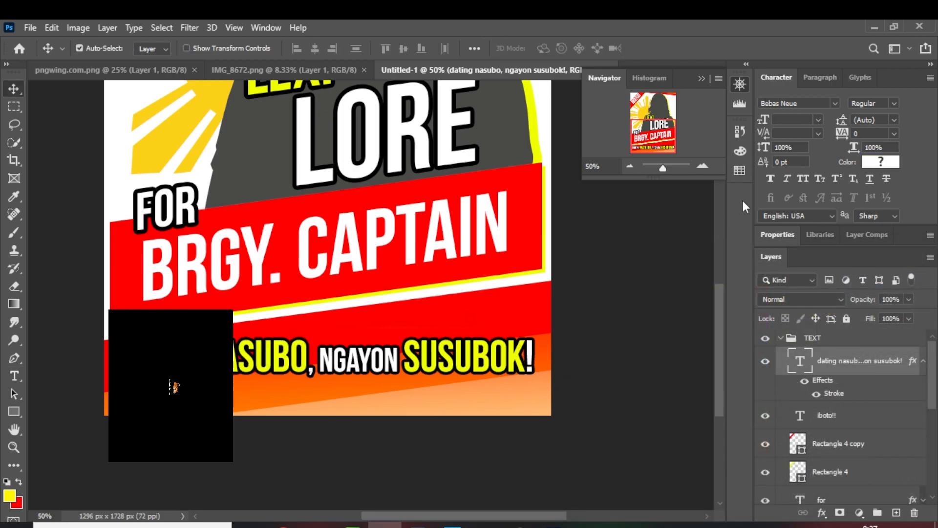
Add the black 12 pt text "donated by friends" at the poster's bottom edge, below the slogan
left_click(630, 166)
left_click(630, 165)
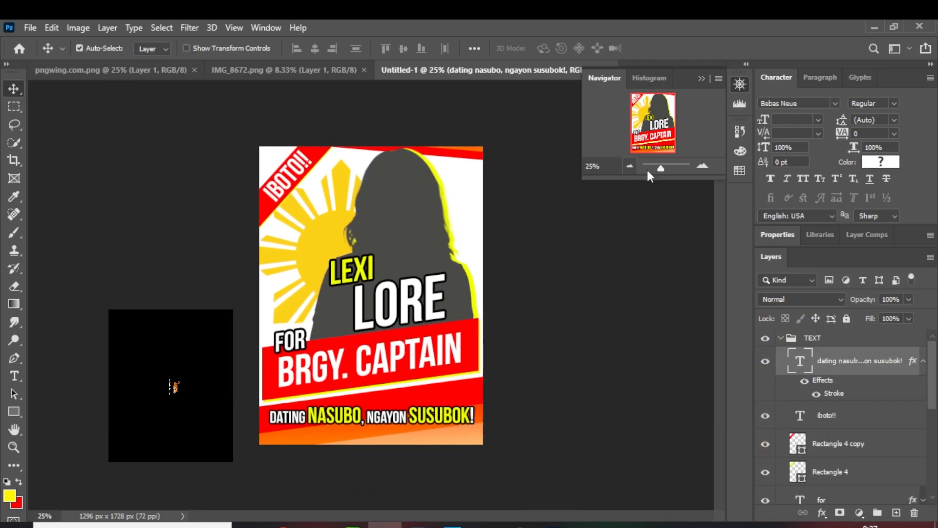
left_click(700, 168)
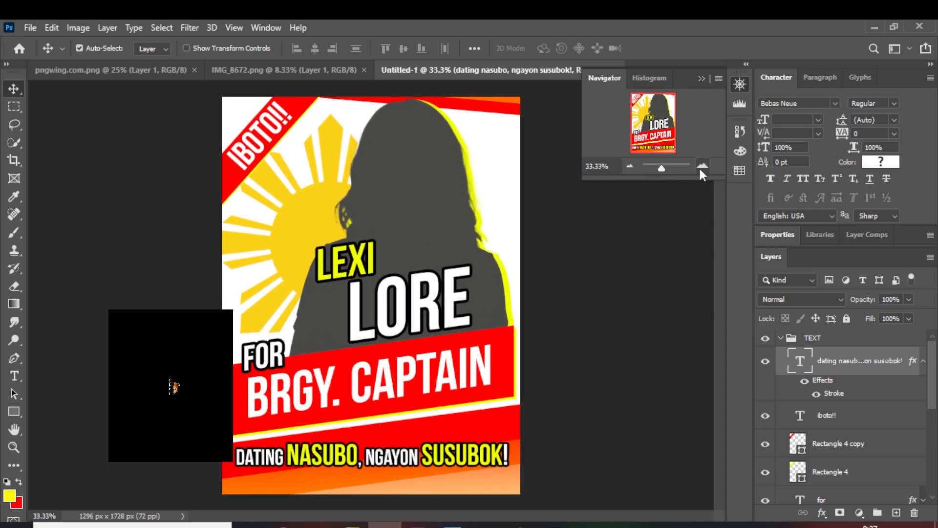
left_click(700, 169)
left_click_drag(541, 257, 493, 87)
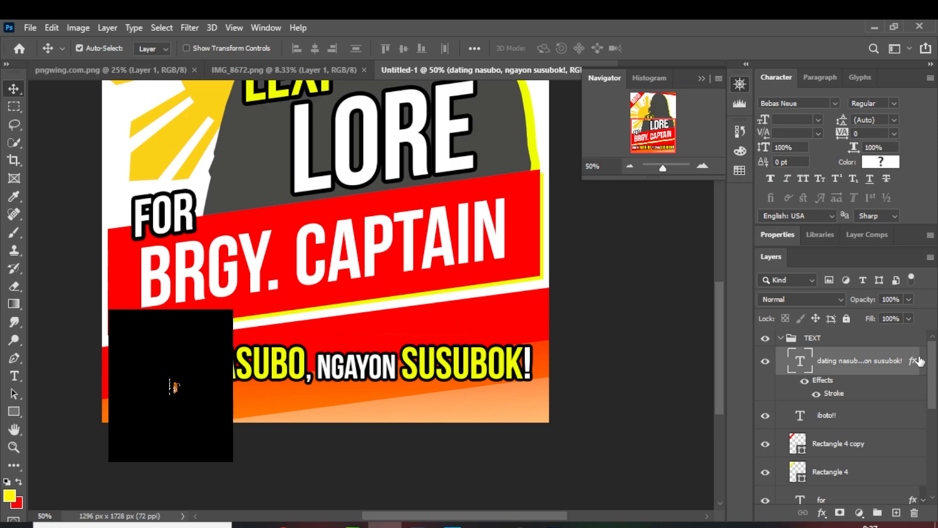
left_click(14, 376)
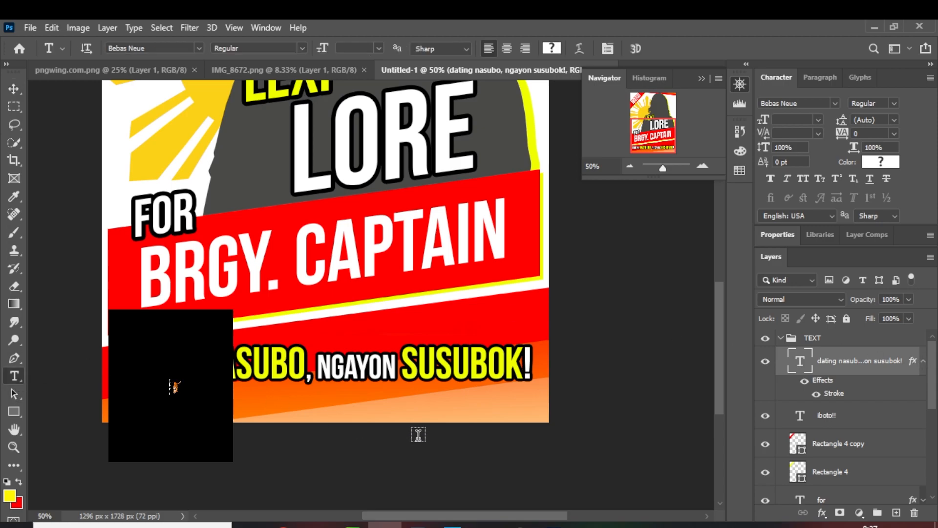
left_click(424, 419)
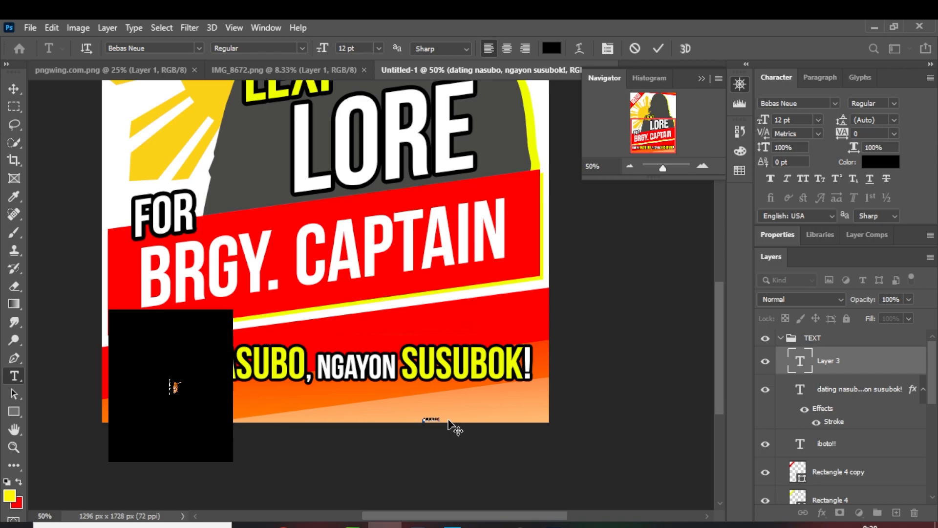
key("ctrl")
left_click(14, 89)
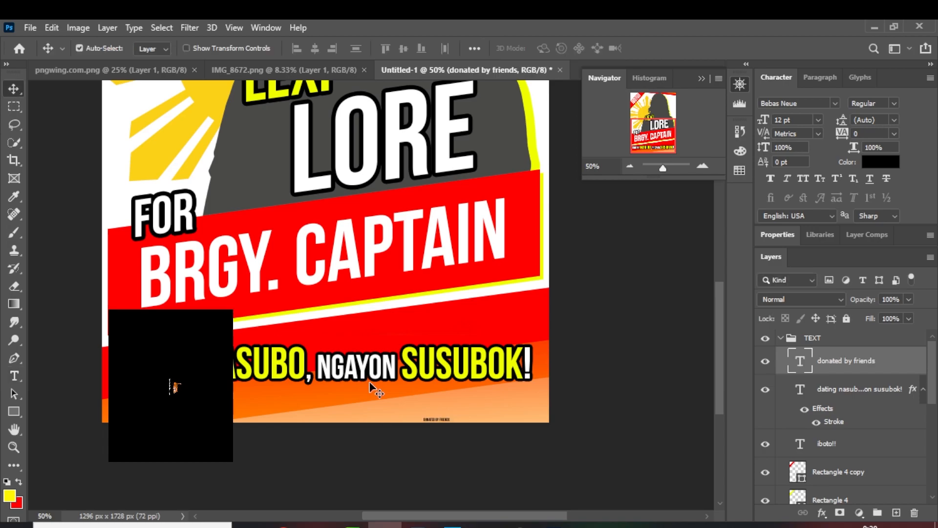
Enlarge the DONATED BY FRIENDS text to about 65 pt and place it in the poster's lower-right corner
key("ctrl+t")
left_click_drag(423, 418, 306, 395)
left_click_drag(393, 408, 486, 411)
left_click(14, 95)
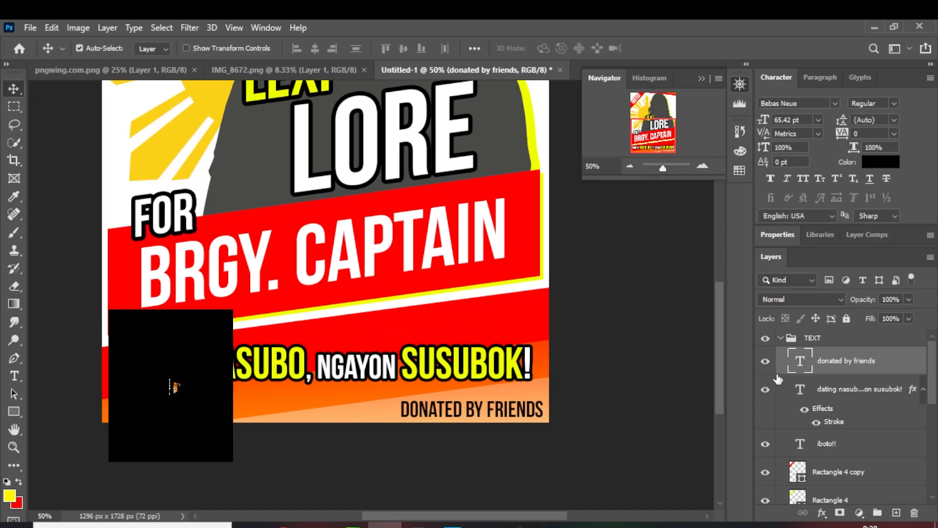
Recolor the whole DONATED BY FRIENDS credit line in the poster's lower-right corner to white ffffff
double_click(799, 362)
left_click(536, 410)
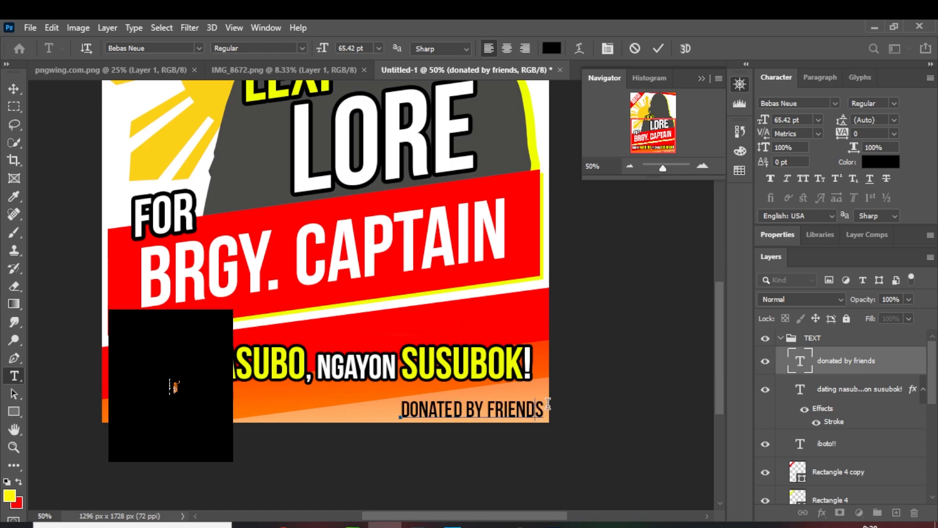
left_click_drag(542, 405, 395, 404)
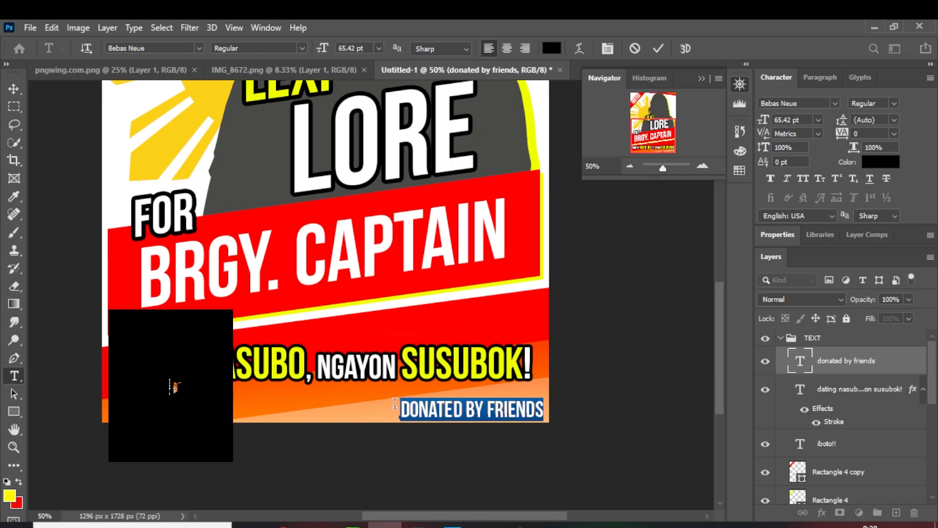
left_click(551, 48)
type("ffffff")
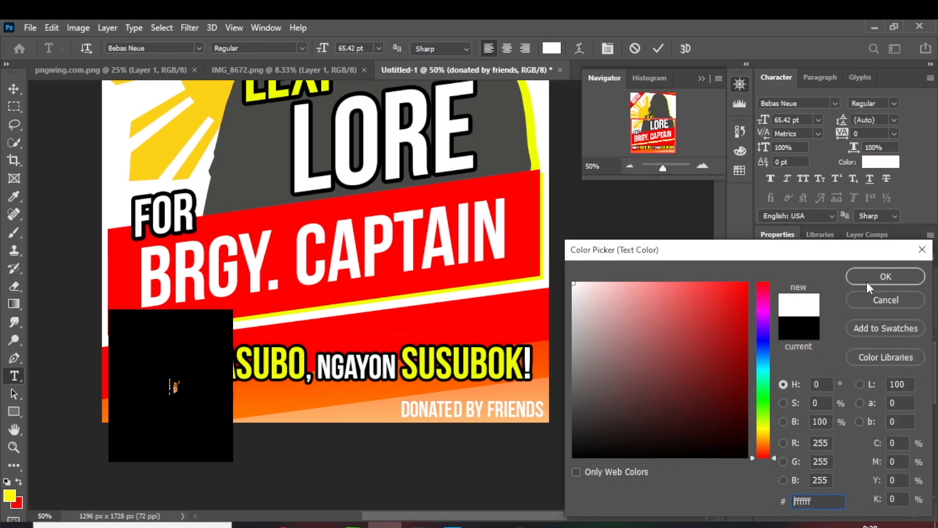
left_click(869, 275)
Change the font of the selected donor credit text to Arial Bold
left_click(189, 48)
type("arial")
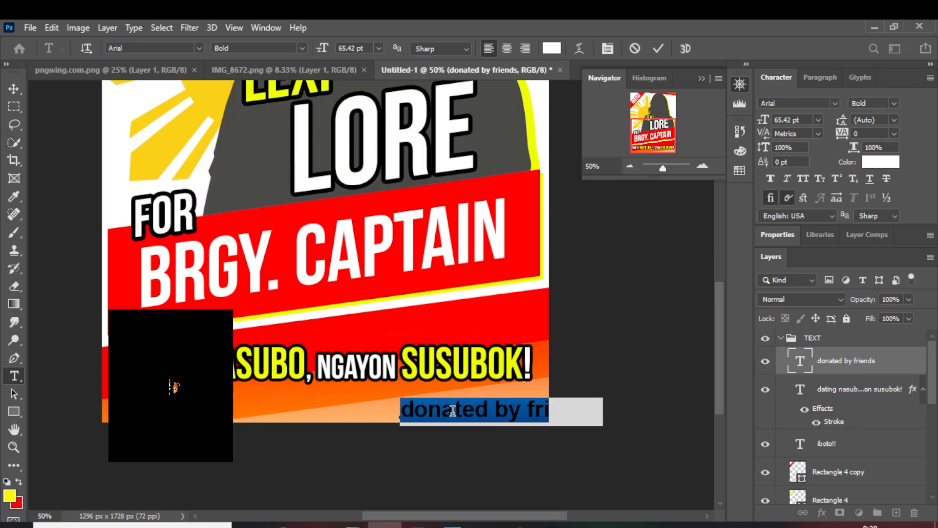
Retype the donor credit in mixed case as "Donated by Fired" and move the line left so it fits inside the poster
type("DONA")
key("BackSpace")
key("BackSpace")
key("BackSpace")
type("onated ")
type("by Friends")
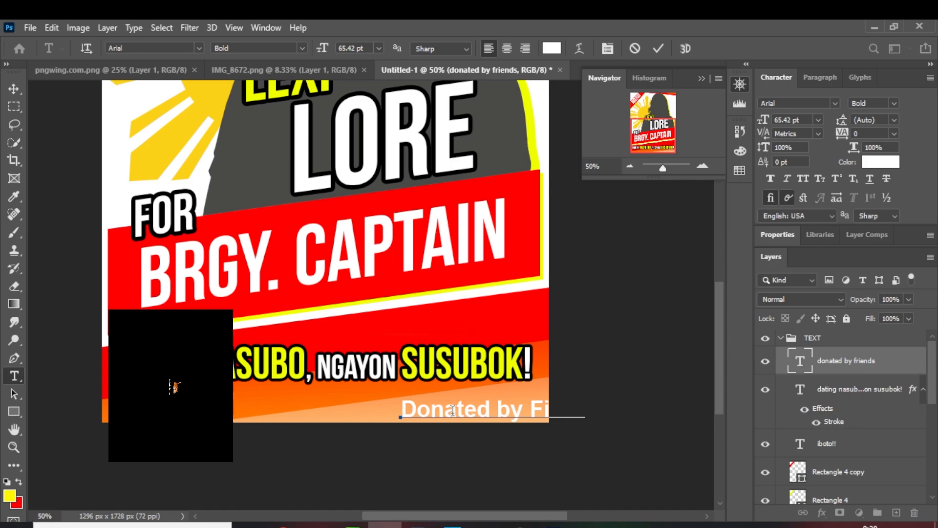
key("ctrl+Return")
key("v")
left_click_drag(486, 401, 397, 414)
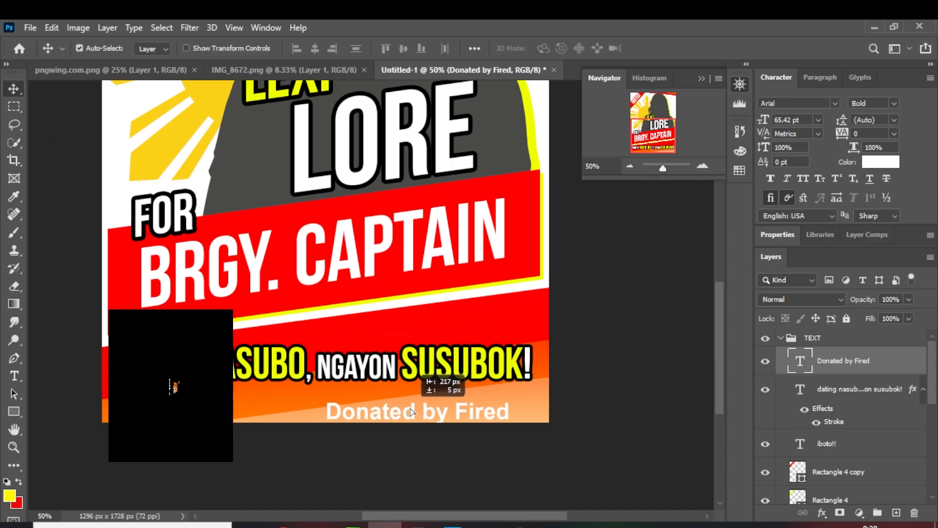
Correct the last word of the donor credit so the line reads "Donated by Friends"
double_click(807, 367)
left_click(470, 413)
left_click_drag(470, 413, 552, 420)
type("r")
key("BackSpace")
type("riends")
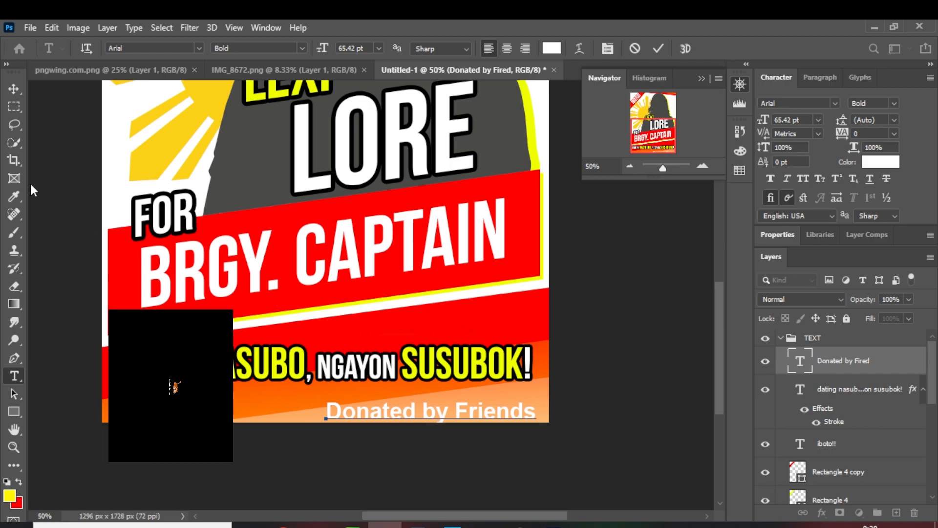
Commit the text and scale the donor credit proportionally down to about 70%, keeping it in the poster's lower-right corner
left_click(14, 89)
key("ctrl+t")
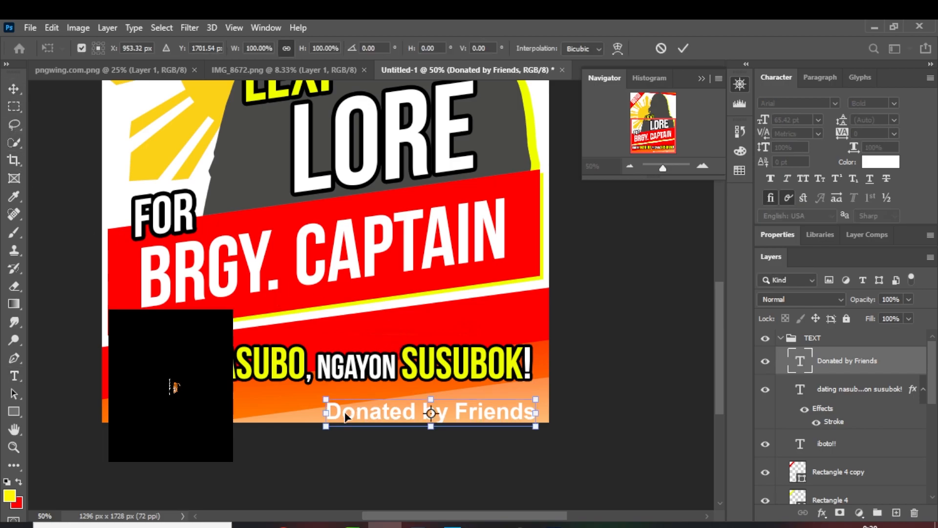
left_click_drag(325, 428, 389, 419)
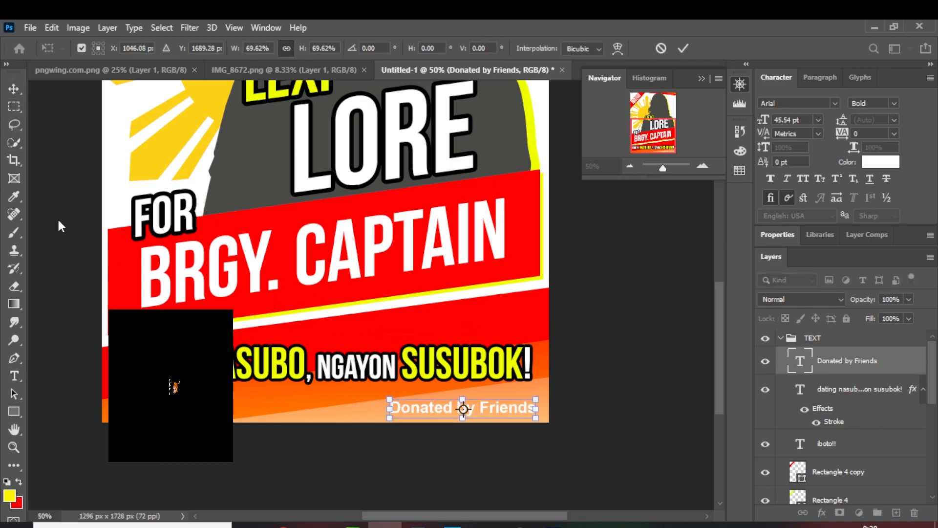
key("Return")
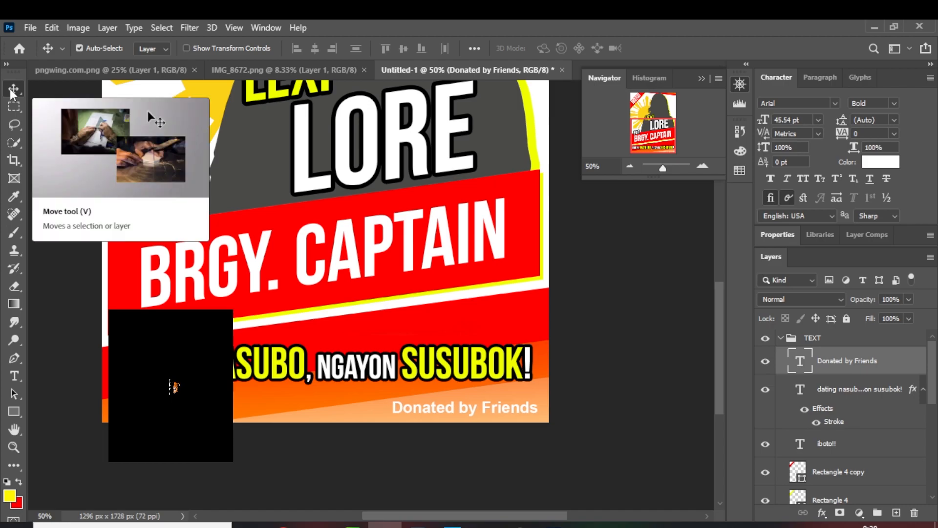